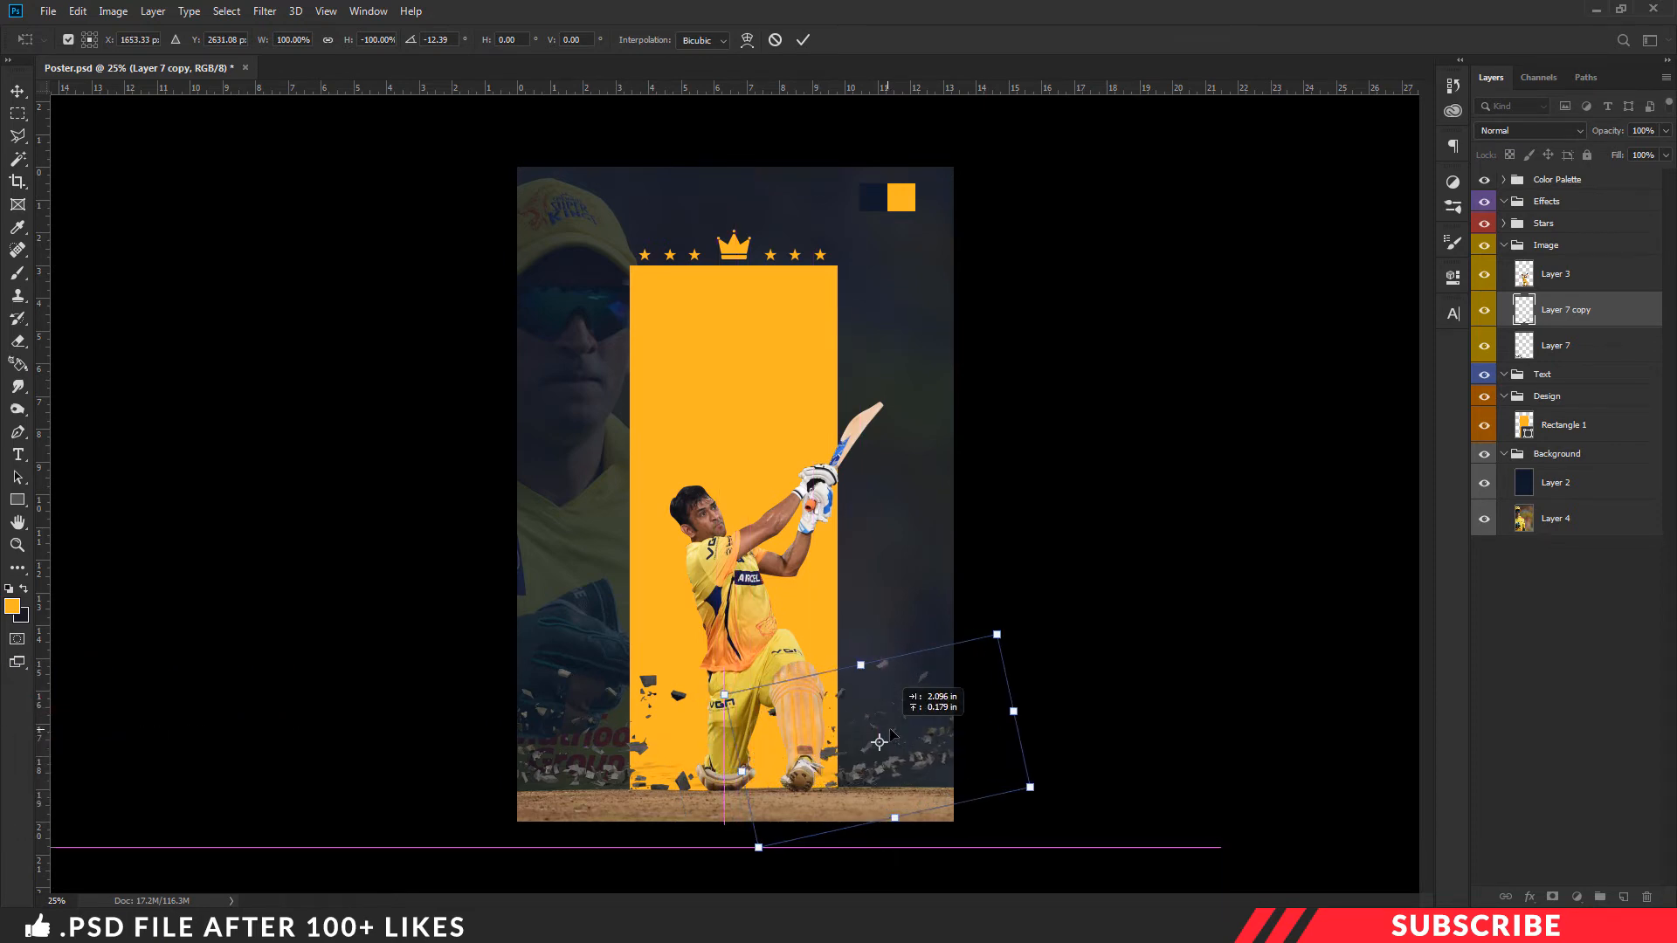
- Commit the debris copy's transform and apply a Motion Blur with a -45° angle and 10-pixel distance to Layer 7
{"action": "key", "text": "Return"}
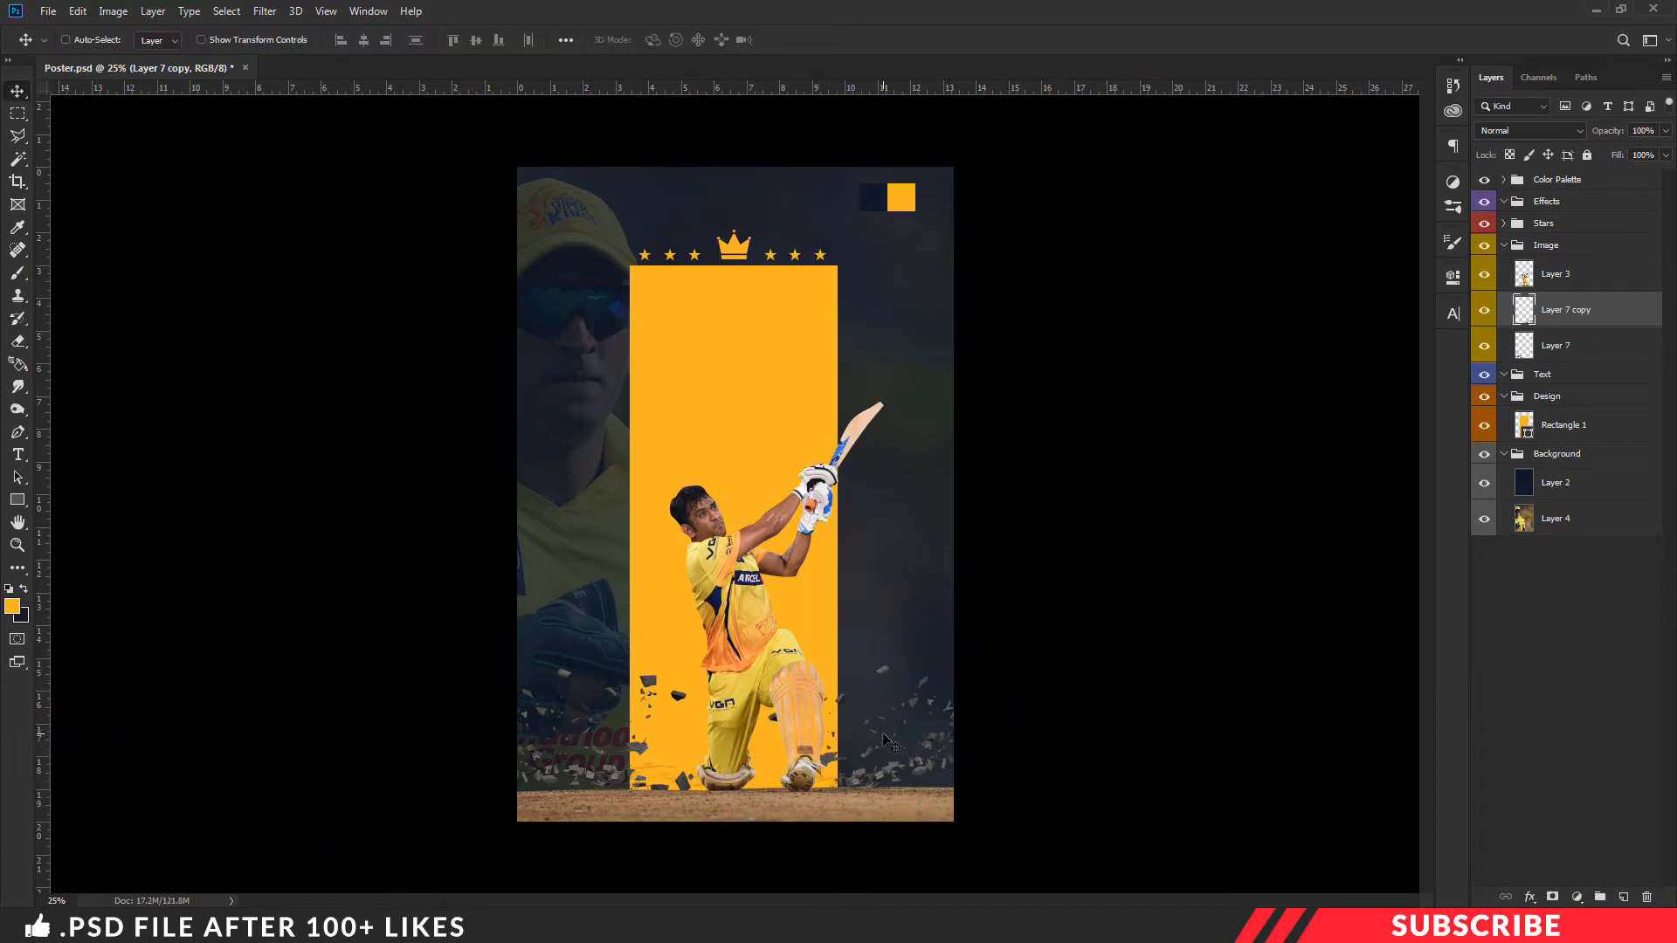
{"action": "left_click", "coordinate": [1543, 347]}
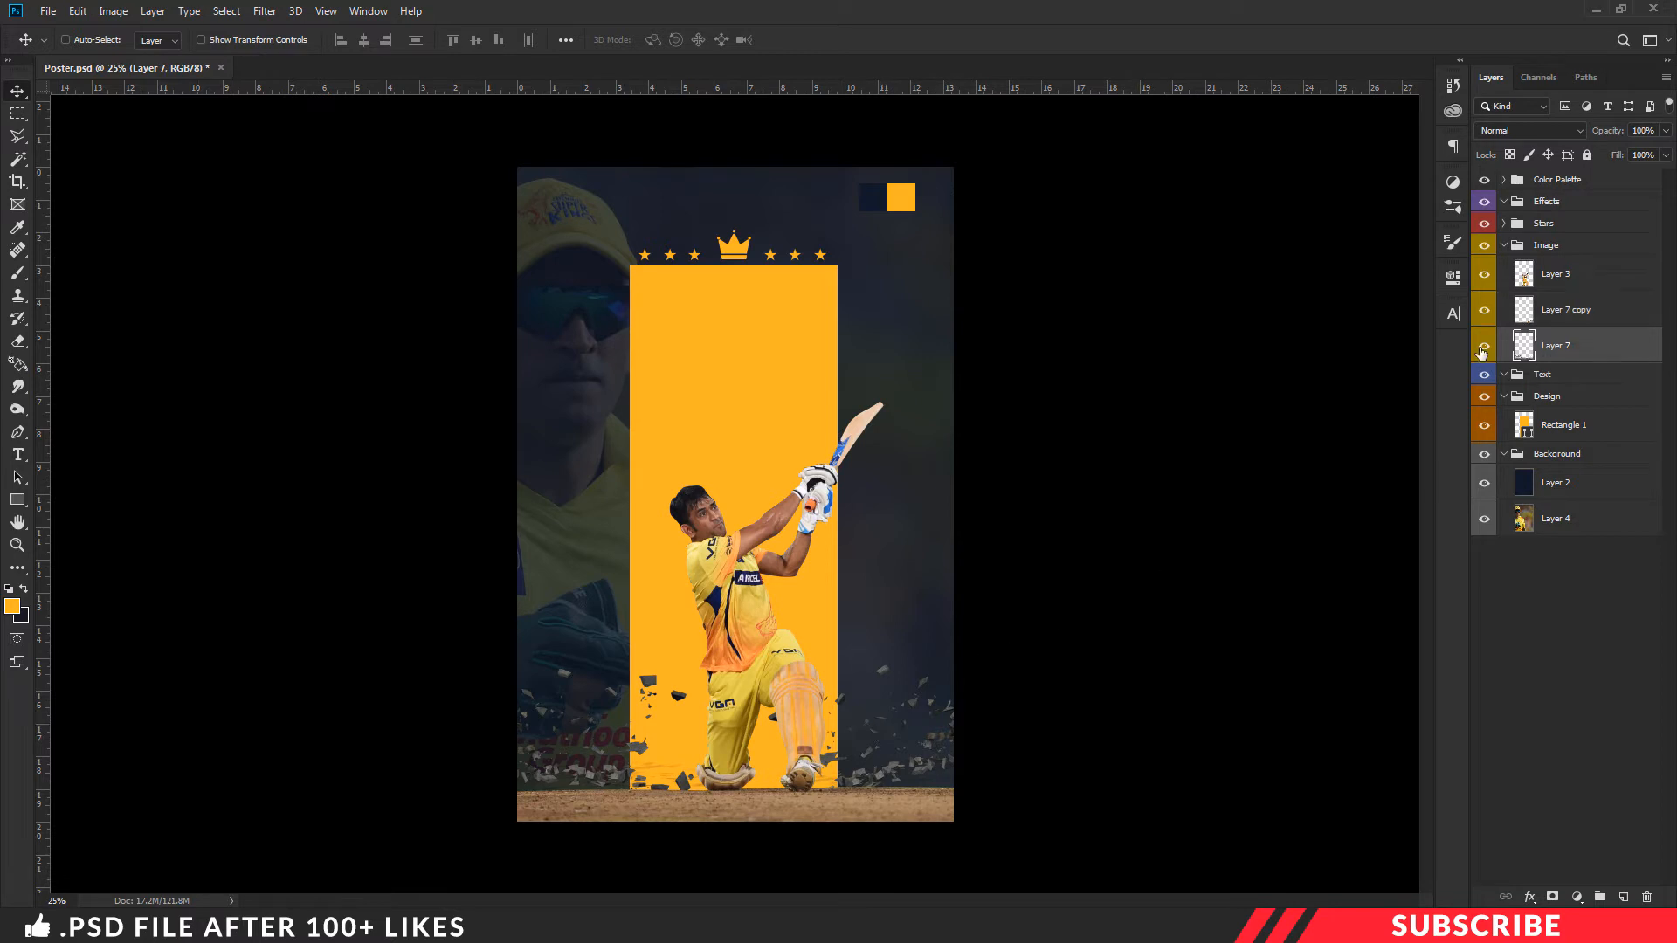
{"action": "left_click", "coordinate": [1485, 347]}
{"action": "left_click", "coordinate": [1484, 347]}
{"action": "left_click", "coordinate": [274, 14]}
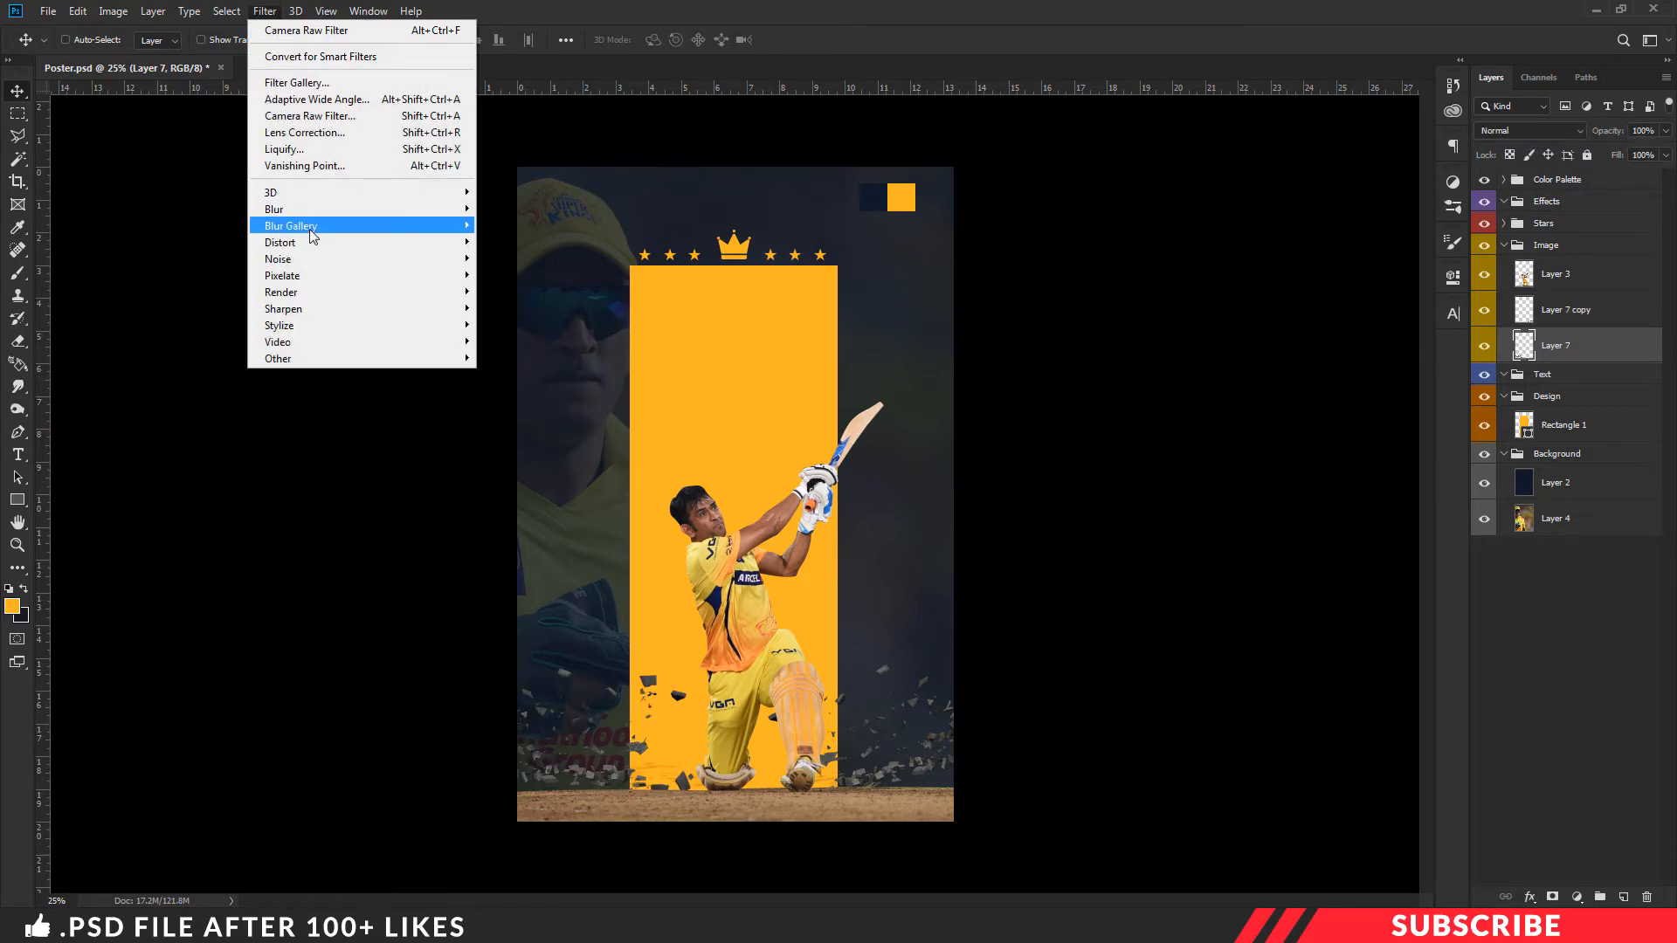
{"action": "mouse_move", "coordinate": [344, 214]}
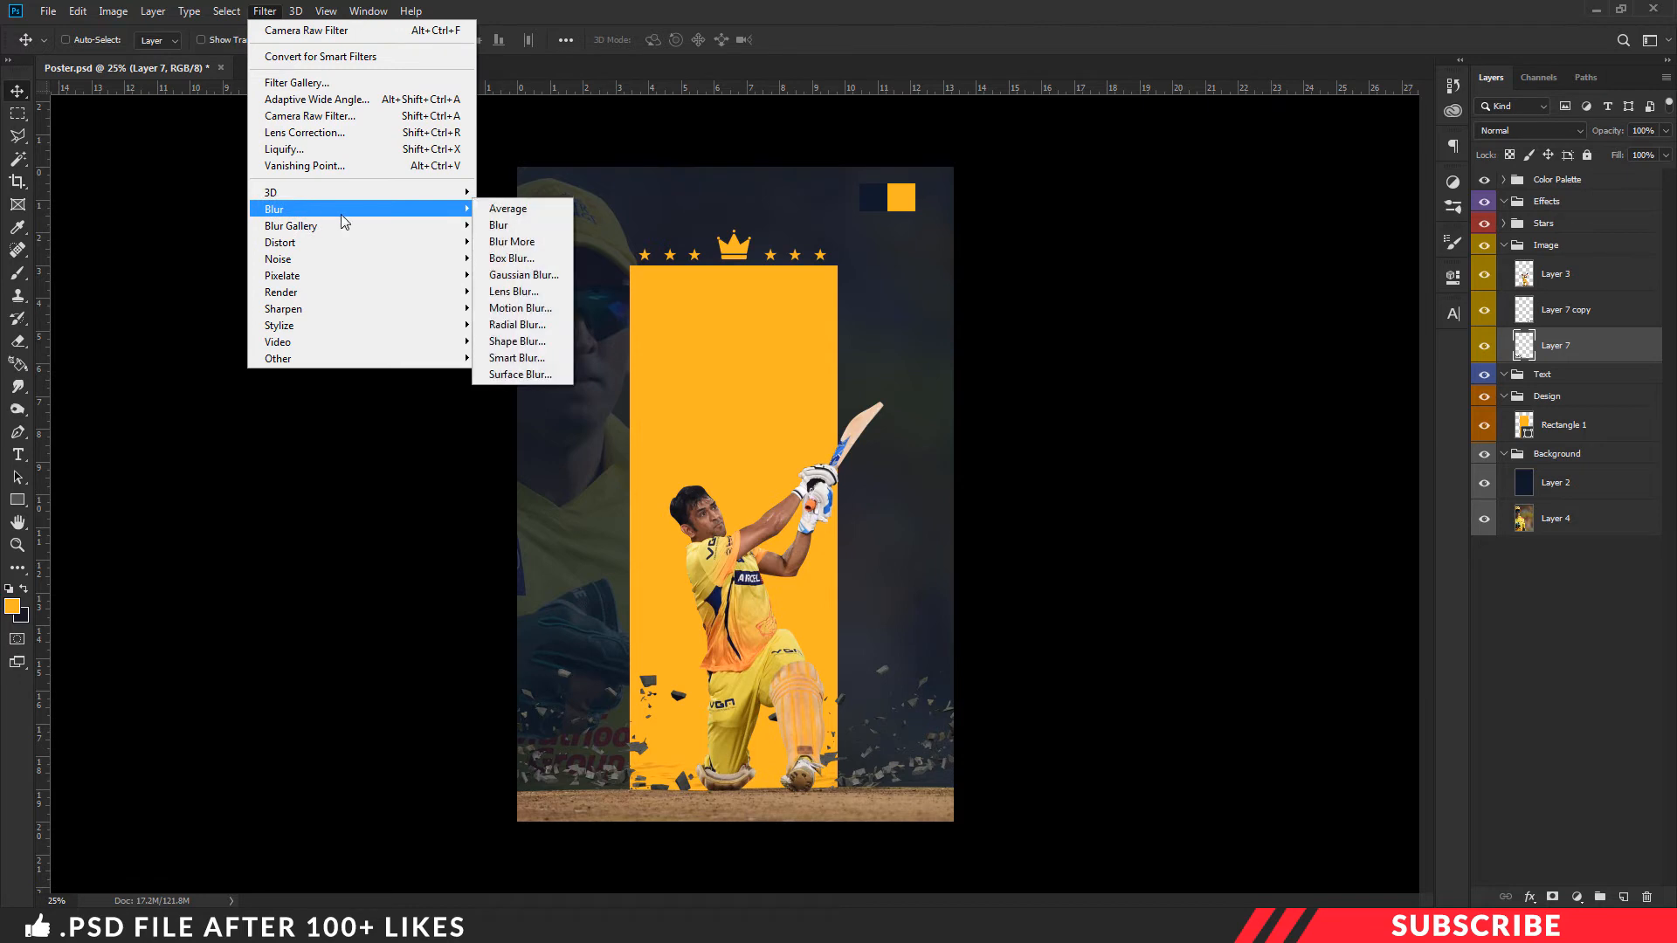
{"action": "left_click", "coordinate": [522, 309]}
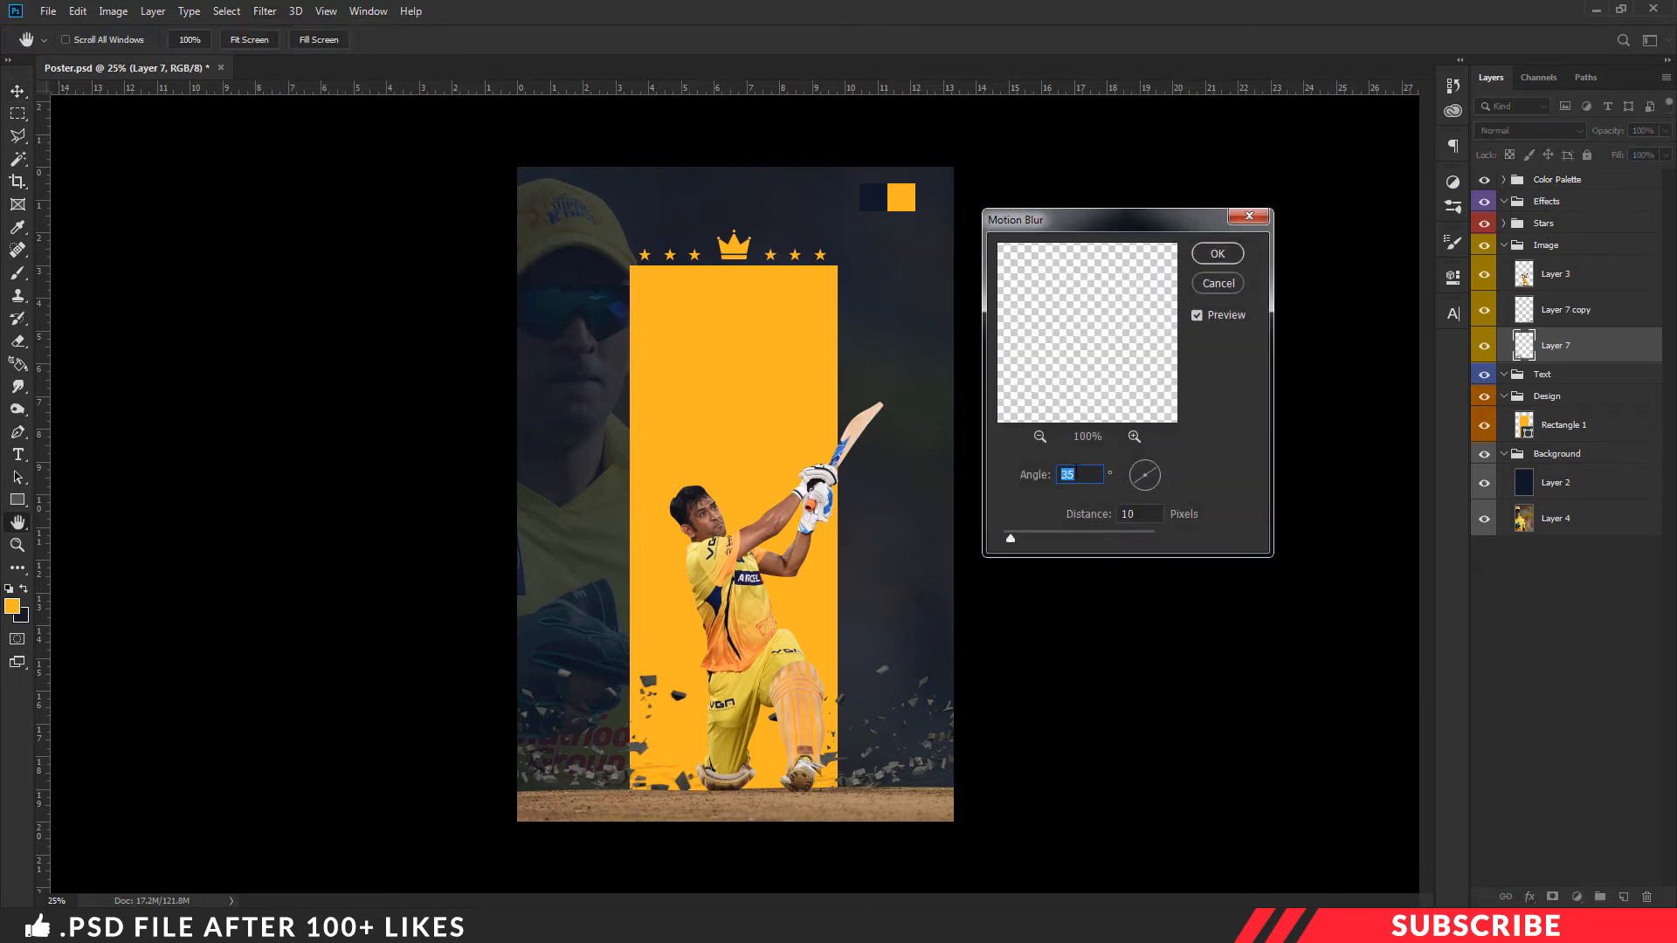
{"action": "type", "text": "-45"}
{"action": "left_click", "coordinate": [1218, 255]}
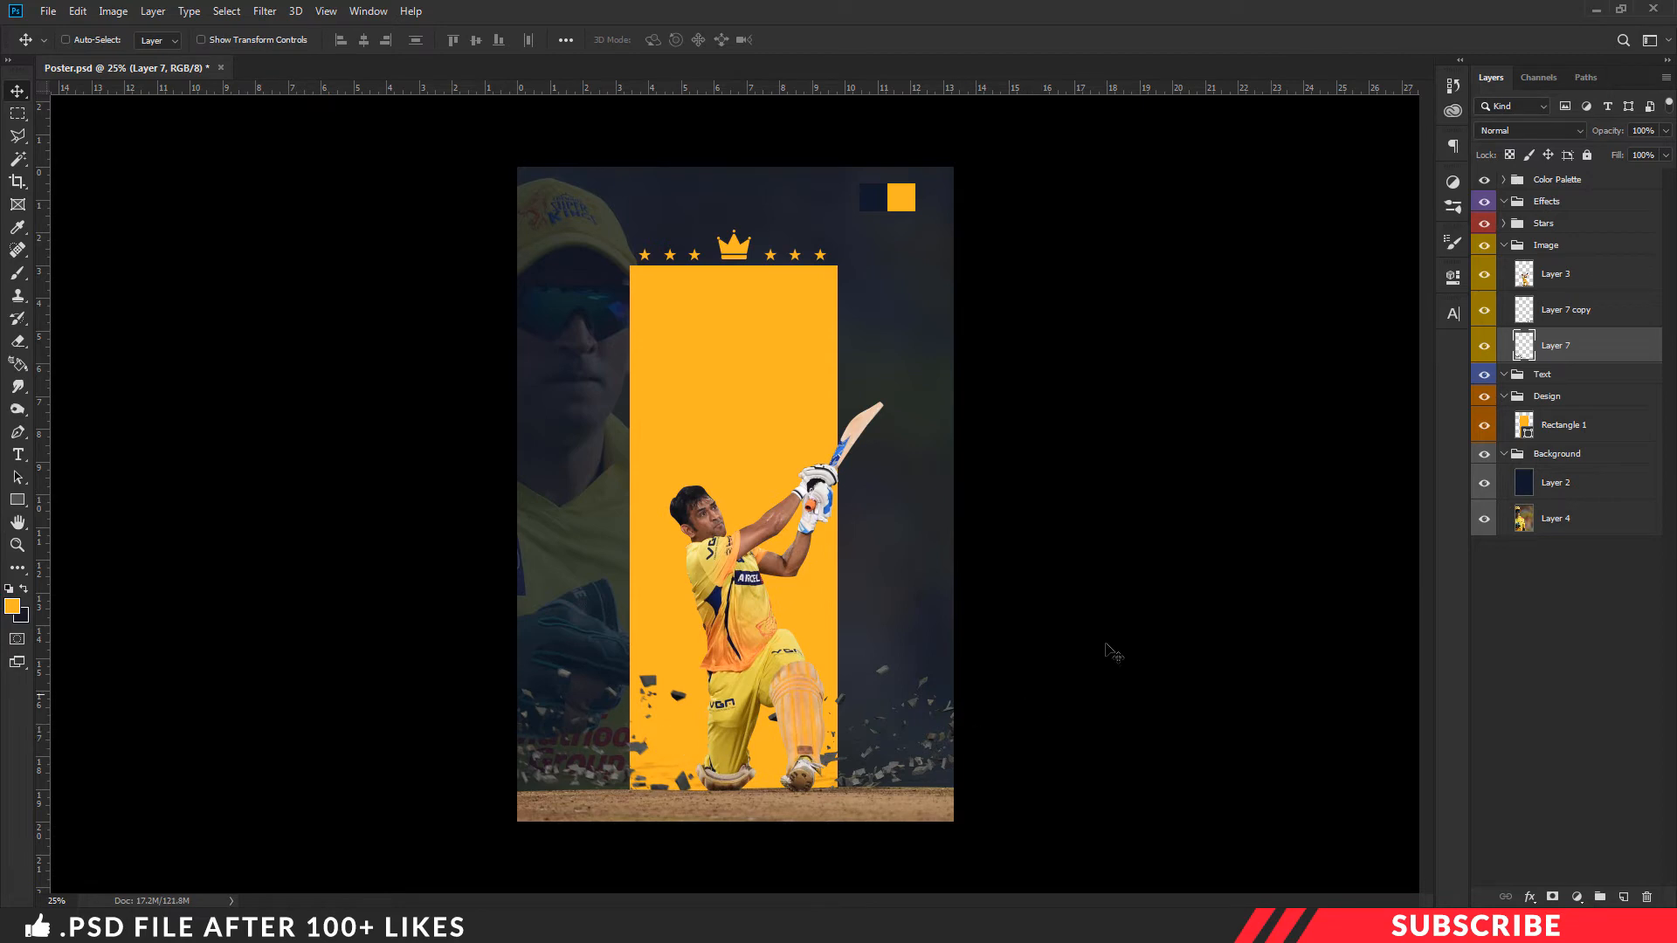
- Apply a Motion Blur with a 3° angle and 10-pixel distance to the debris on Layer 7 copy
{"action": "left_click", "coordinate": [1550, 323]}
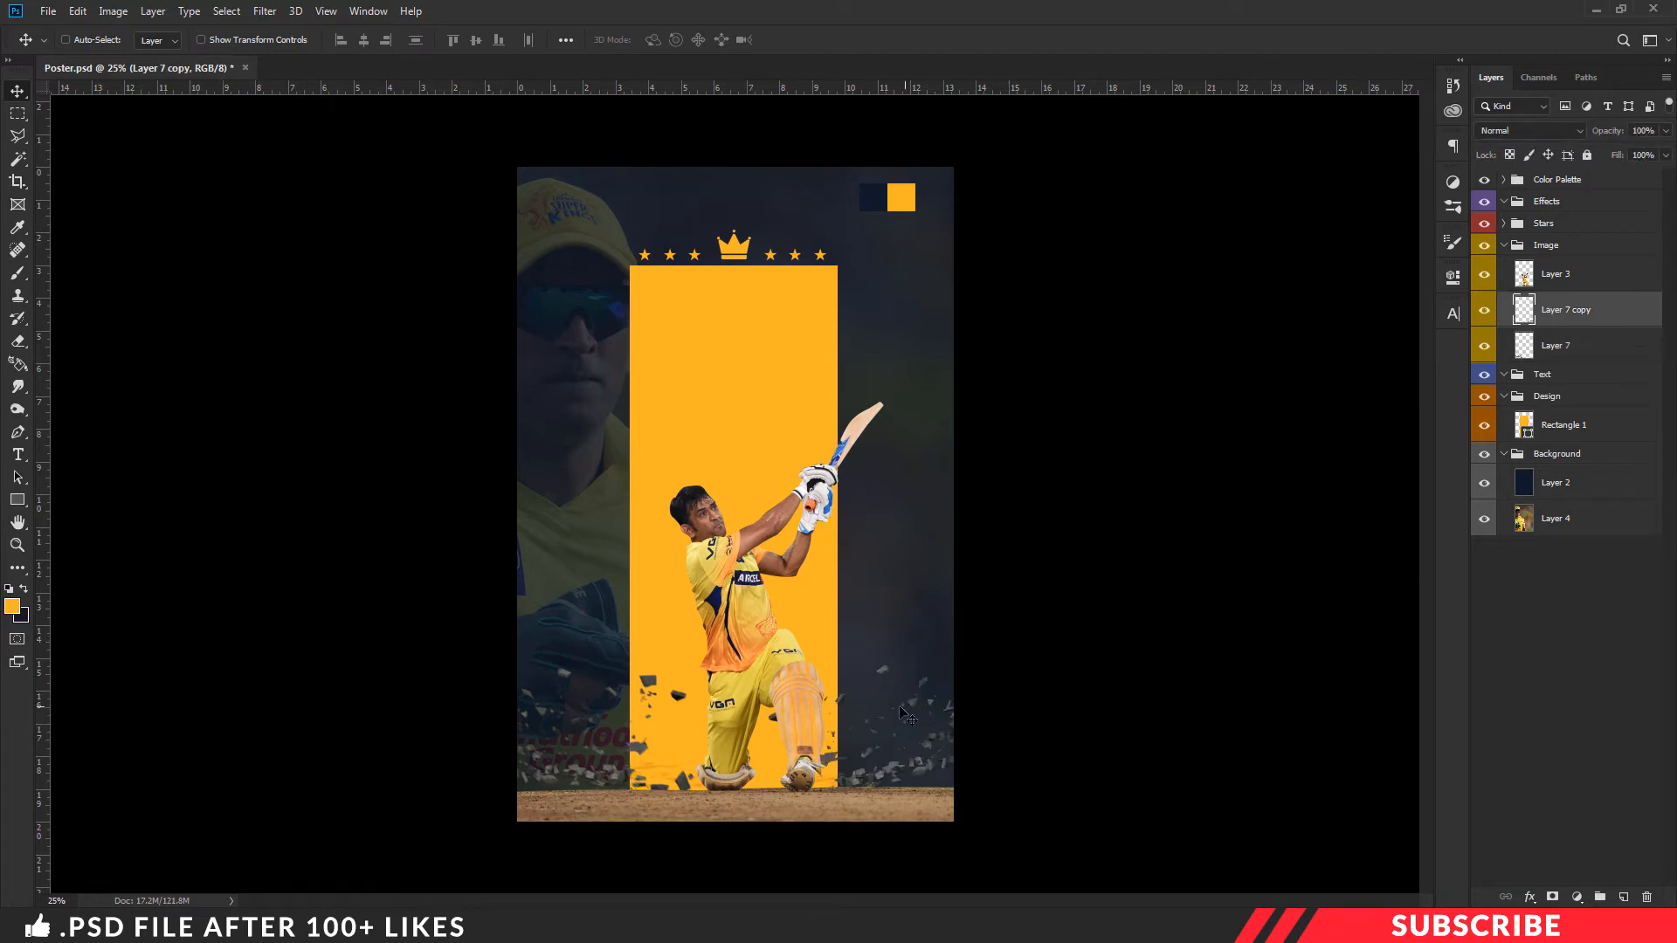
{"action": "left_click", "coordinate": [273, 10]}
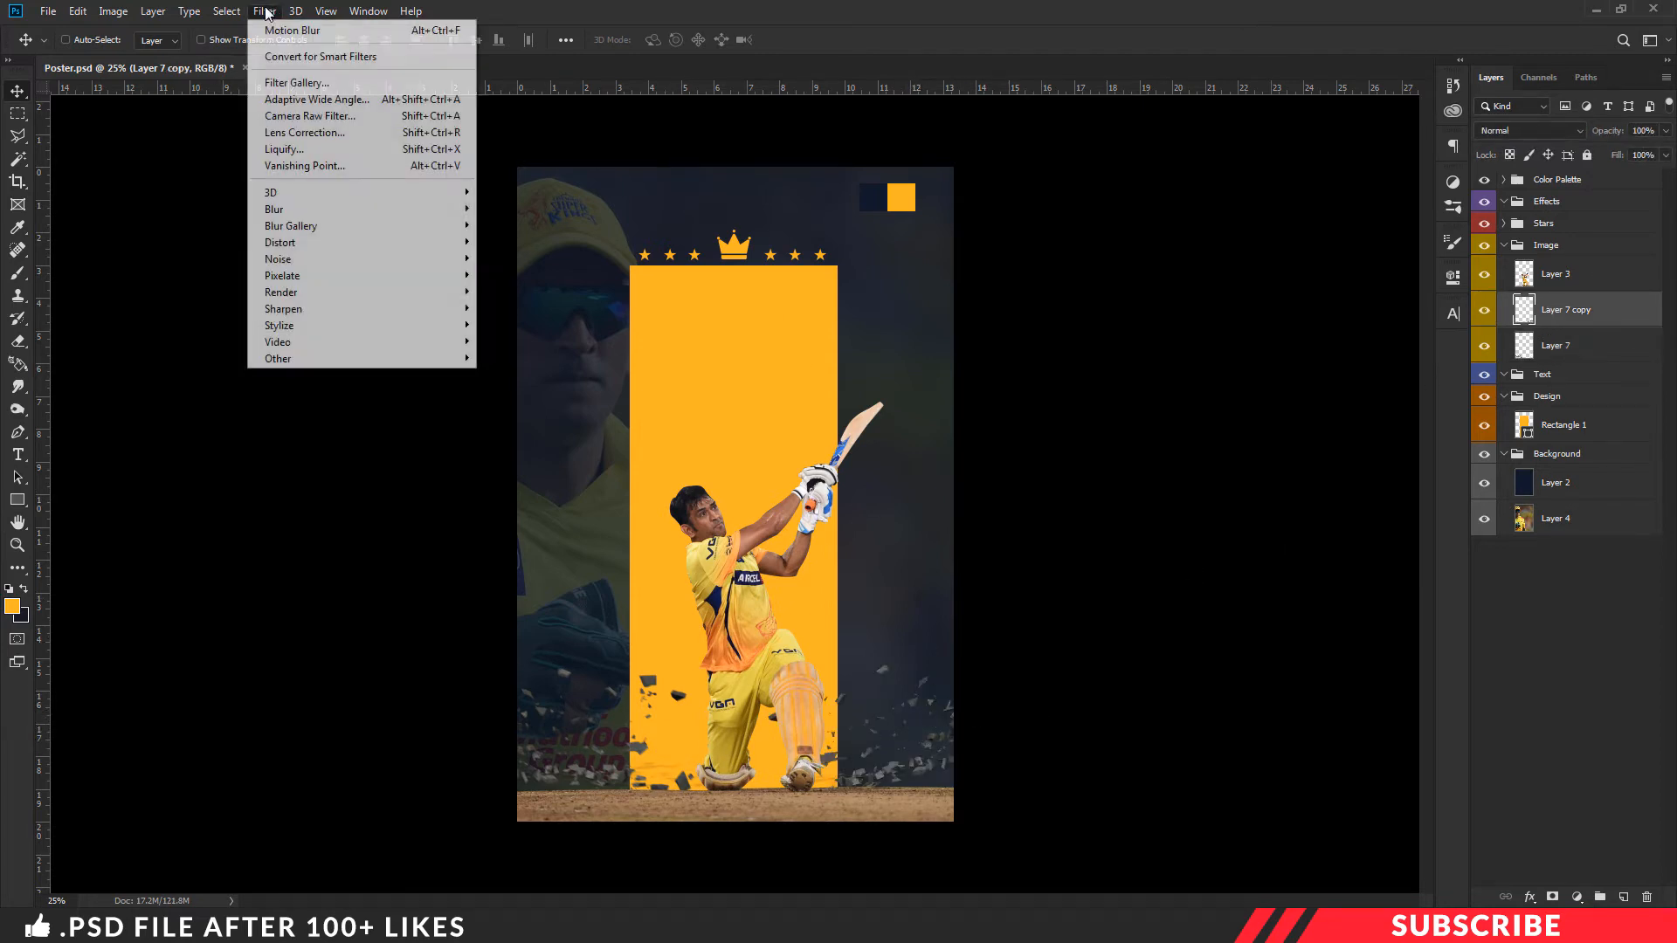
{"action": "mouse_move", "coordinate": [279, 214]}
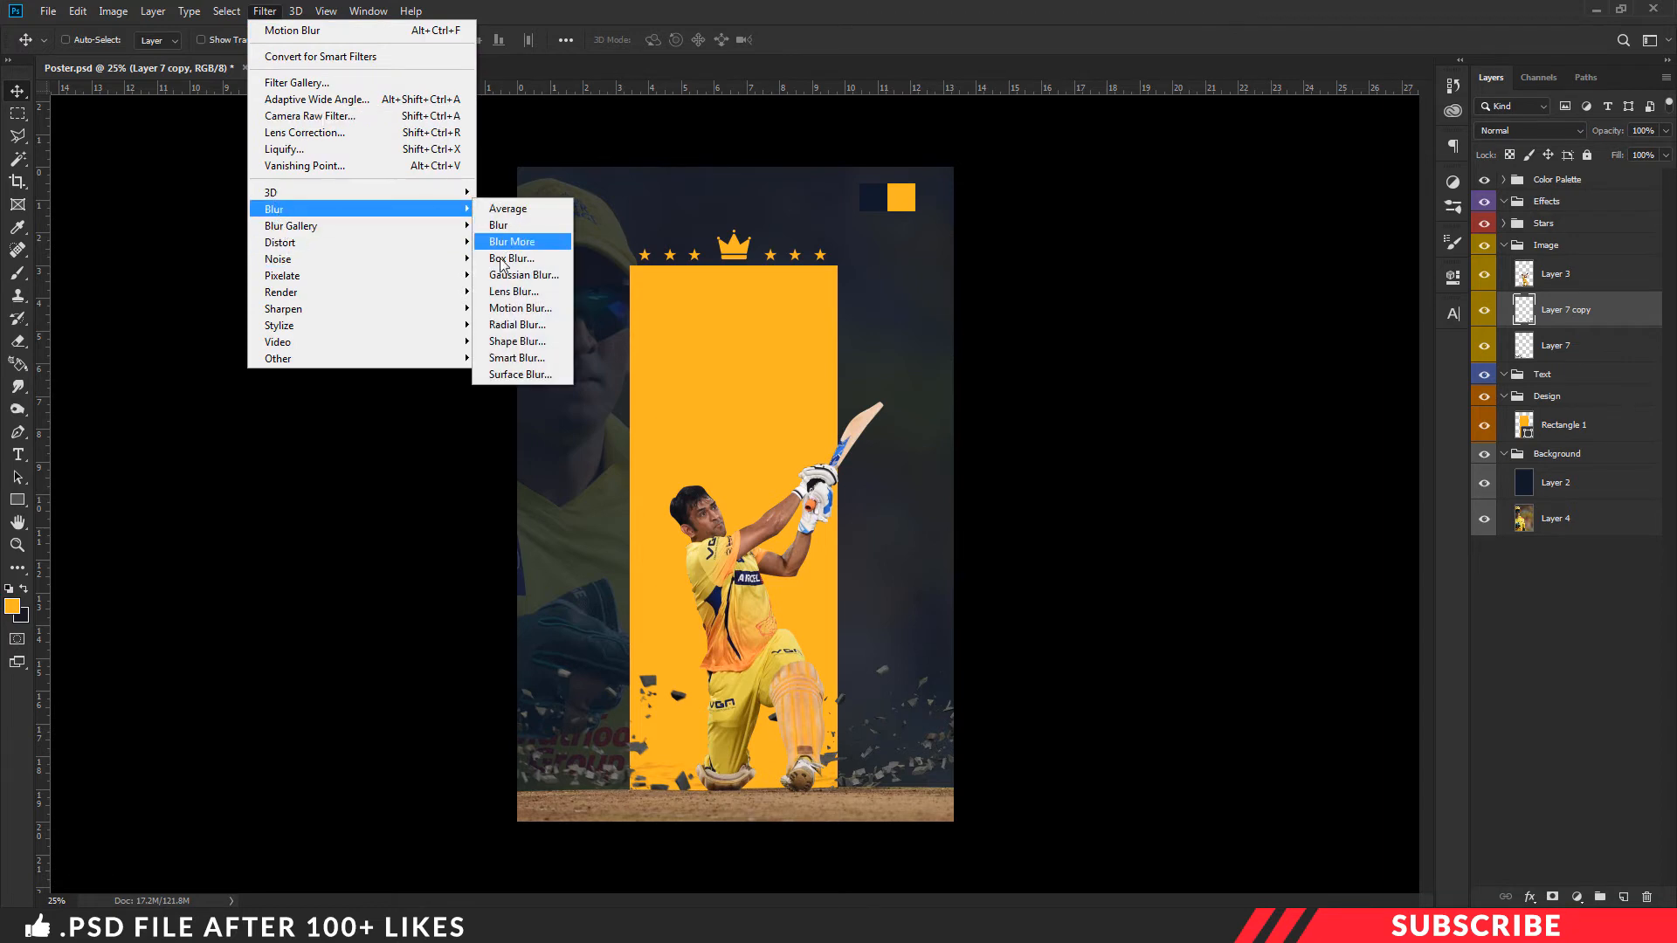
{"action": "left_click", "coordinate": [508, 311]}
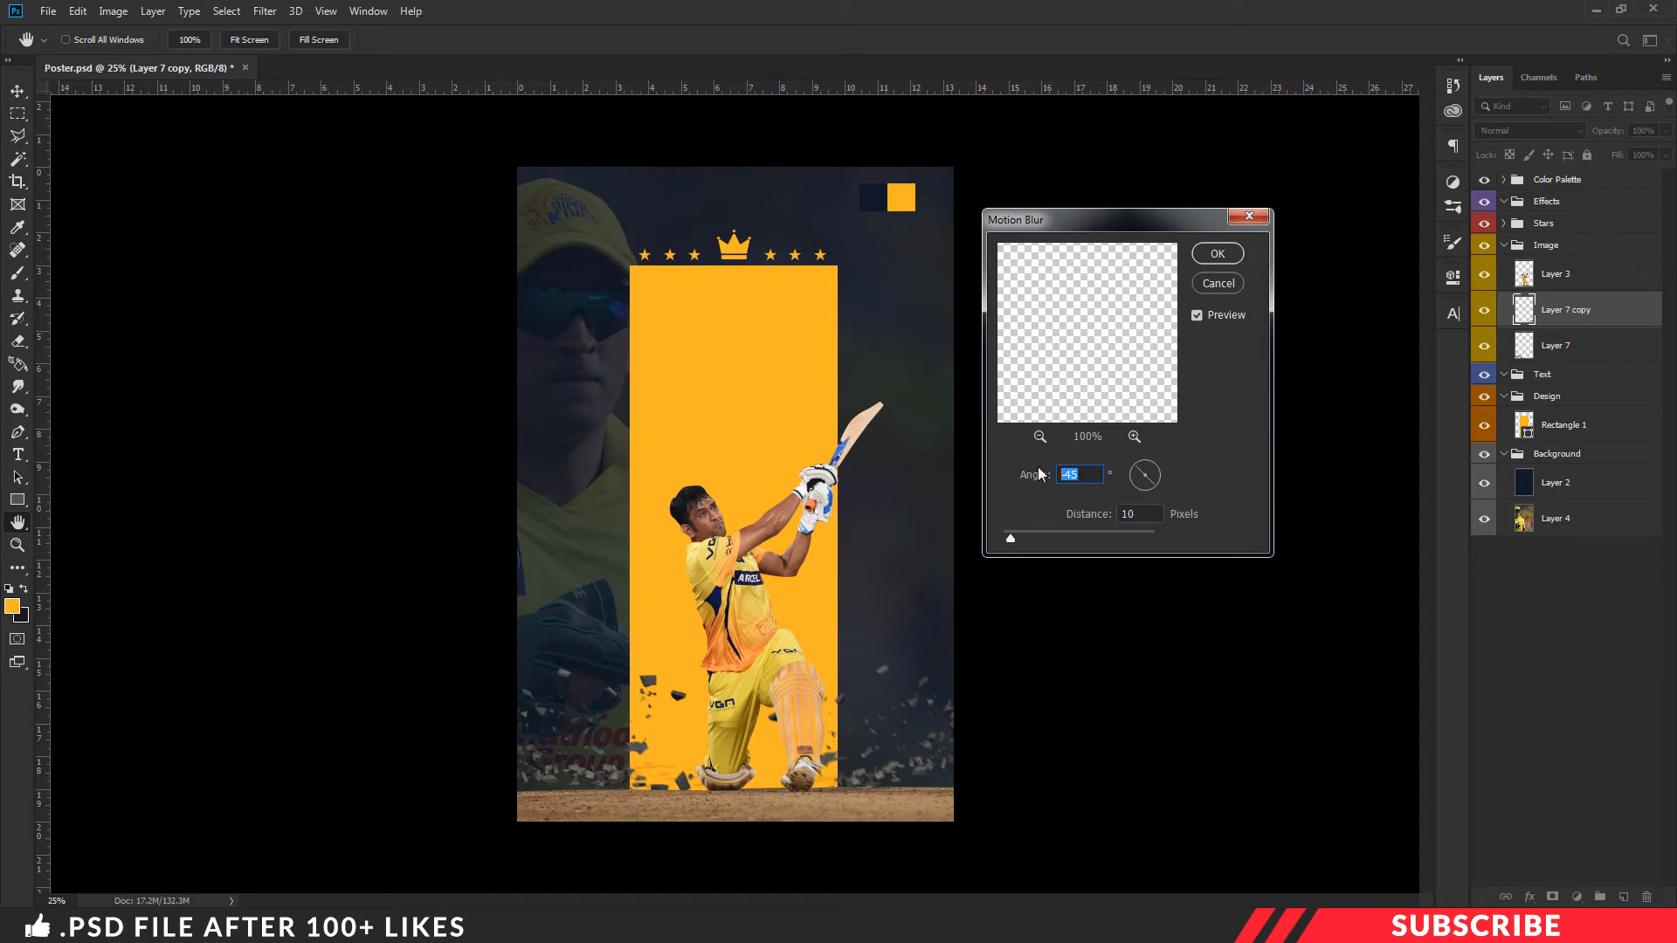
{"action": "type", "text": "35"}
{"action": "left_click", "coordinate": [1217, 253]}
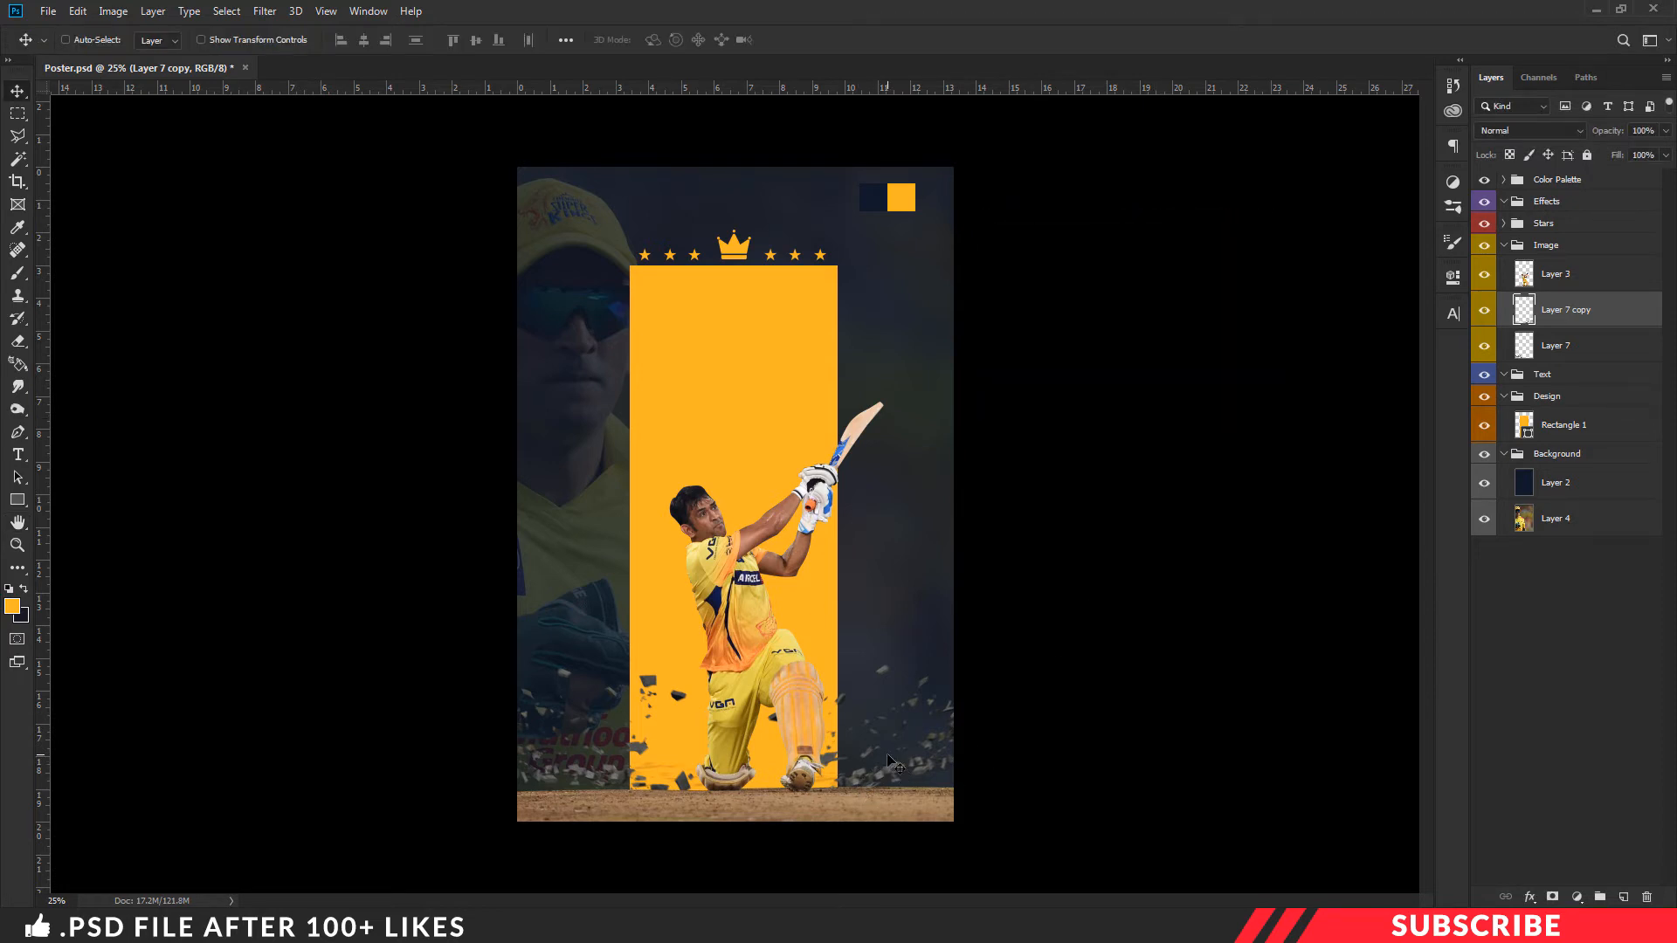
- Collapse the Image and Design groups and make the dark Layer 2 in the Background group active
{"action": "left_click", "coordinate": [1502, 246]}
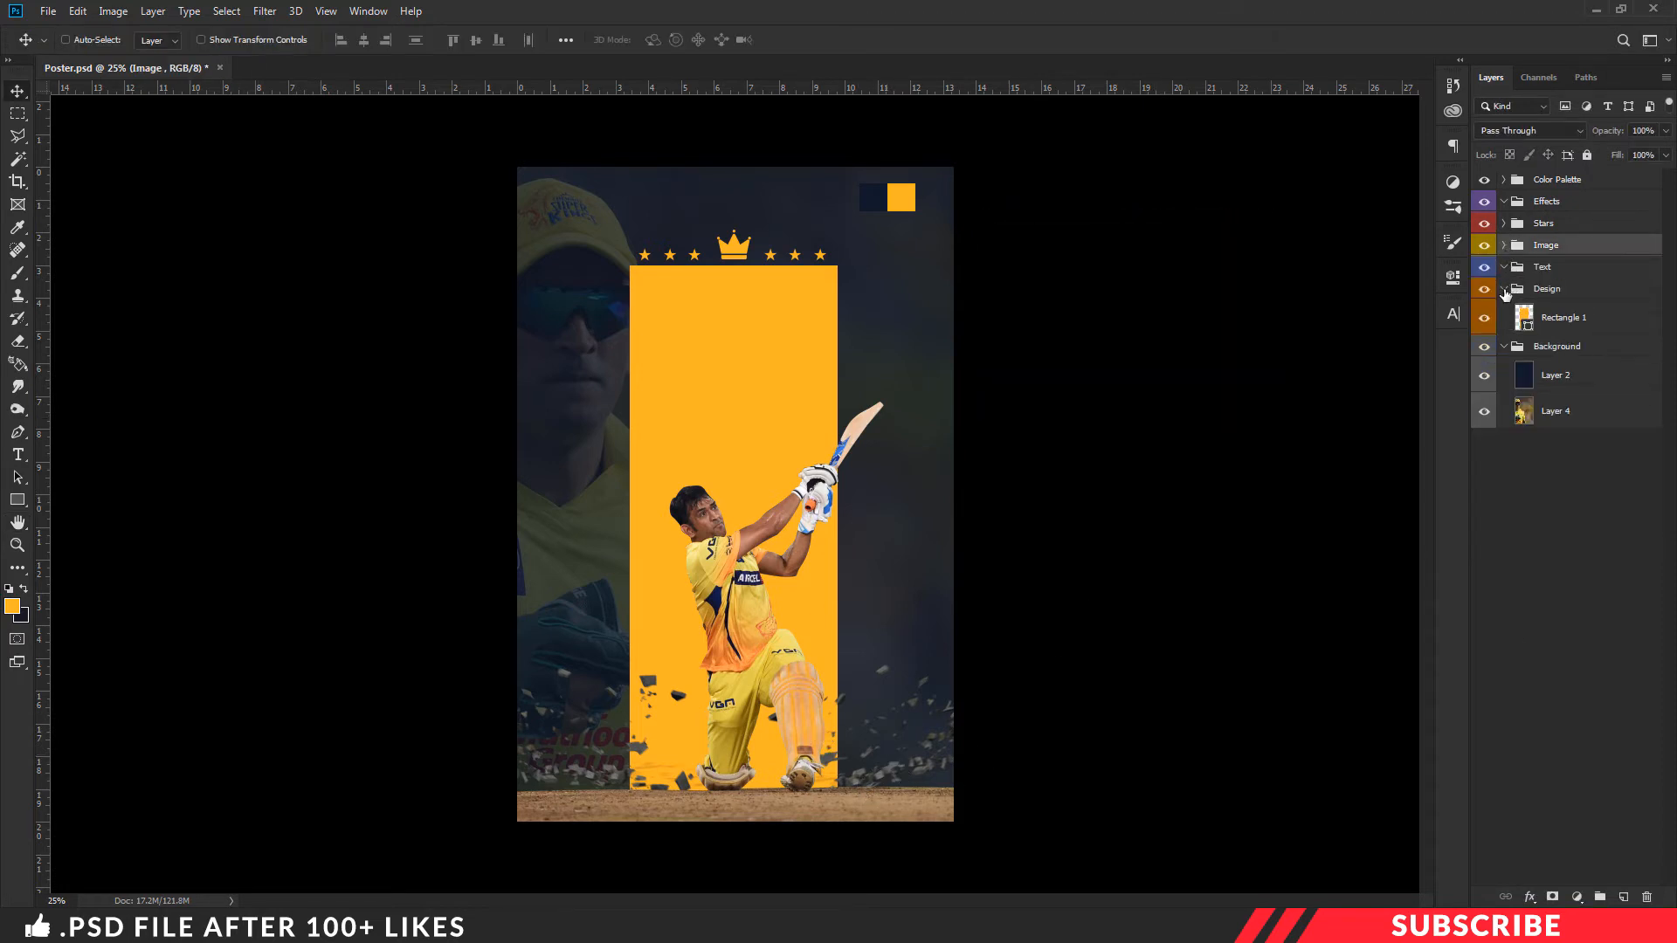
{"action": "left_click", "coordinate": [1502, 289]}
{"action": "left_click", "coordinate": [1549, 354]}
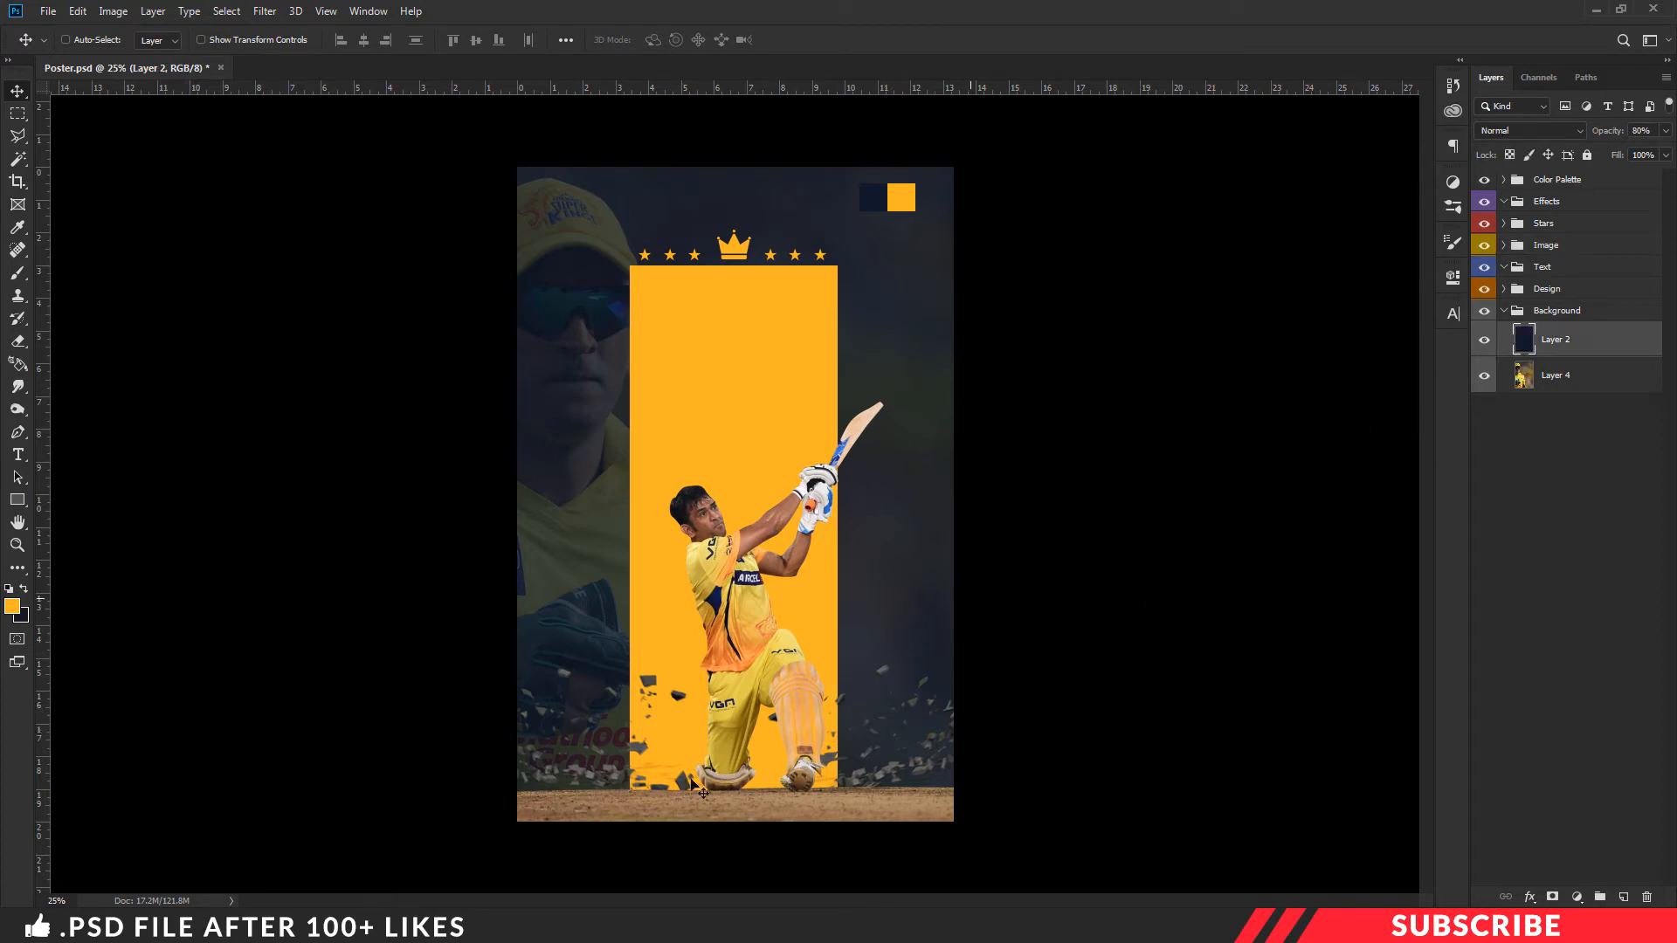
- Switch to the Project File folder and open Image 4 in Adobe Photoshop CC 2019
{"action": "key", "text": "alt+Tab"}
{"action": "left_click", "coordinate": [549, 506]}
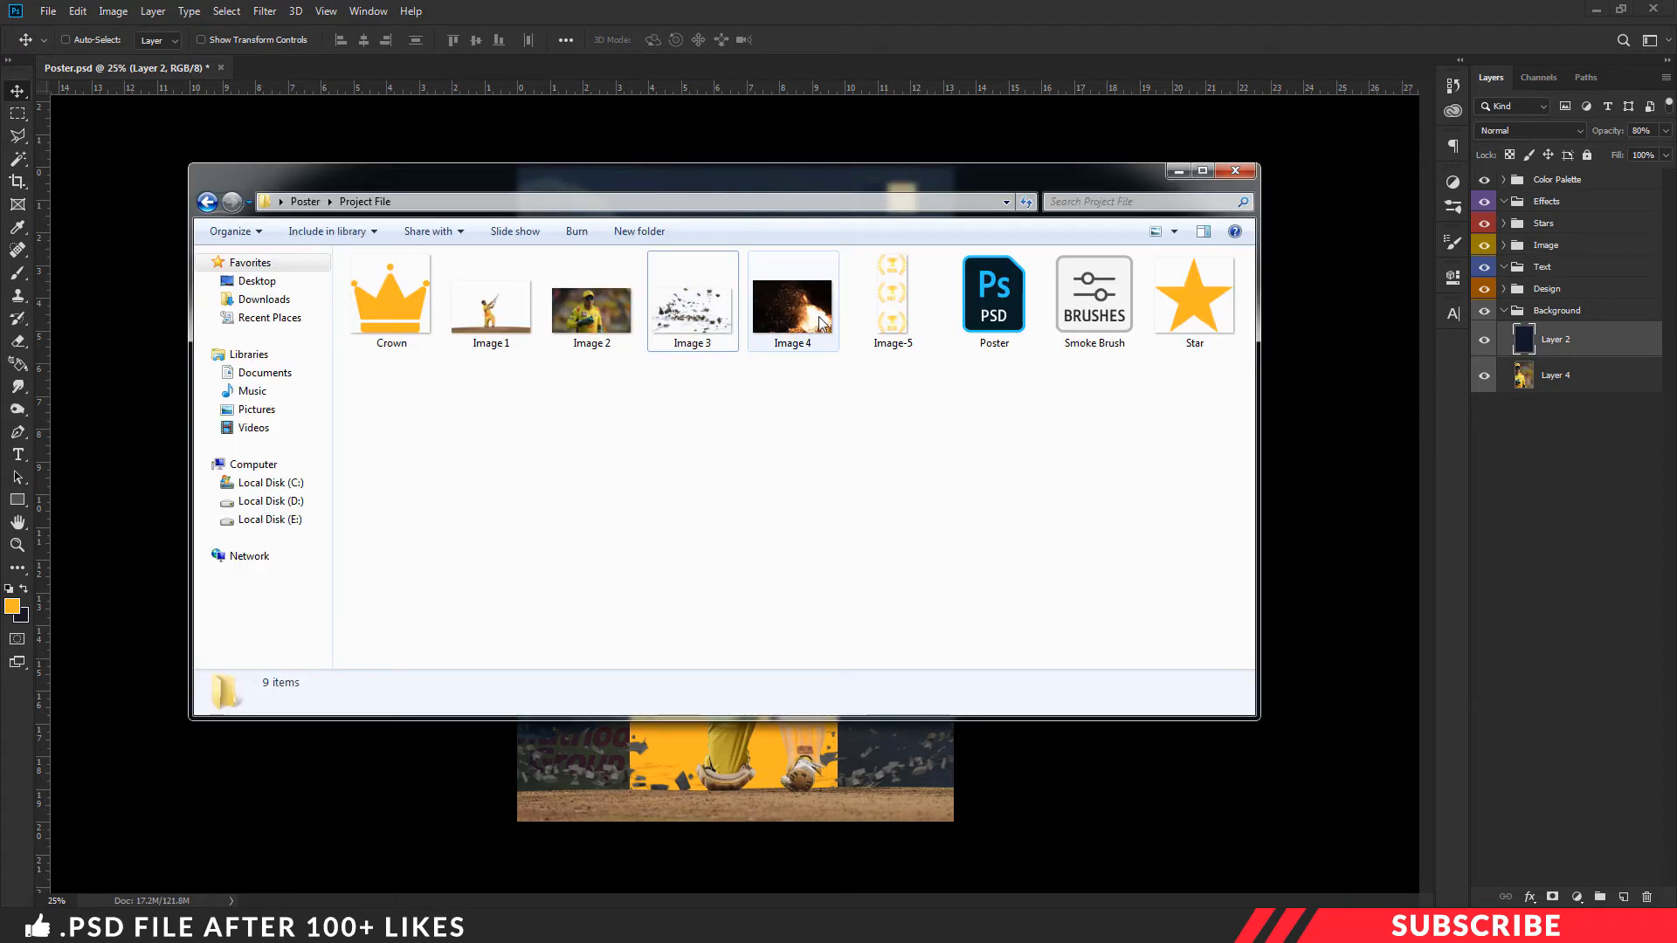
{"action": "right_click", "coordinate": [800, 325]}
{"action": "mouse_move", "coordinate": [960, 512]}
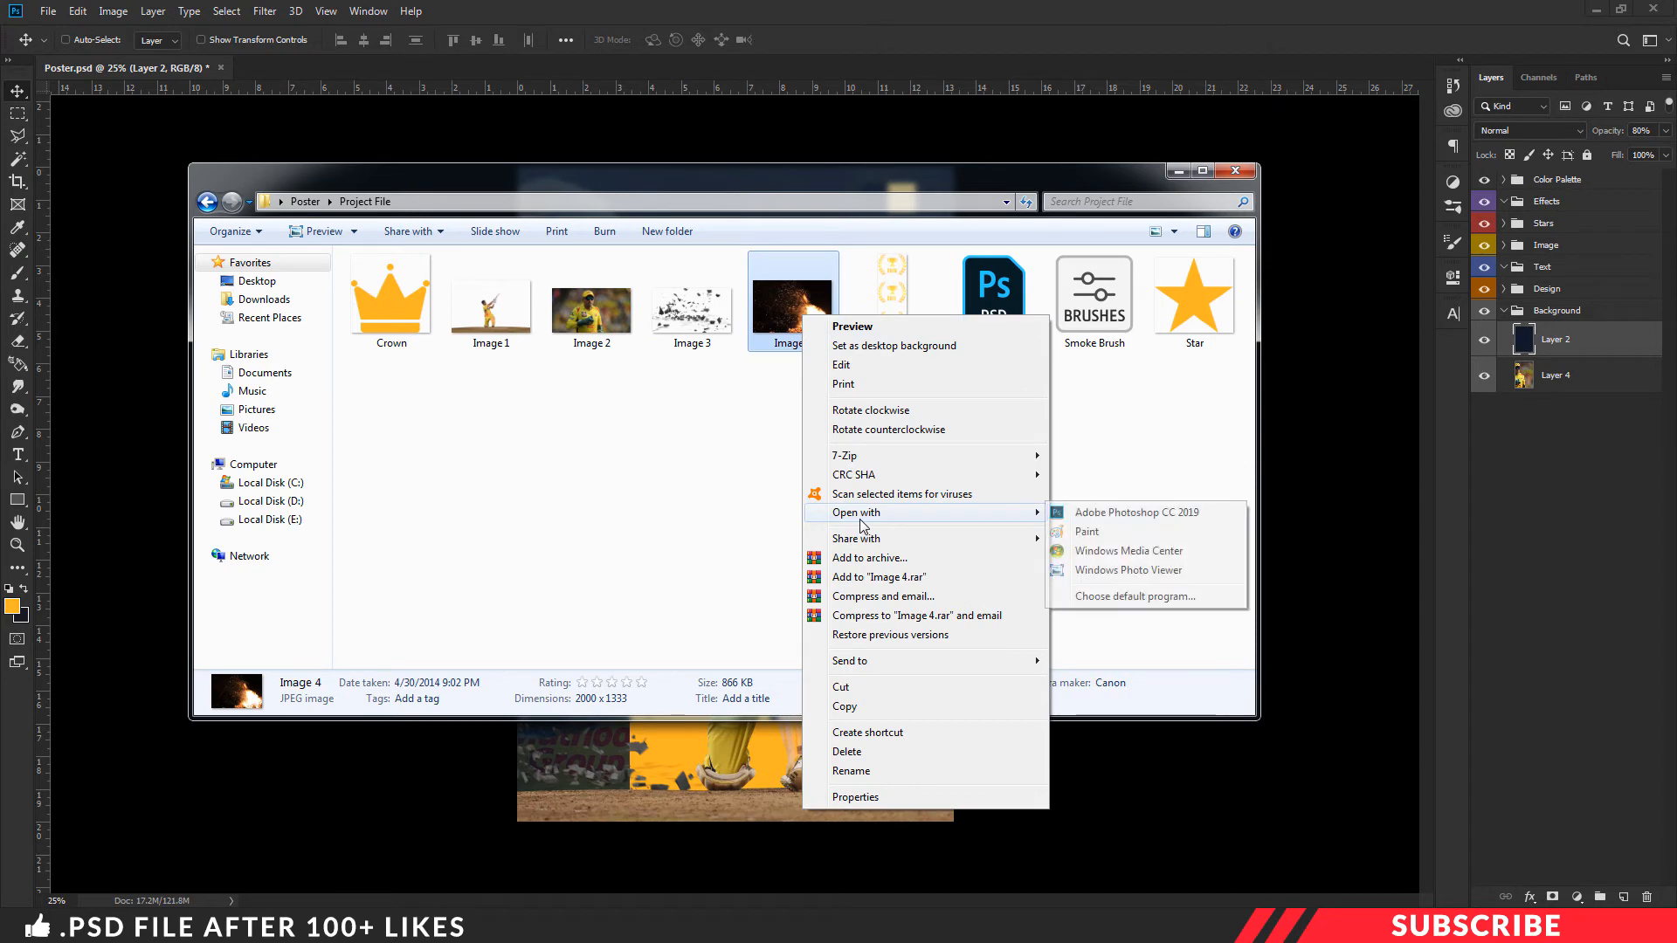
{"action": "left_click", "coordinate": [1083, 512]}
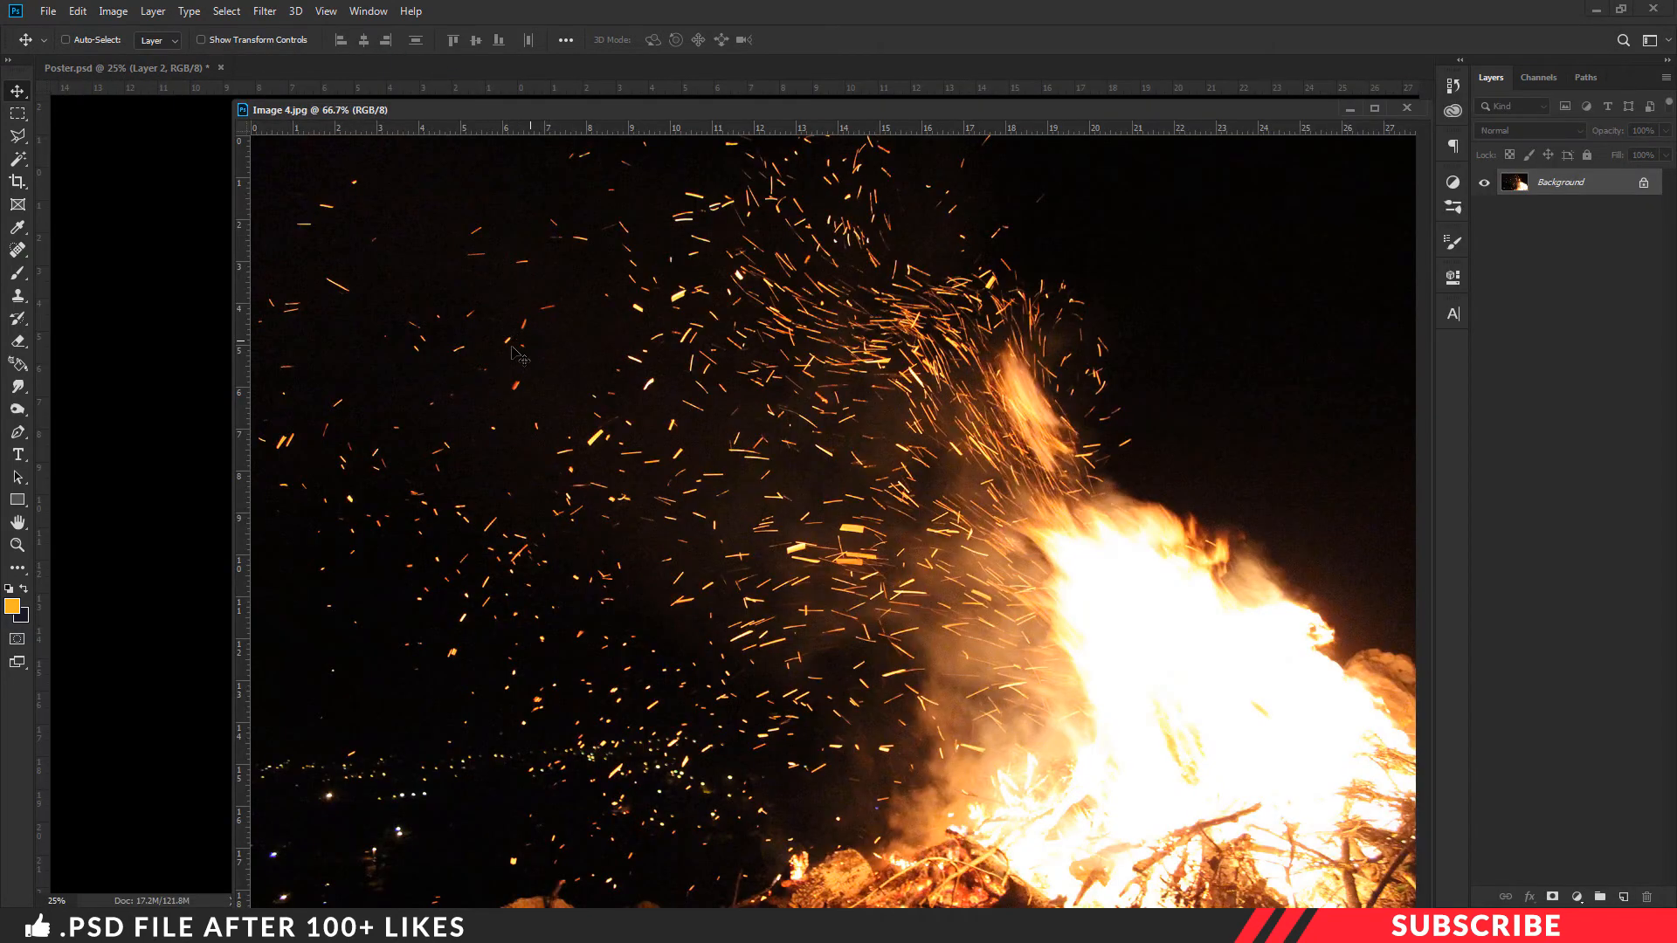
- Copy the fire photo into the poster, close Image 4, and place the fire behind the orange rectangle along its left side
{"action": "left_click_drag", "start_coordinate": [513, 348], "coordinate": [194, 368]}
{"action": "left_click", "coordinate": [1406, 107]}
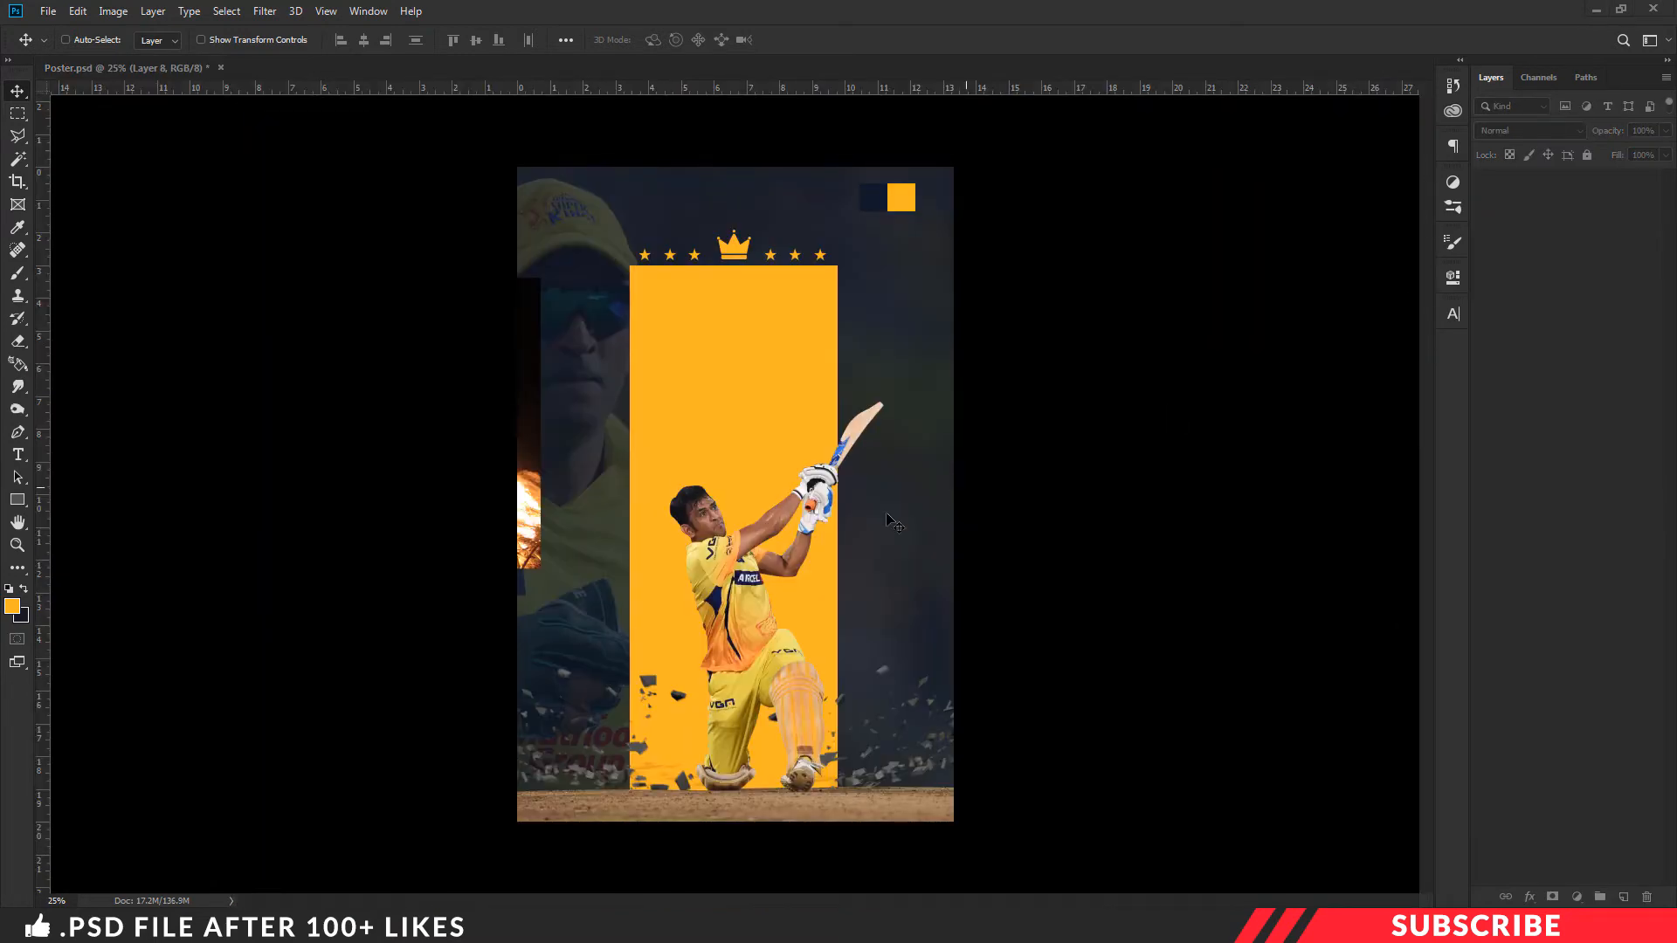
{"action": "left_click_drag", "start_coordinate": [550, 529], "coordinate": [711, 617]}
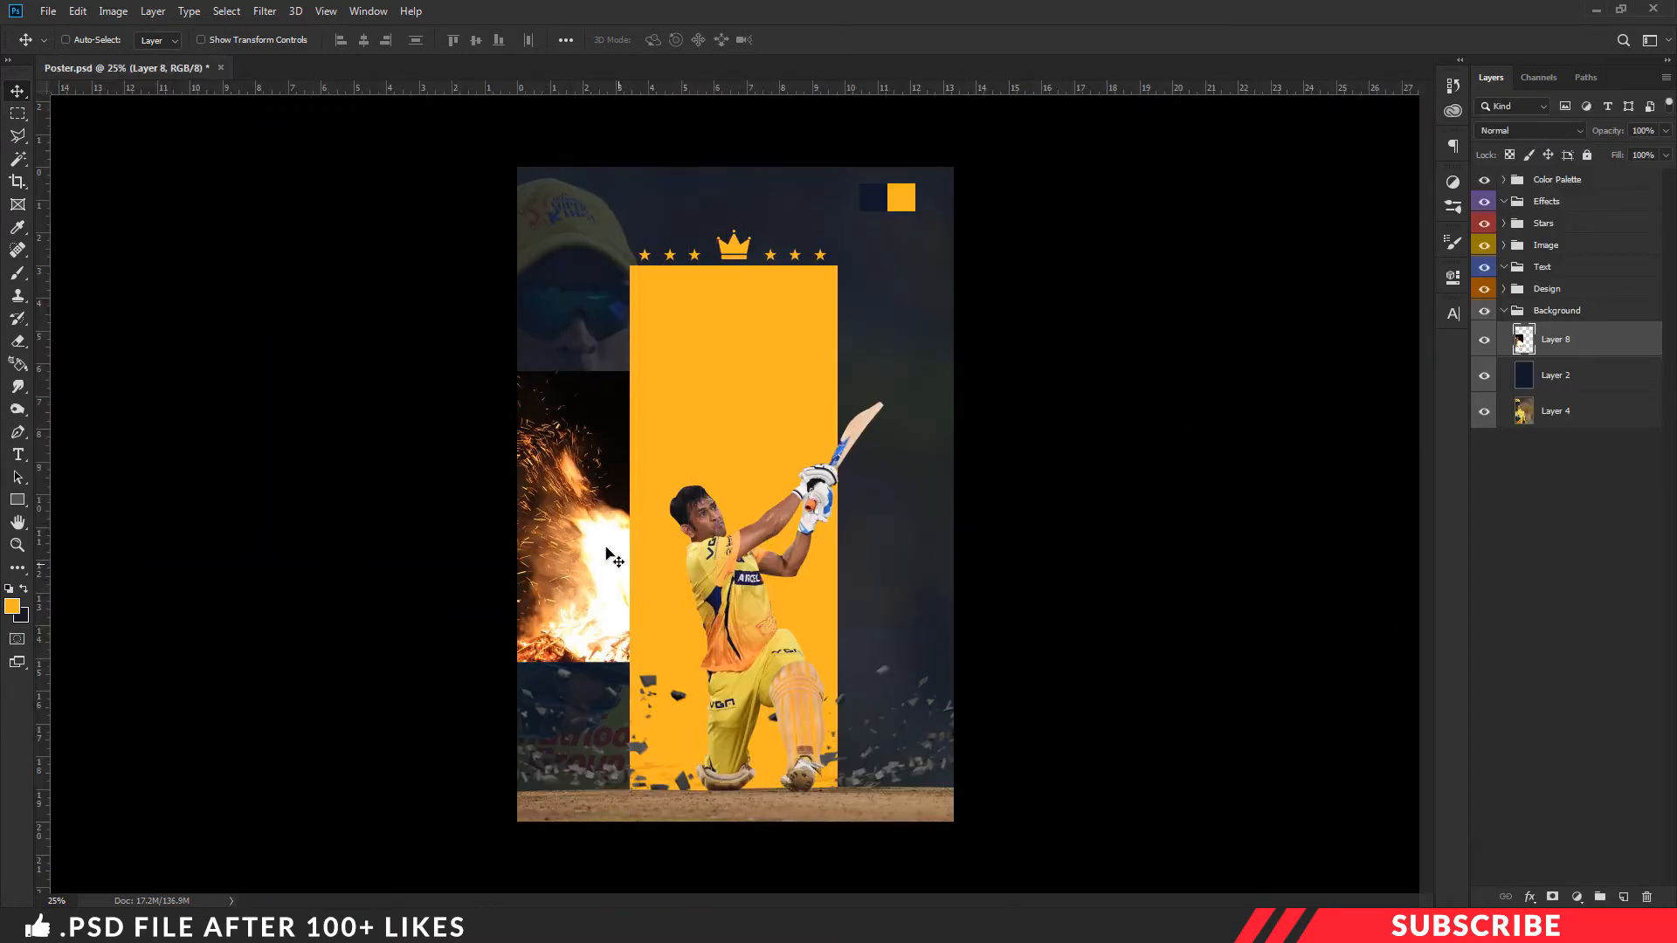
{"action": "left_click_drag", "start_coordinate": [601, 524], "coordinate": [601, 448]}
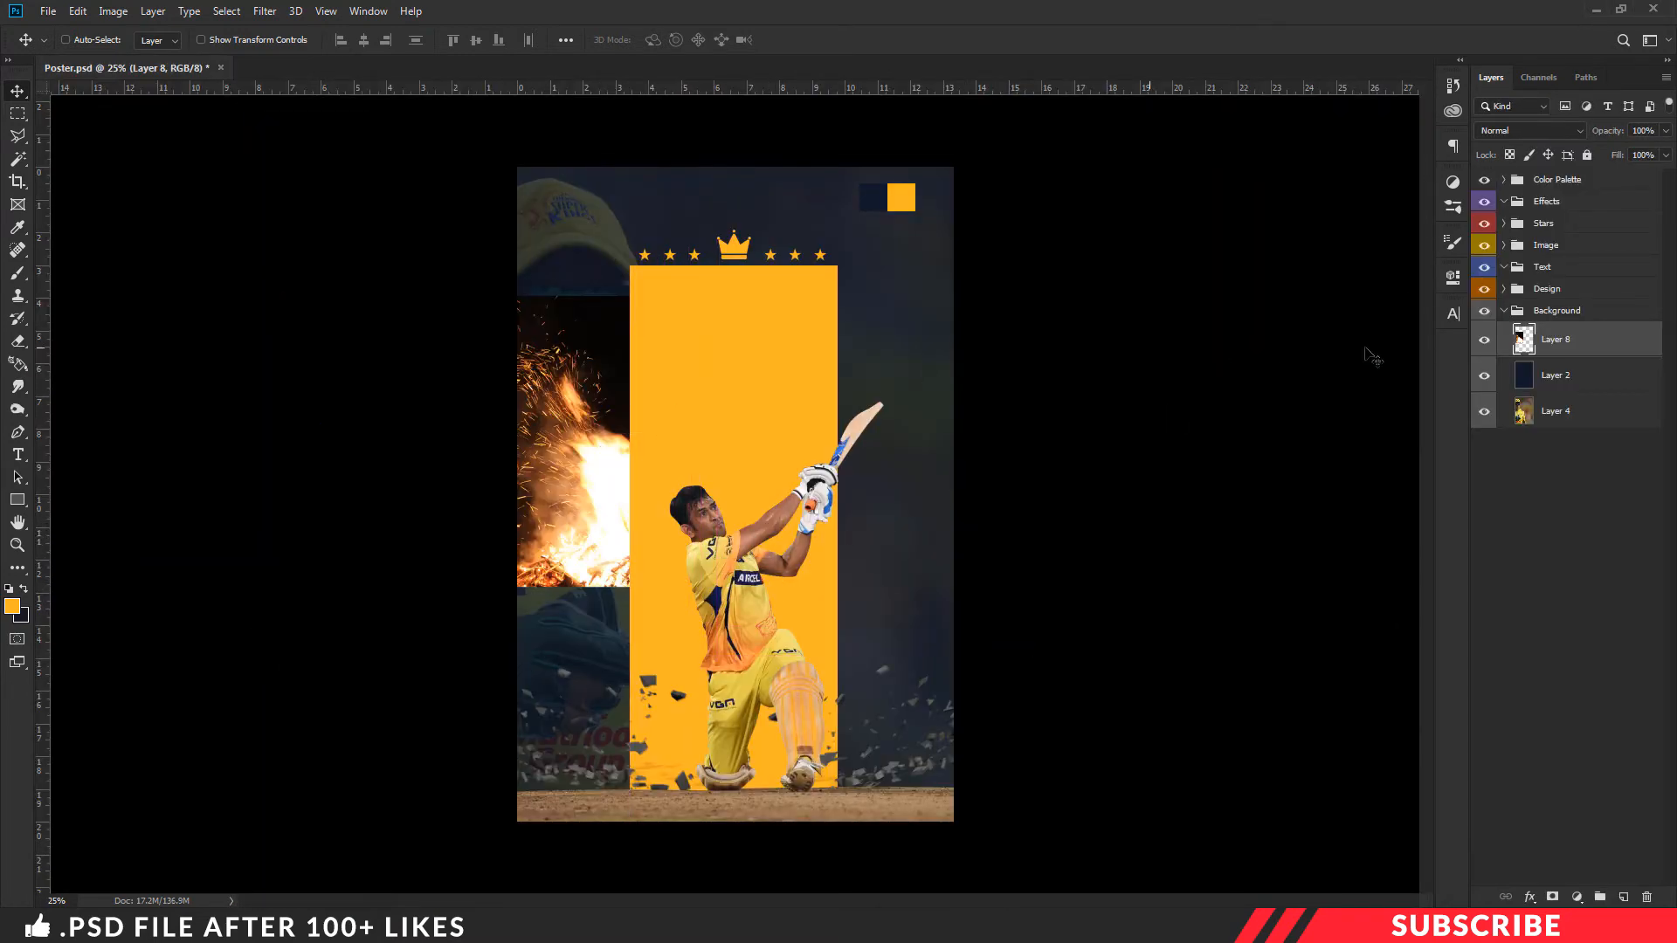
- Set the fire layer's blend mode to Screen and move the fire down to the ground line at the poster's lower left
{"action": "left_click", "coordinate": [1544, 131]}
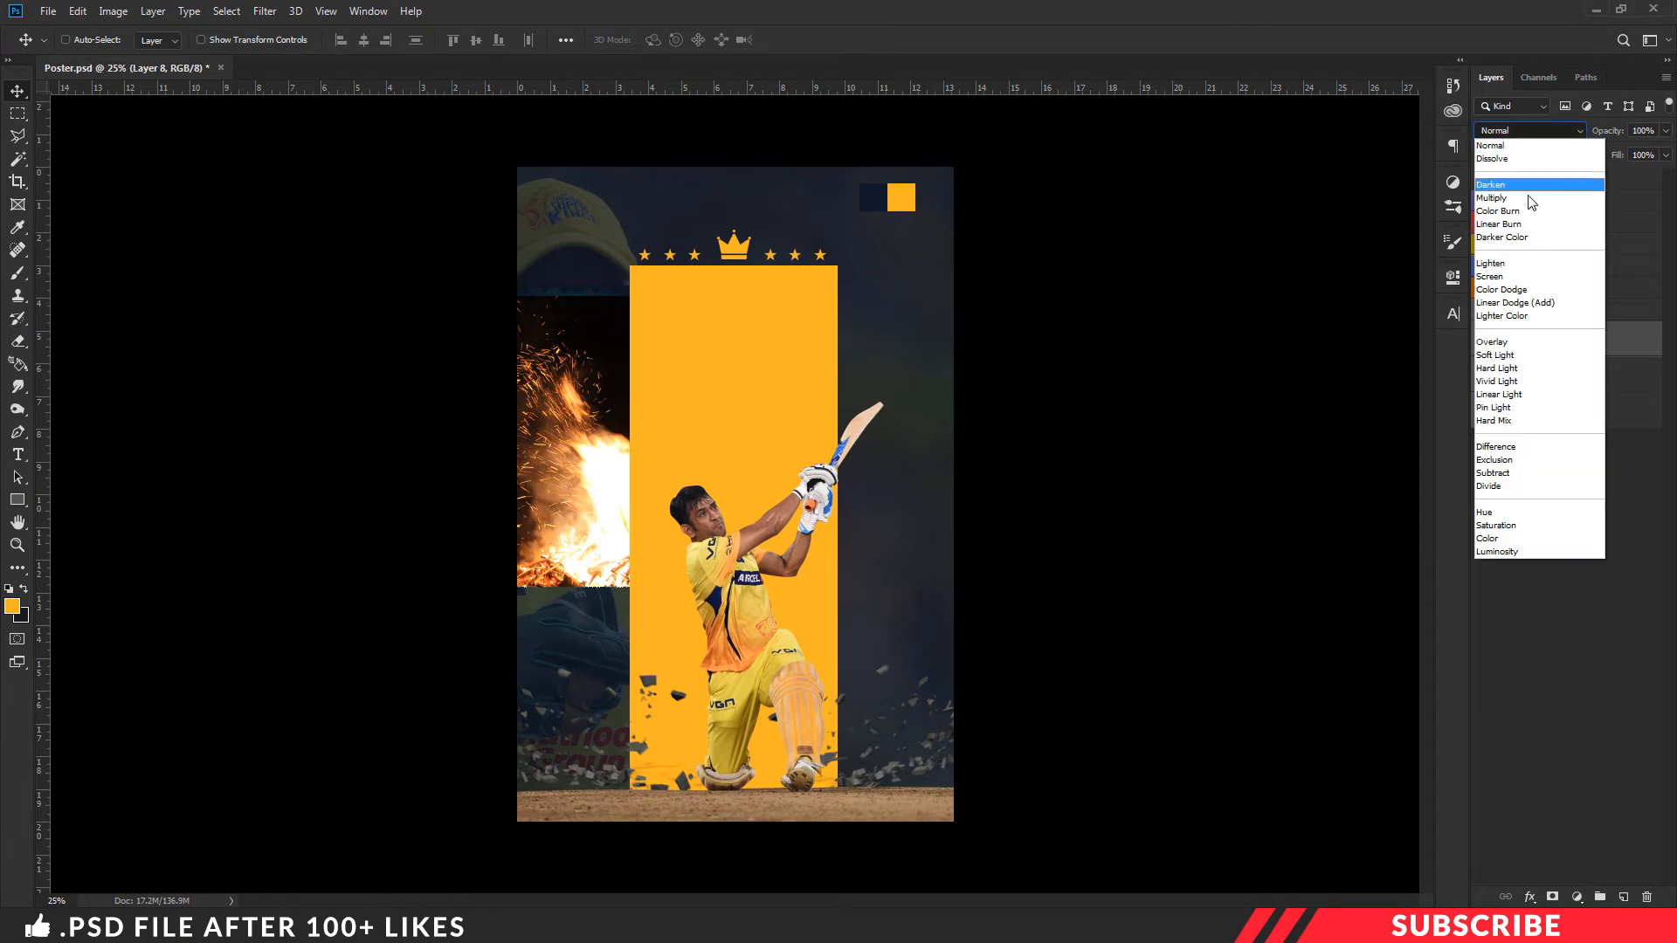
{"action": "left_click", "coordinate": [1513, 276]}
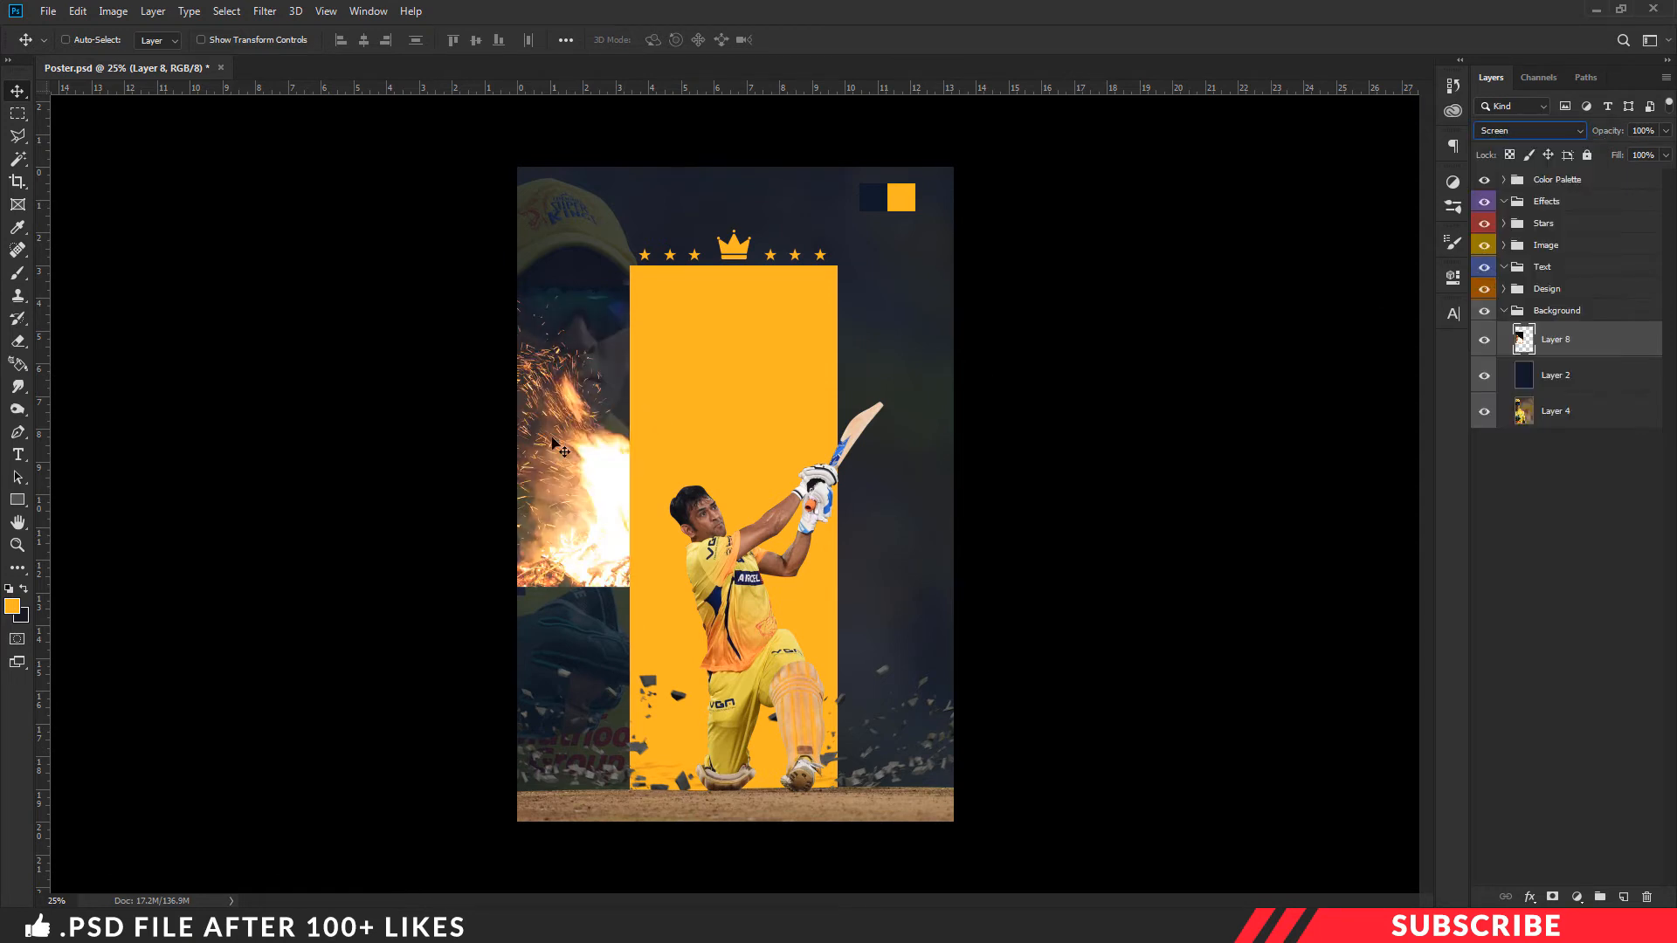
{"action": "left_click_drag", "start_coordinate": [552, 439], "coordinate": [586, 672]}
{"action": "key", "text": "ctrl+t"}
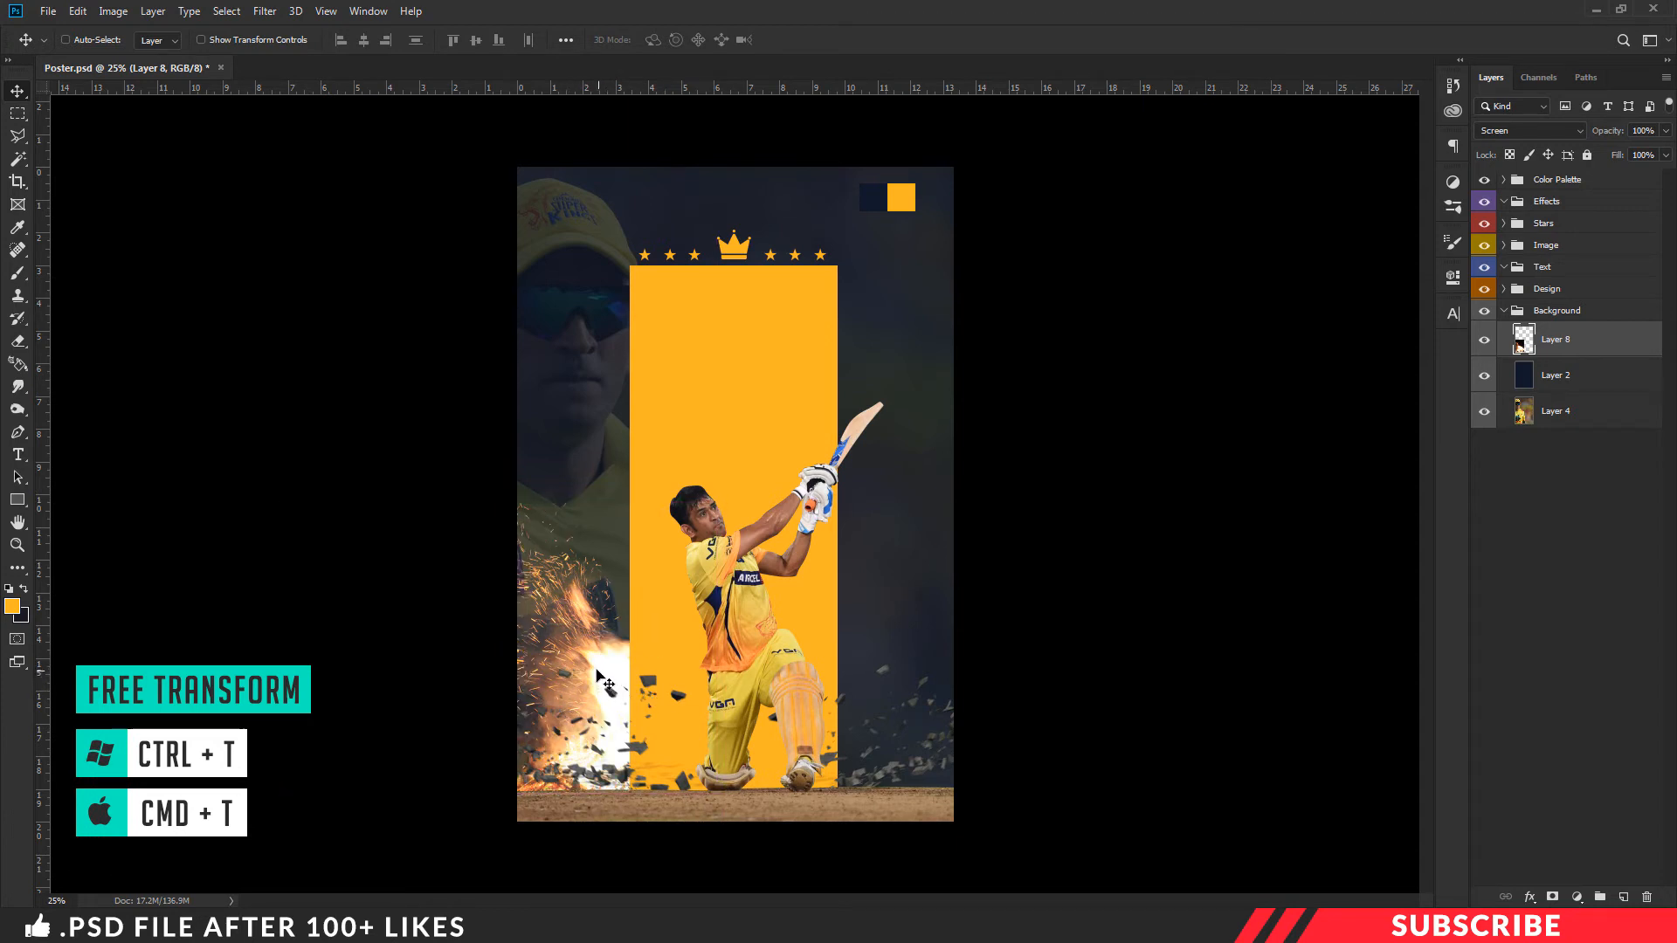
- Erase along the fire layer's upper left edge with a 300 px Soft Round Pressure Opacity eraser, and toggle the layer's visibility to compare
{"action": "left_click", "coordinate": [18, 341]}
{"action": "right_click", "coordinate": [17, 341]}
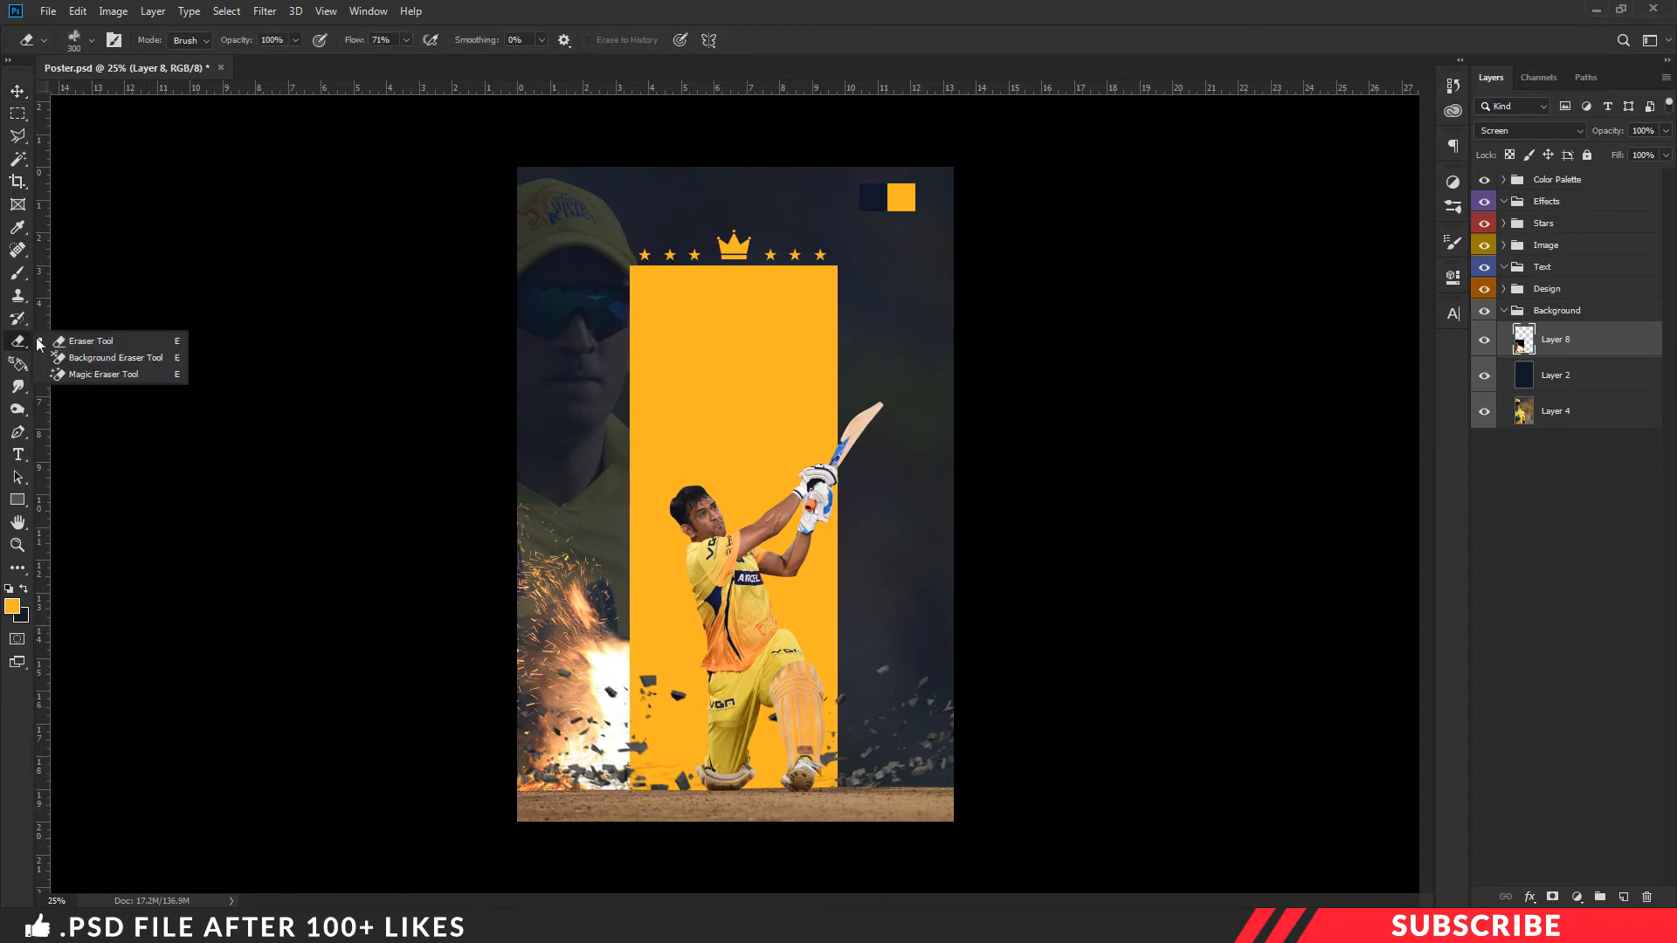
{"action": "left_click", "coordinate": [63, 340]}
{"action": "left_click", "coordinate": [91, 40]}
{"action": "scroll", "coordinate": [214, 450], "scroll_direction": "up", "scroll_amount": 8}
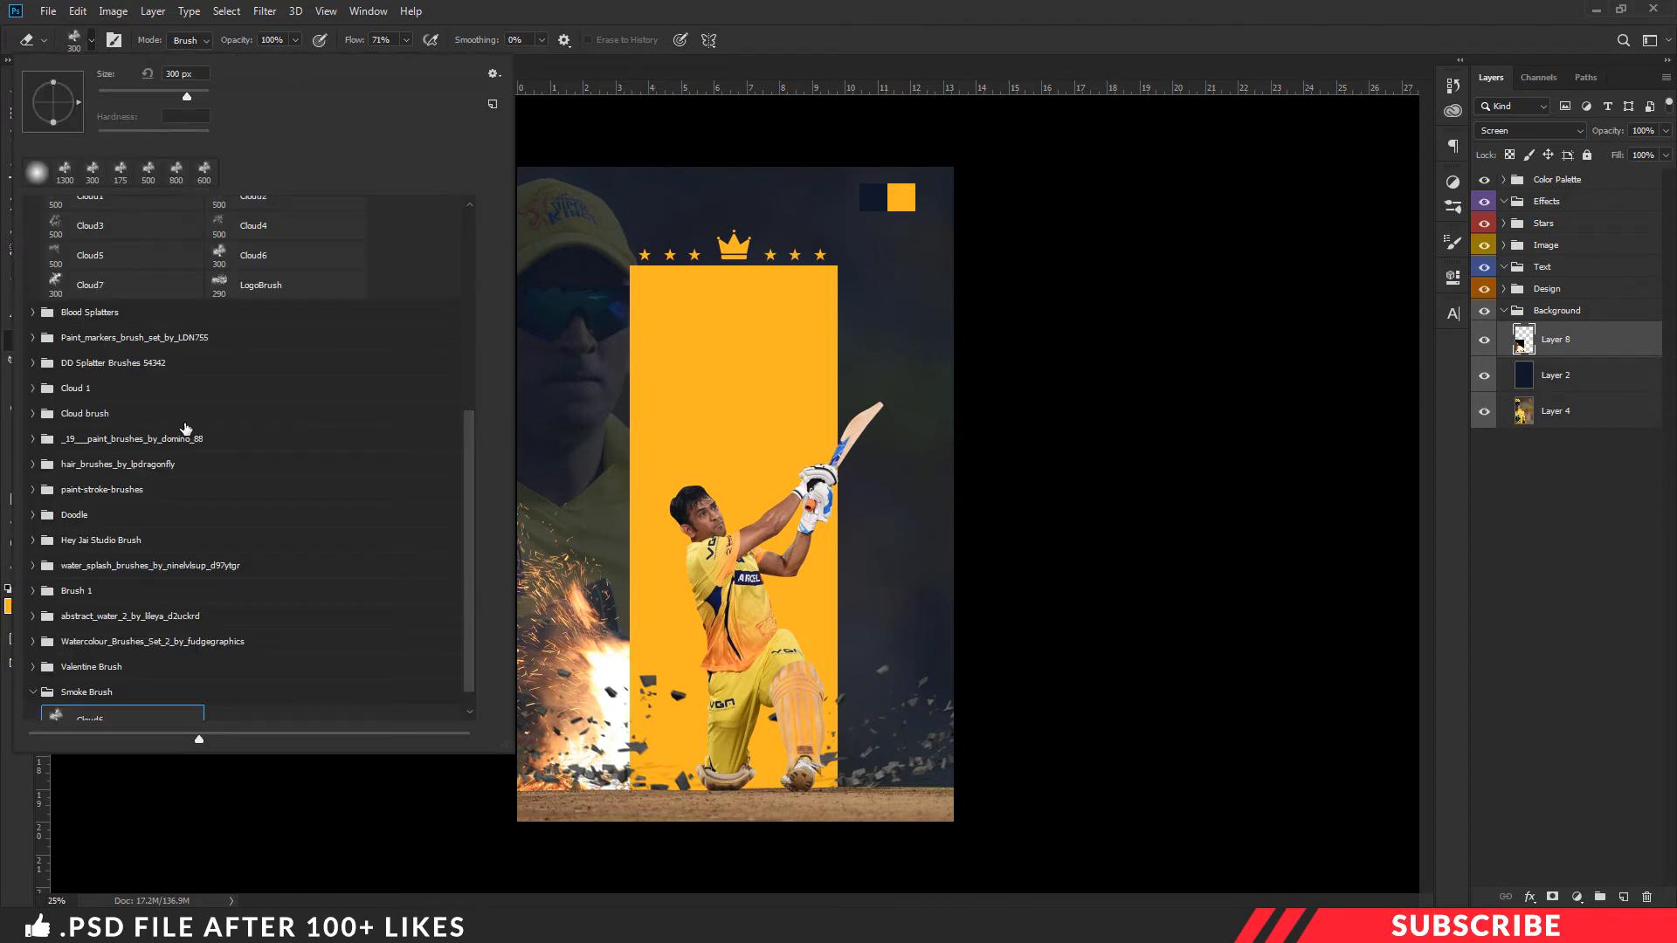
{"action": "left_click", "coordinate": [84, 337]}
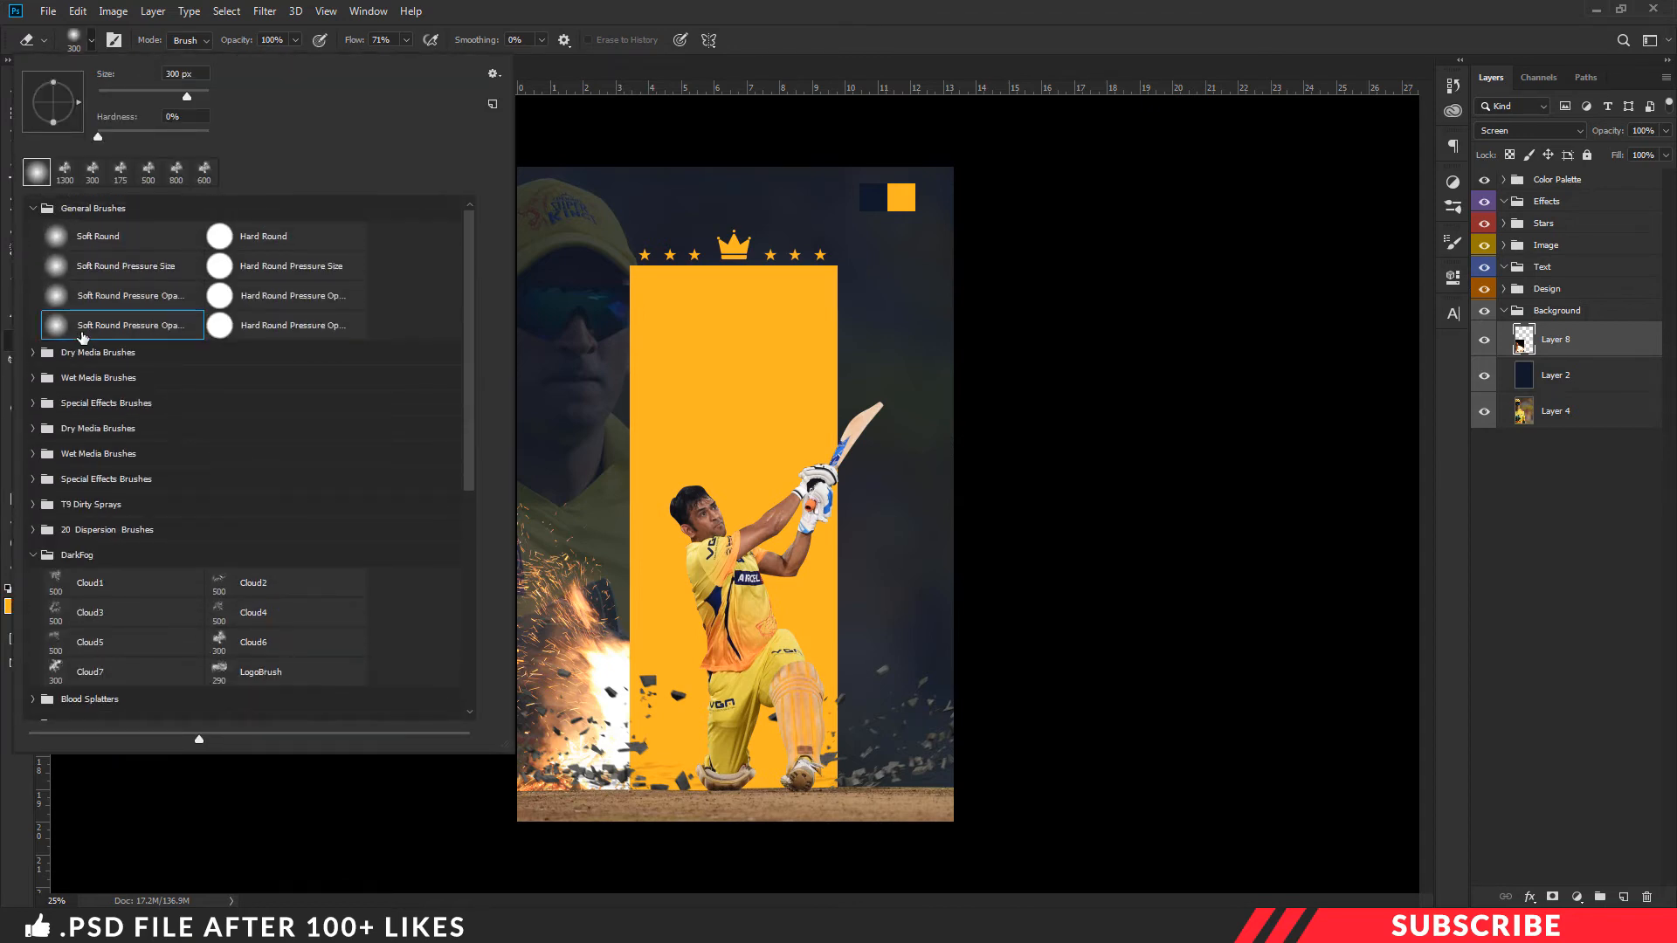
{"action": "left_click", "coordinate": [820, 17]}
{"action": "mouse_move", "coordinate": [511, 503]}
{"action": "left_mouse_down"}
{"action": "mouse_move", "coordinate": [615, 497]}
{"action": "mouse_move", "coordinate": [504, 490]}
{"action": "mouse_move", "coordinate": [634, 506]}
{"action": "mouse_move", "coordinate": [473, 486]}
{"action": "left_mouse_up"}
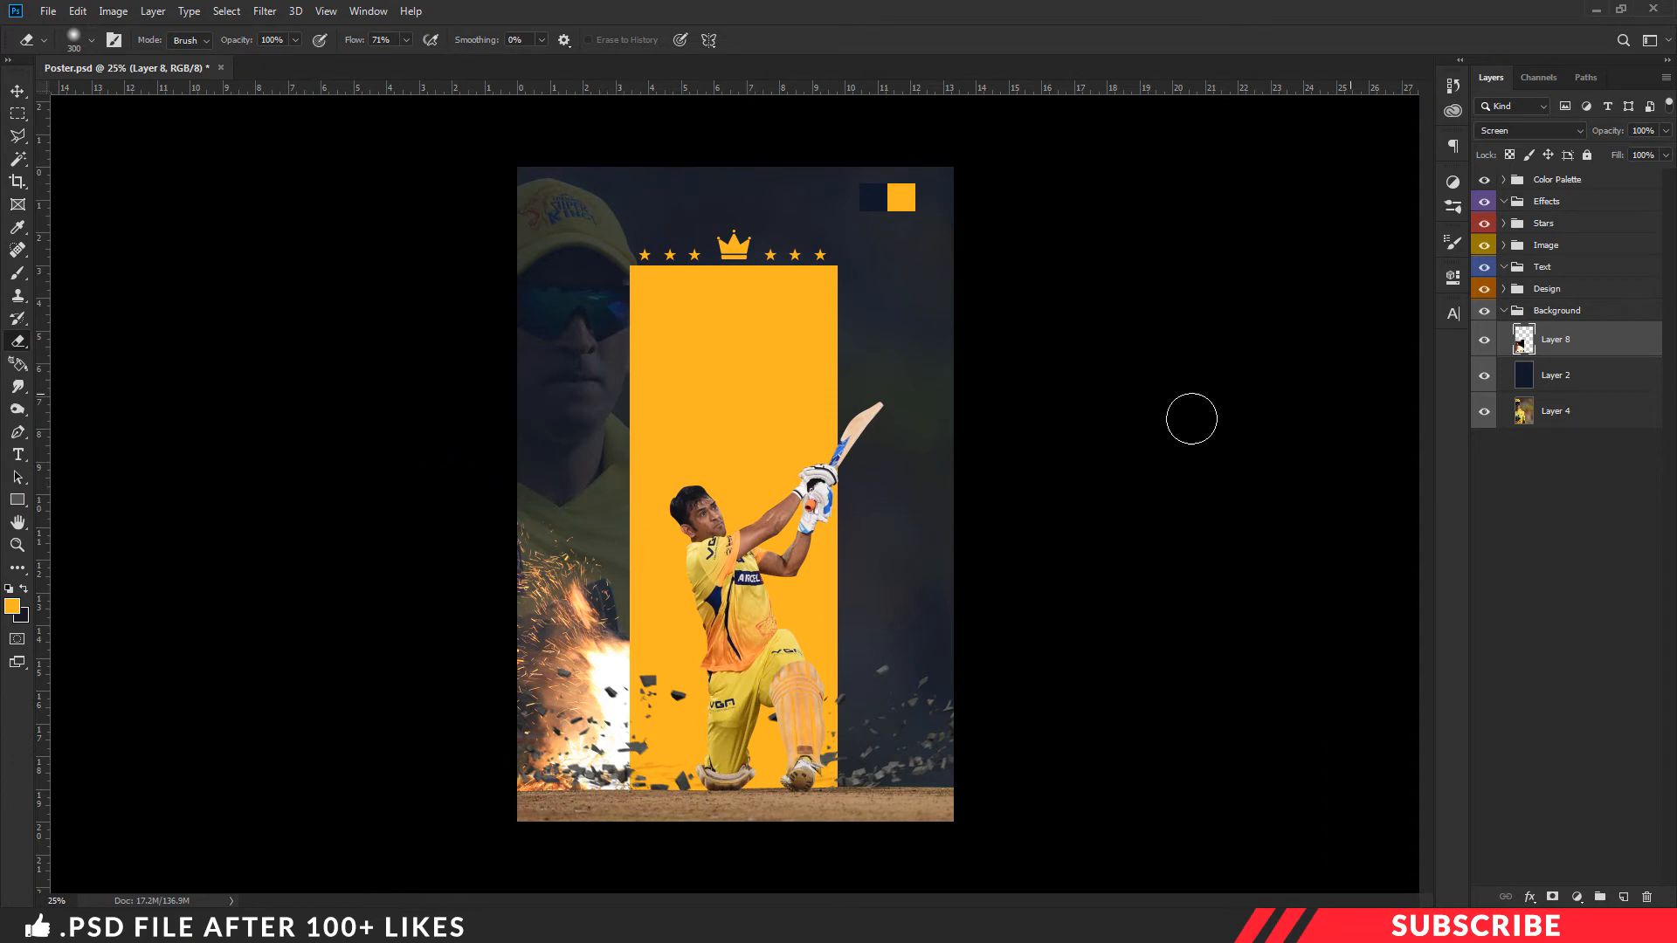
{"action": "key", "text": "v"}
{"action": "left_click", "coordinate": [1484, 342]}
{"action": "left_click", "coordinate": [1483, 342]}
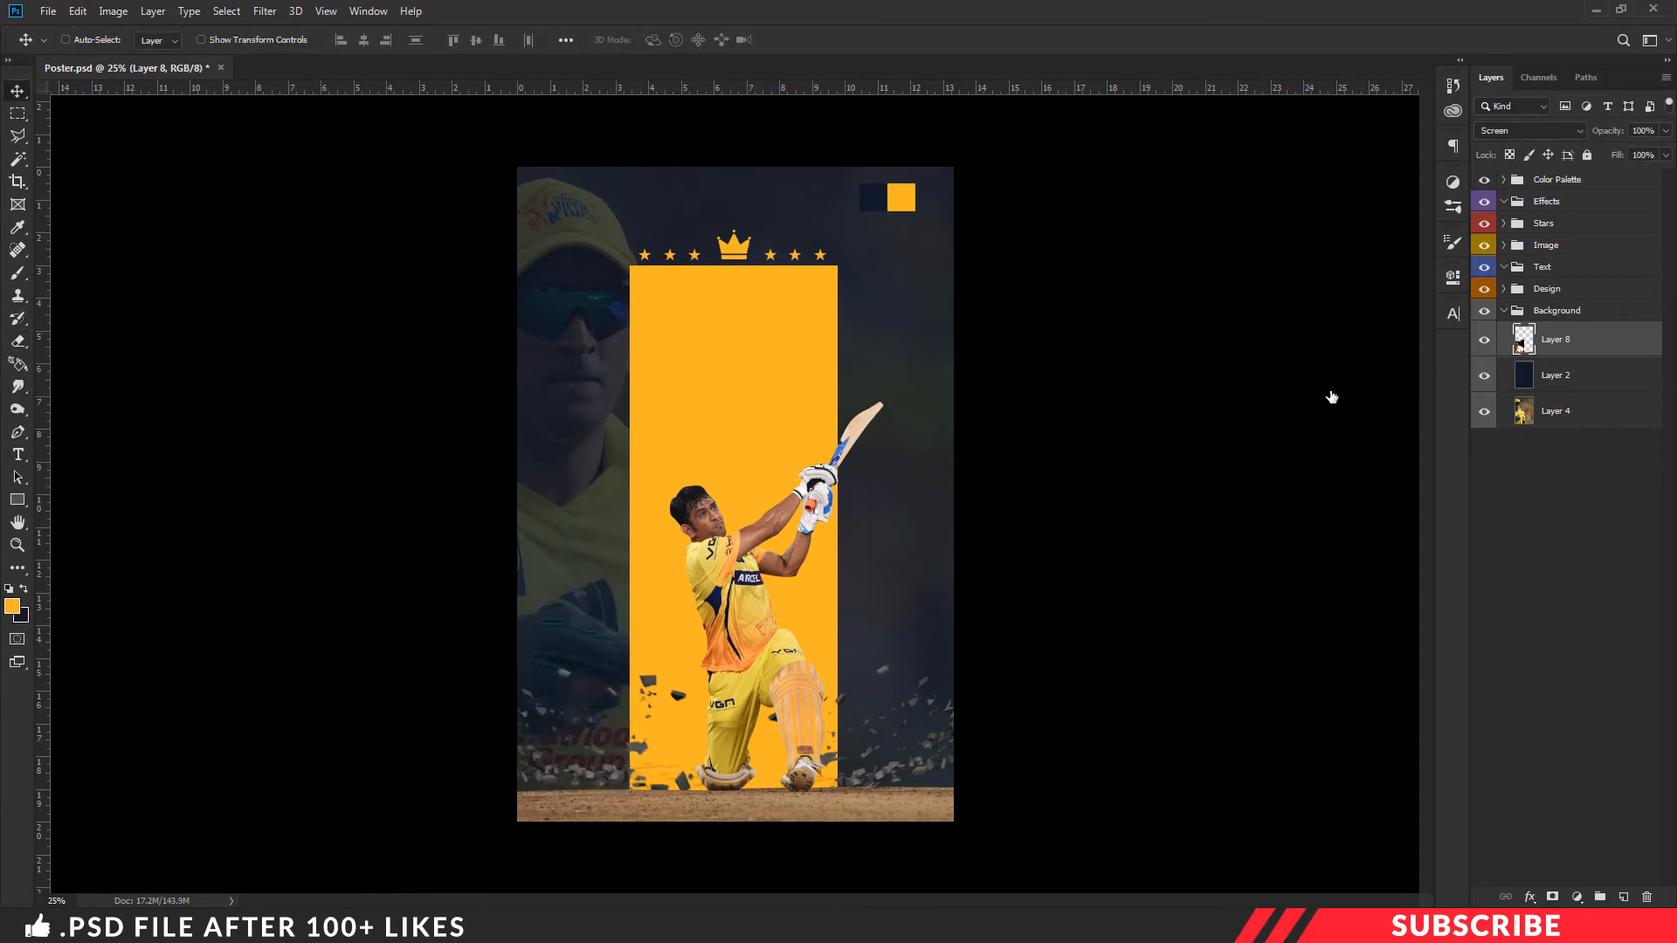
- Duplicate the fire layer, flip the copy horizontally, and move it toward the right side of the orange rectangle
{"action": "key", "text": "ctrl+j"}
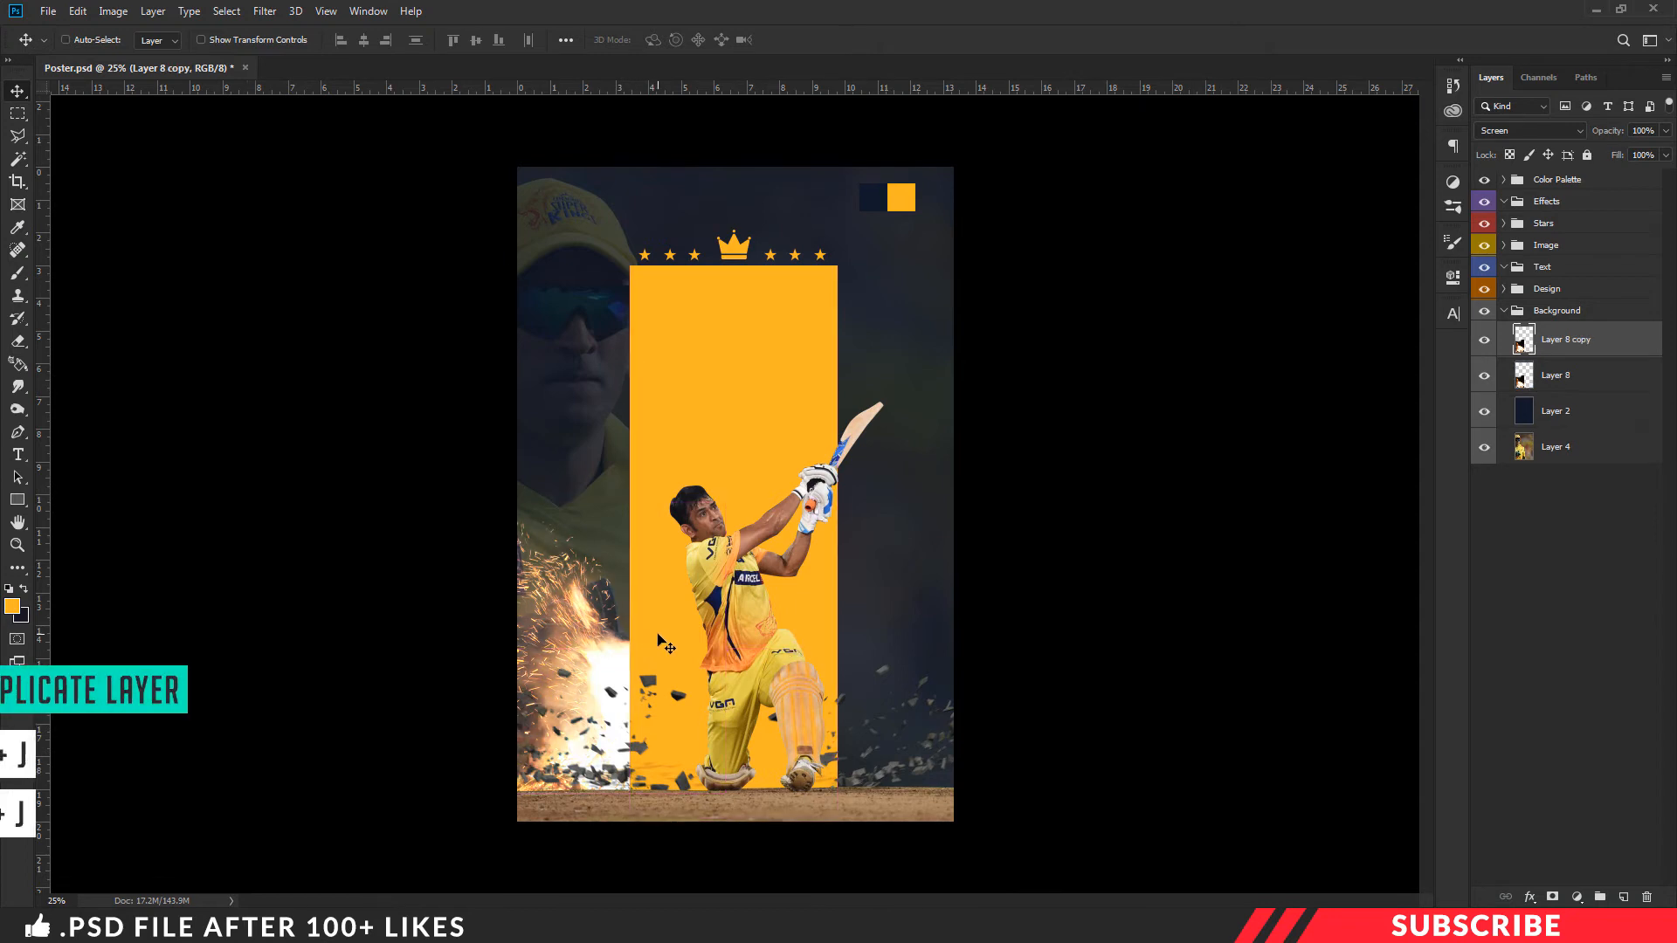
{"action": "key", "text": "ctrl+t"}
{"action": "right_click", "coordinate": [631, 581]}
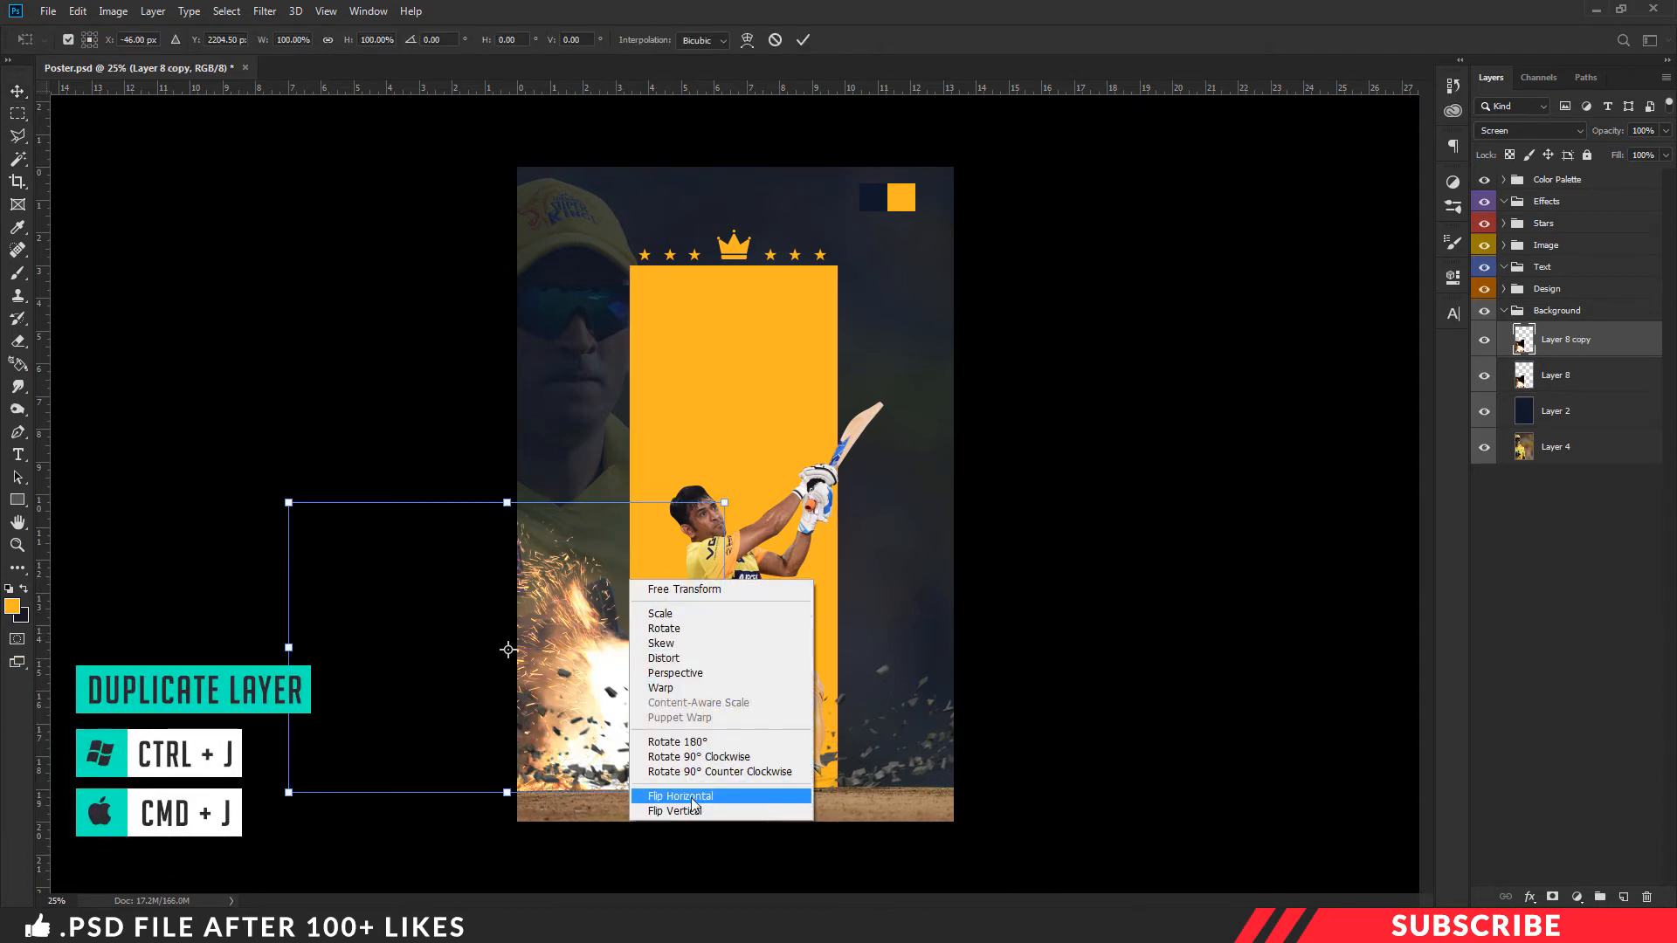
{"action": "left_click", "coordinate": [723, 797]}
{"action": "left_click_drag", "start_coordinate": [646, 703], "coordinate": [1000, 695]}
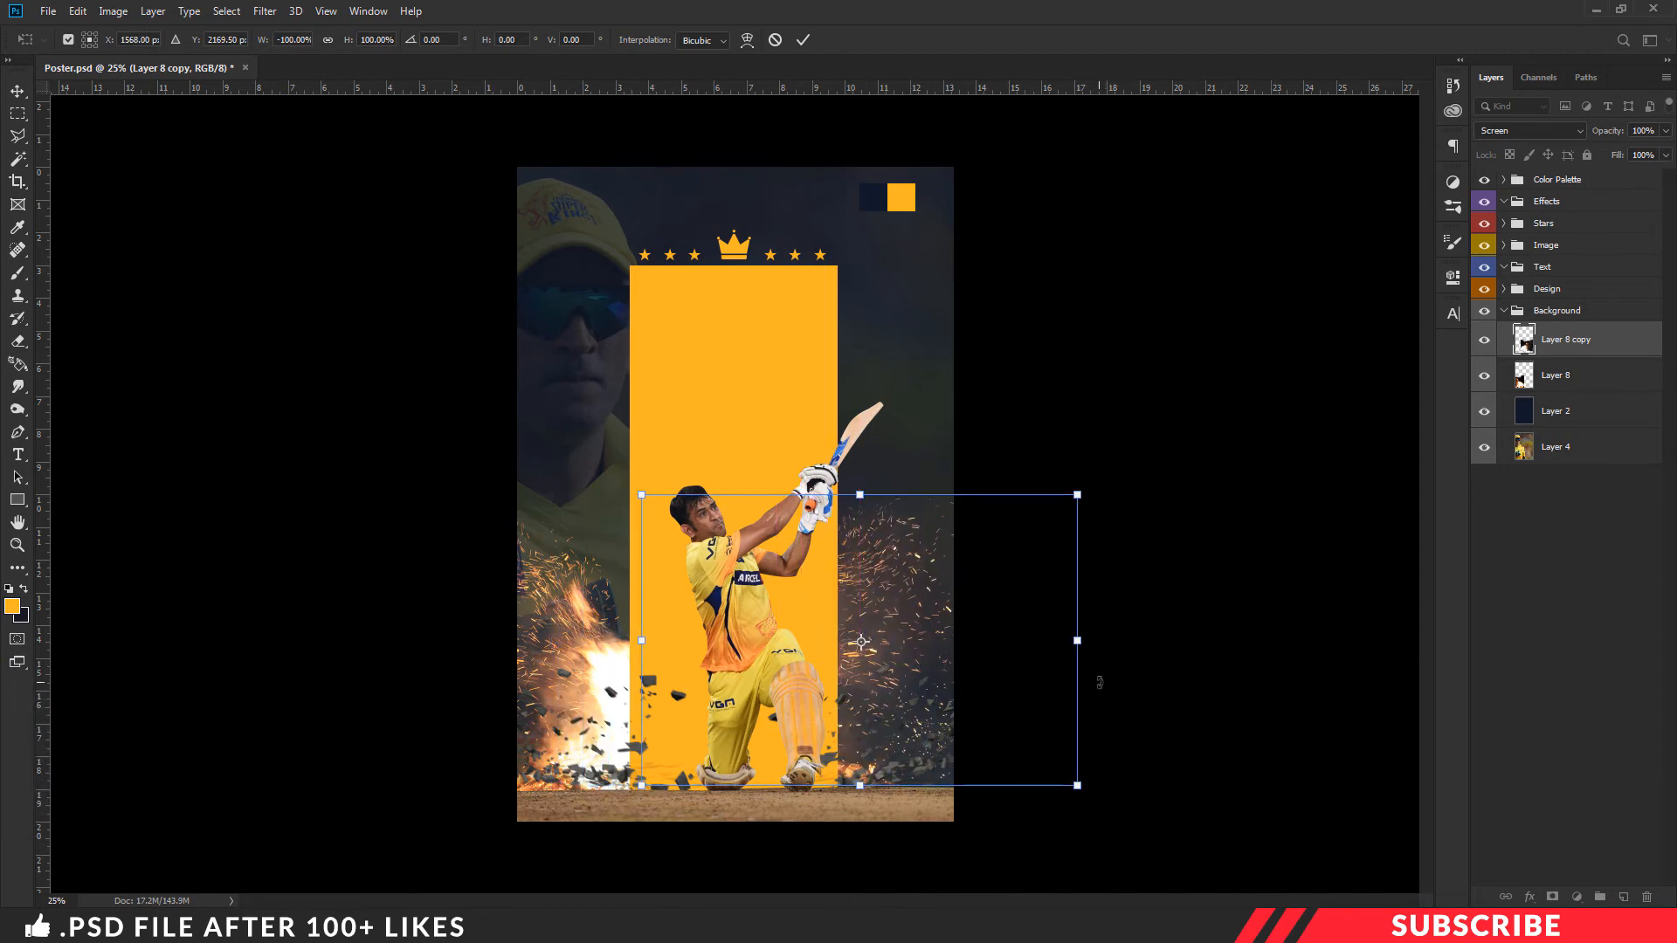
- Rotate the flipped fire copy to about -27°, align it with the ground line right of the batsman, and commit the transform
{"action": "left_click_drag", "start_coordinate": [1099, 682], "coordinate": [1096, 642]}
{"action": "left_click_drag", "start_coordinate": [888, 643], "coordinate": [1003, 640]}
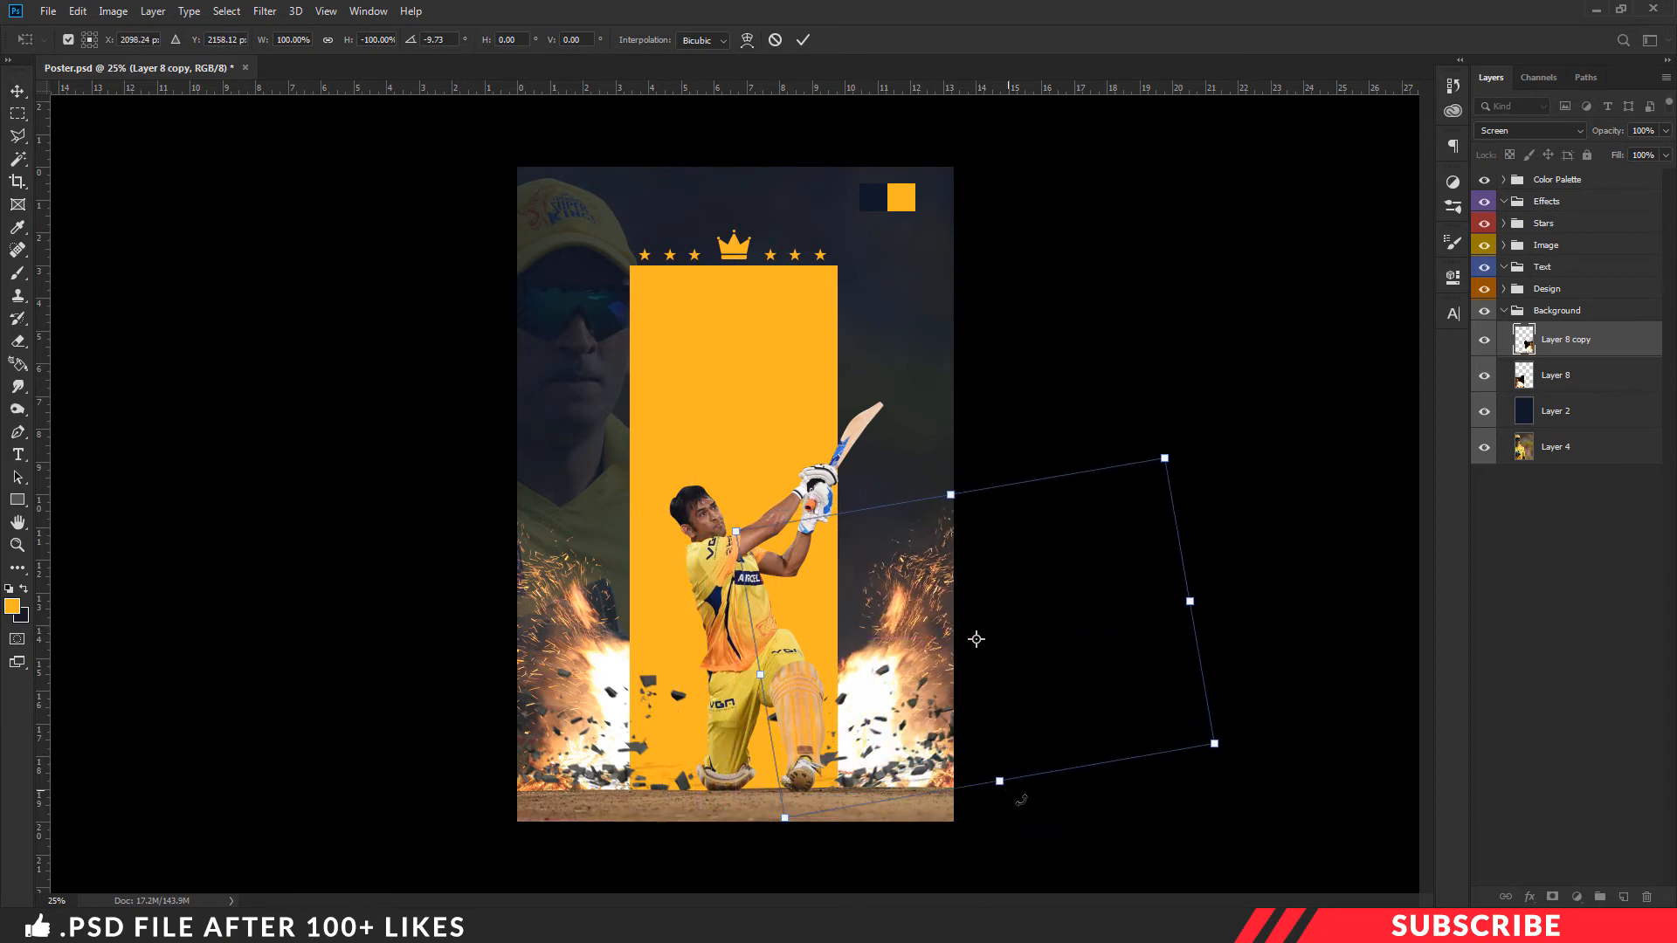
{"action": "left_click_drag", "start_coordinate": [1061, 796], "coordinate": [1077, 775]}
{"action": "left_click_drag", "start_coordinate": [944, 655], "coordinate": [927, 644]}
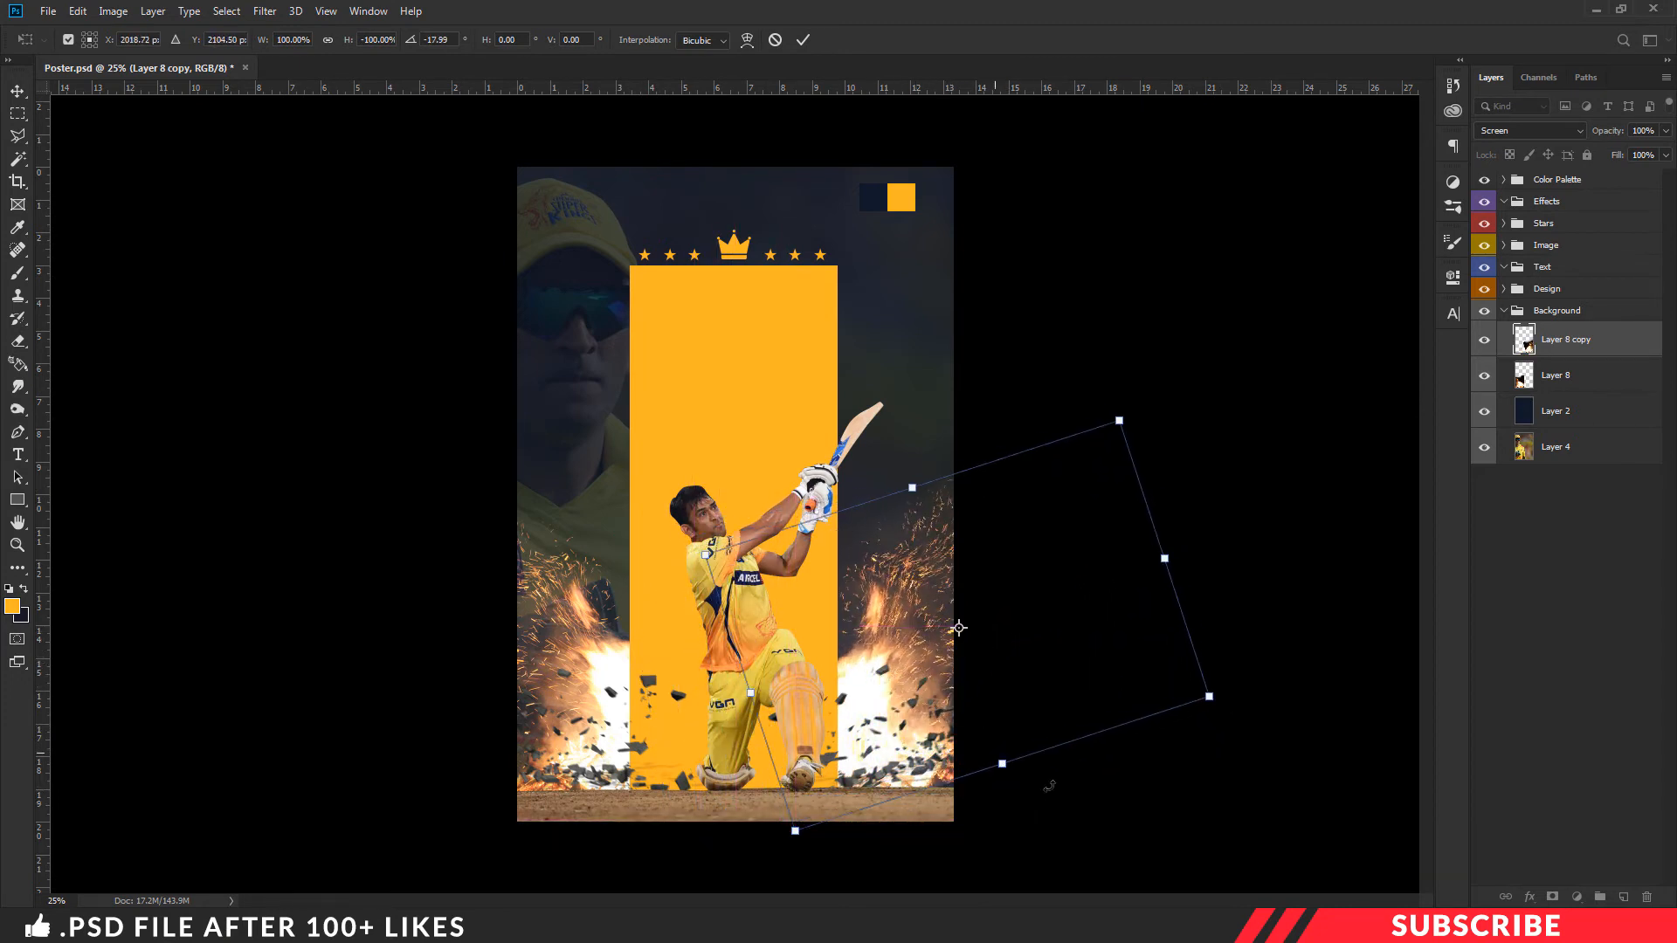
{"action": "left_click_drag", "start_coordinate": [1067, 779], "coordinate": [1069, 753]}
{"action": "left_click_drag", "start_coordinate": [926, 680], "coordinate": [912, 683]}
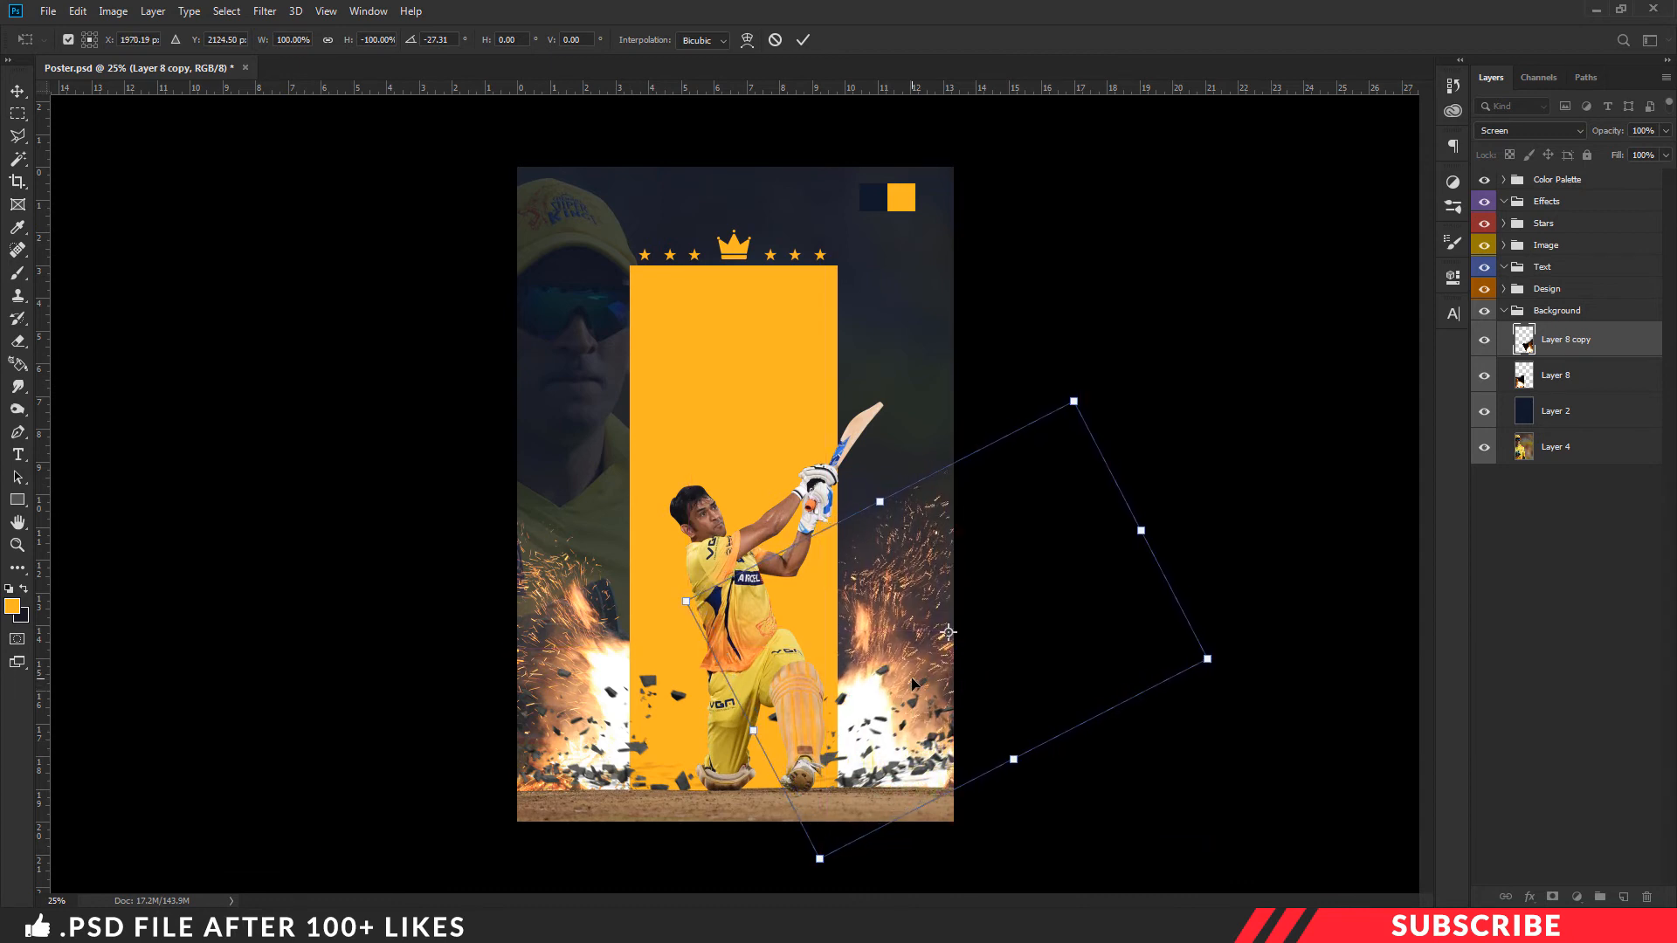
{"action": "key", "text": "Return"}
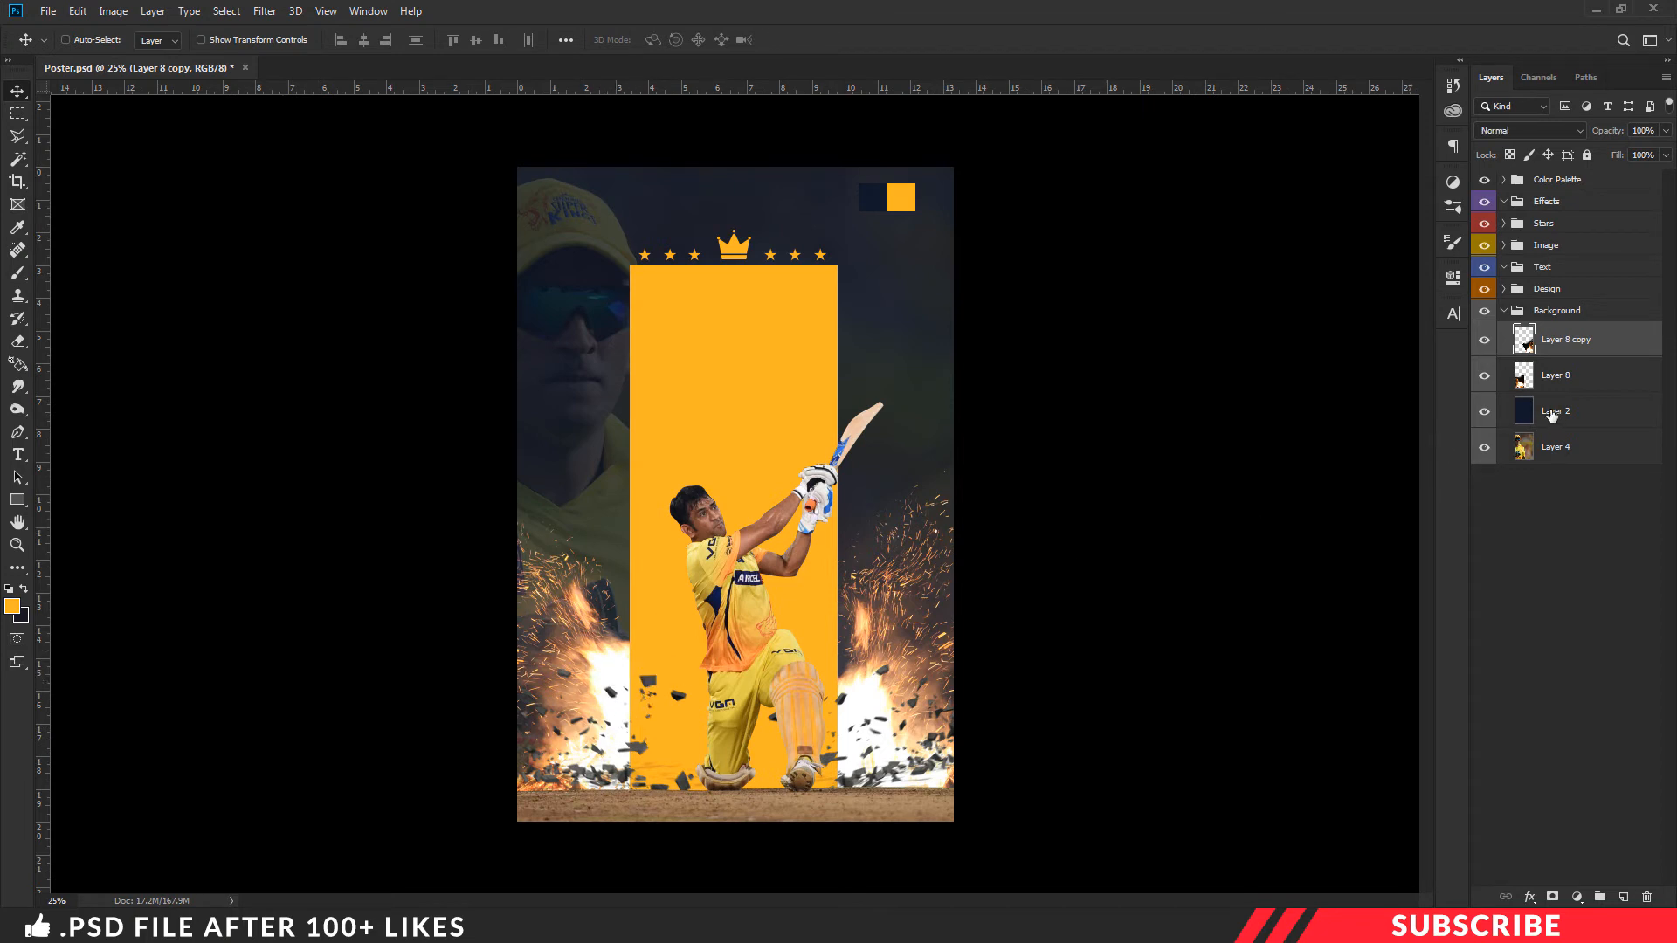
- Select Layer 2 in the Background group and check the Smoke Brush file in the Project File folder
{"action": "left_click", "coordinate": [1552, 412]}
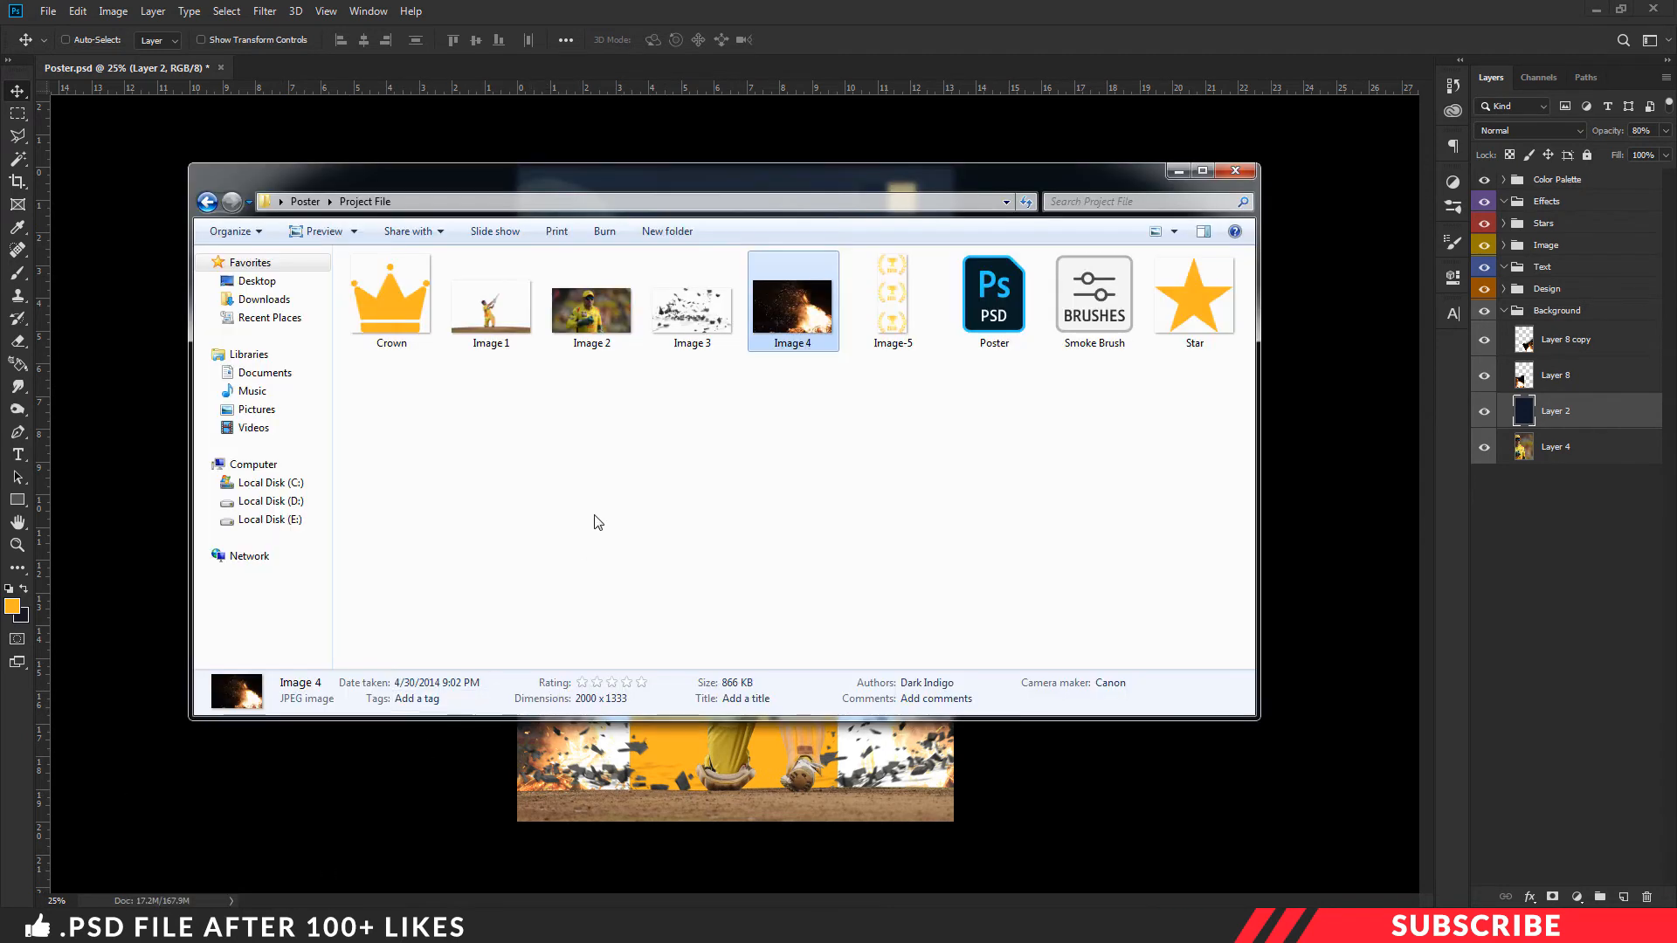
{"action": "left_click", "coordinate": [805, 424]}
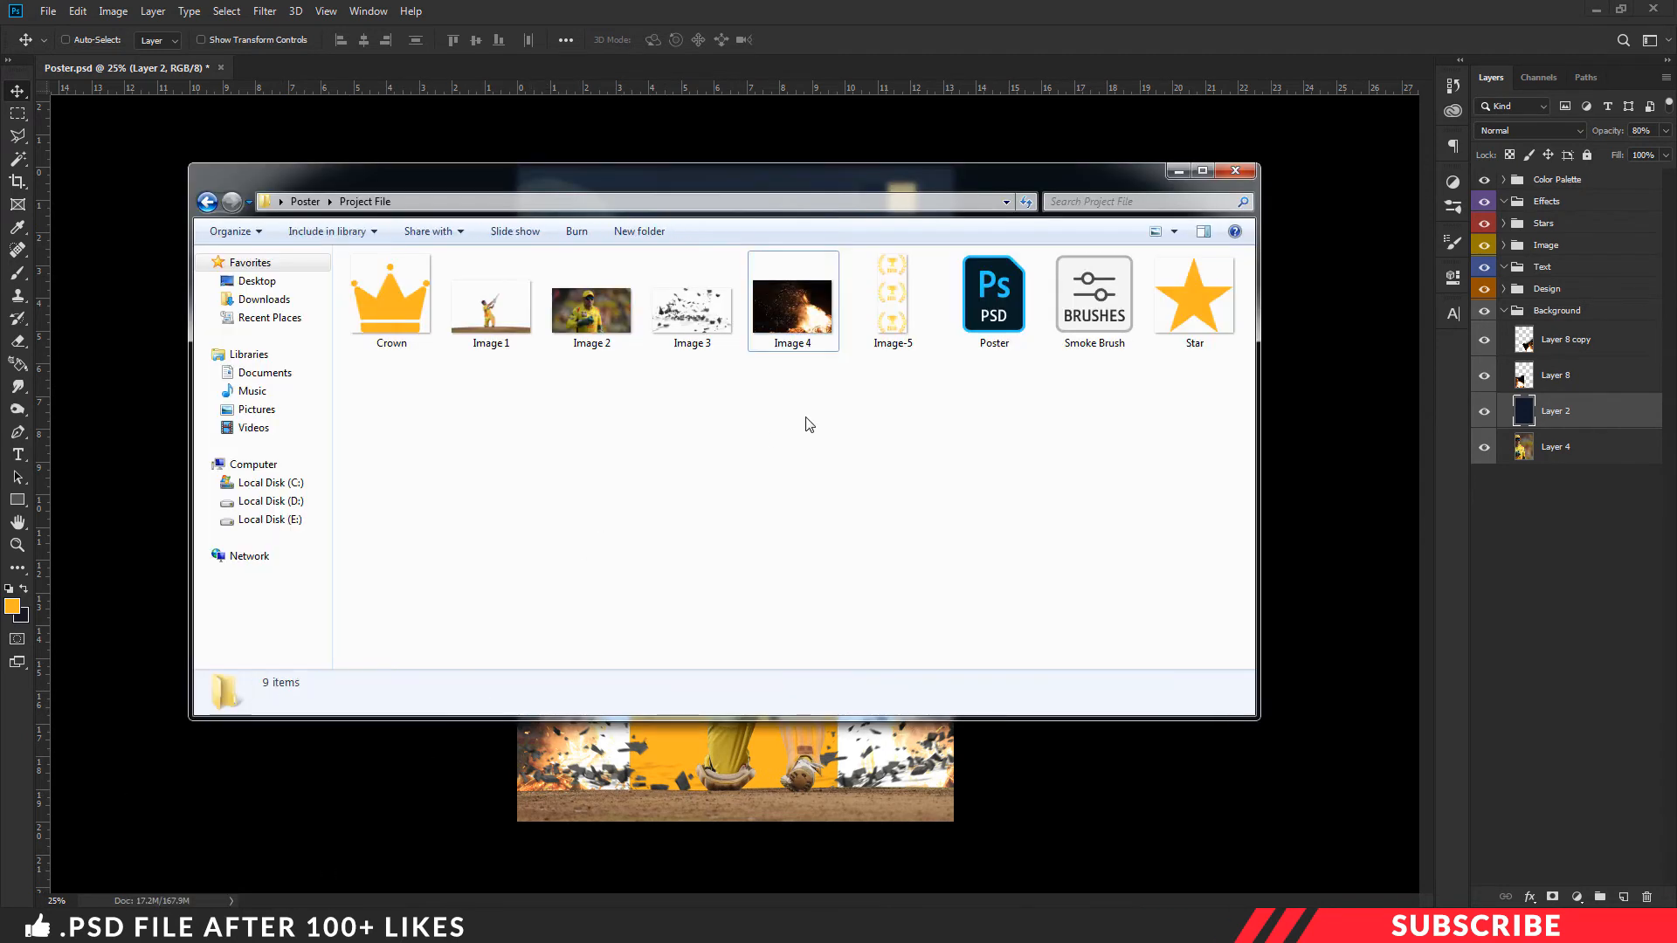
{"action": "left_click", "coordinate": [1087, 311]}
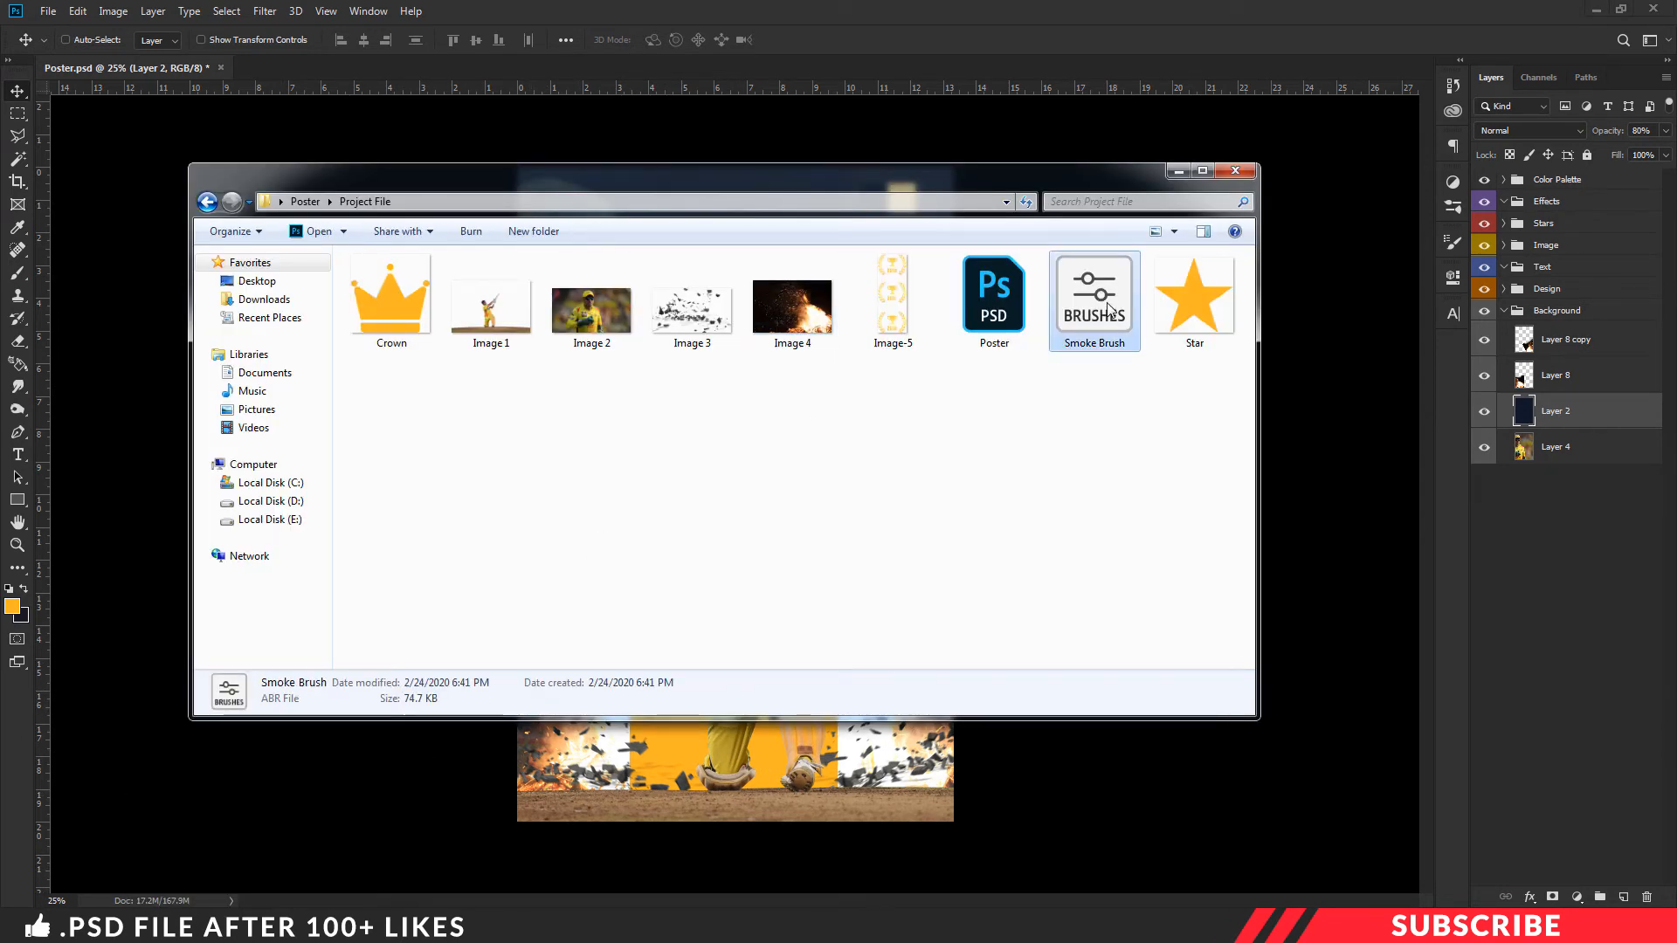
{"action": "left_click", "coordinate": [1176, 173]}
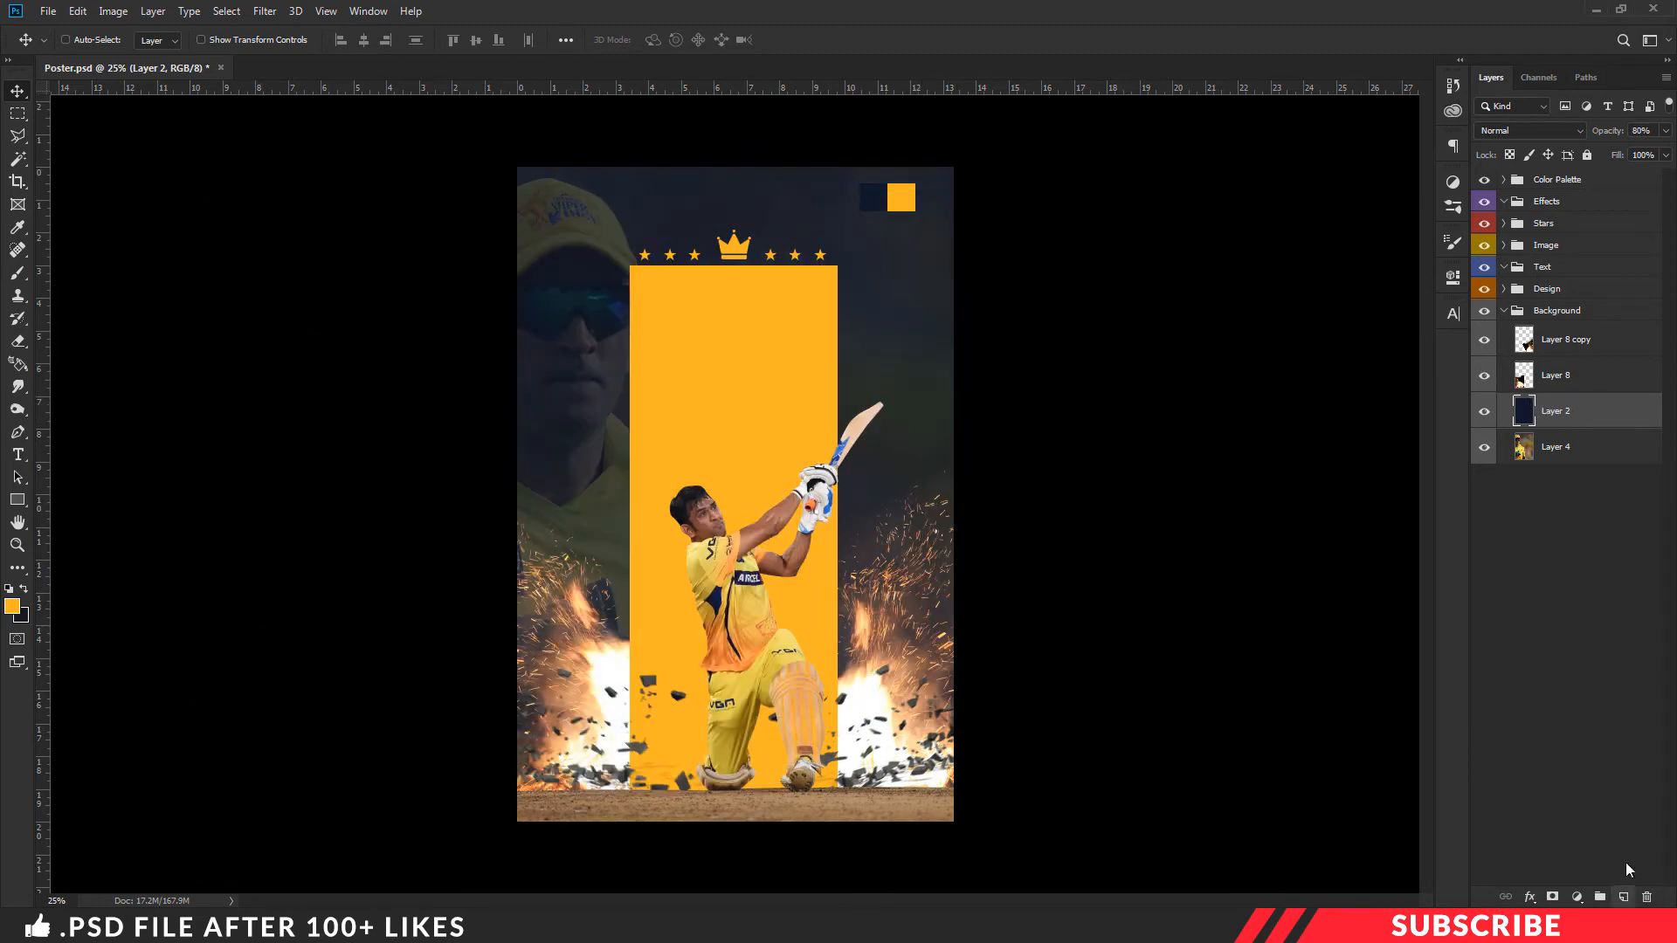
- Add a new layer directly above Layer 2 and set the foreground colour to black (000000)
{"action": "left_click", "coordinate": [1622, 897]}
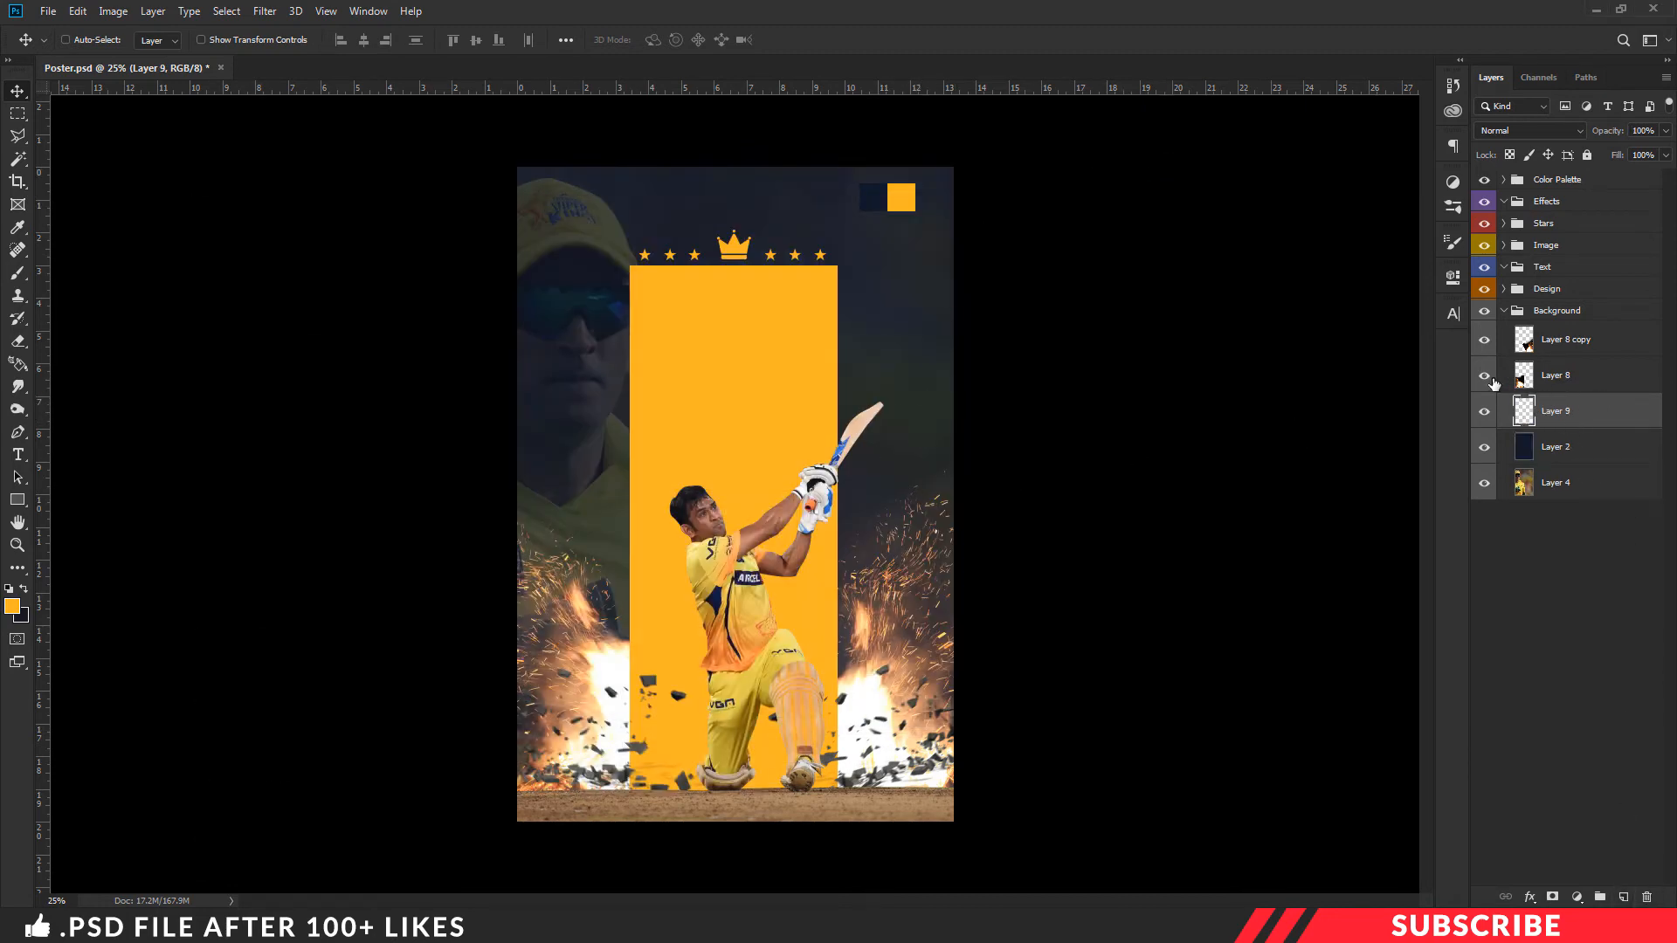
{"action": "left_click", "coordinate": [11, 606]}
{"action": "type", "text": "000000"}
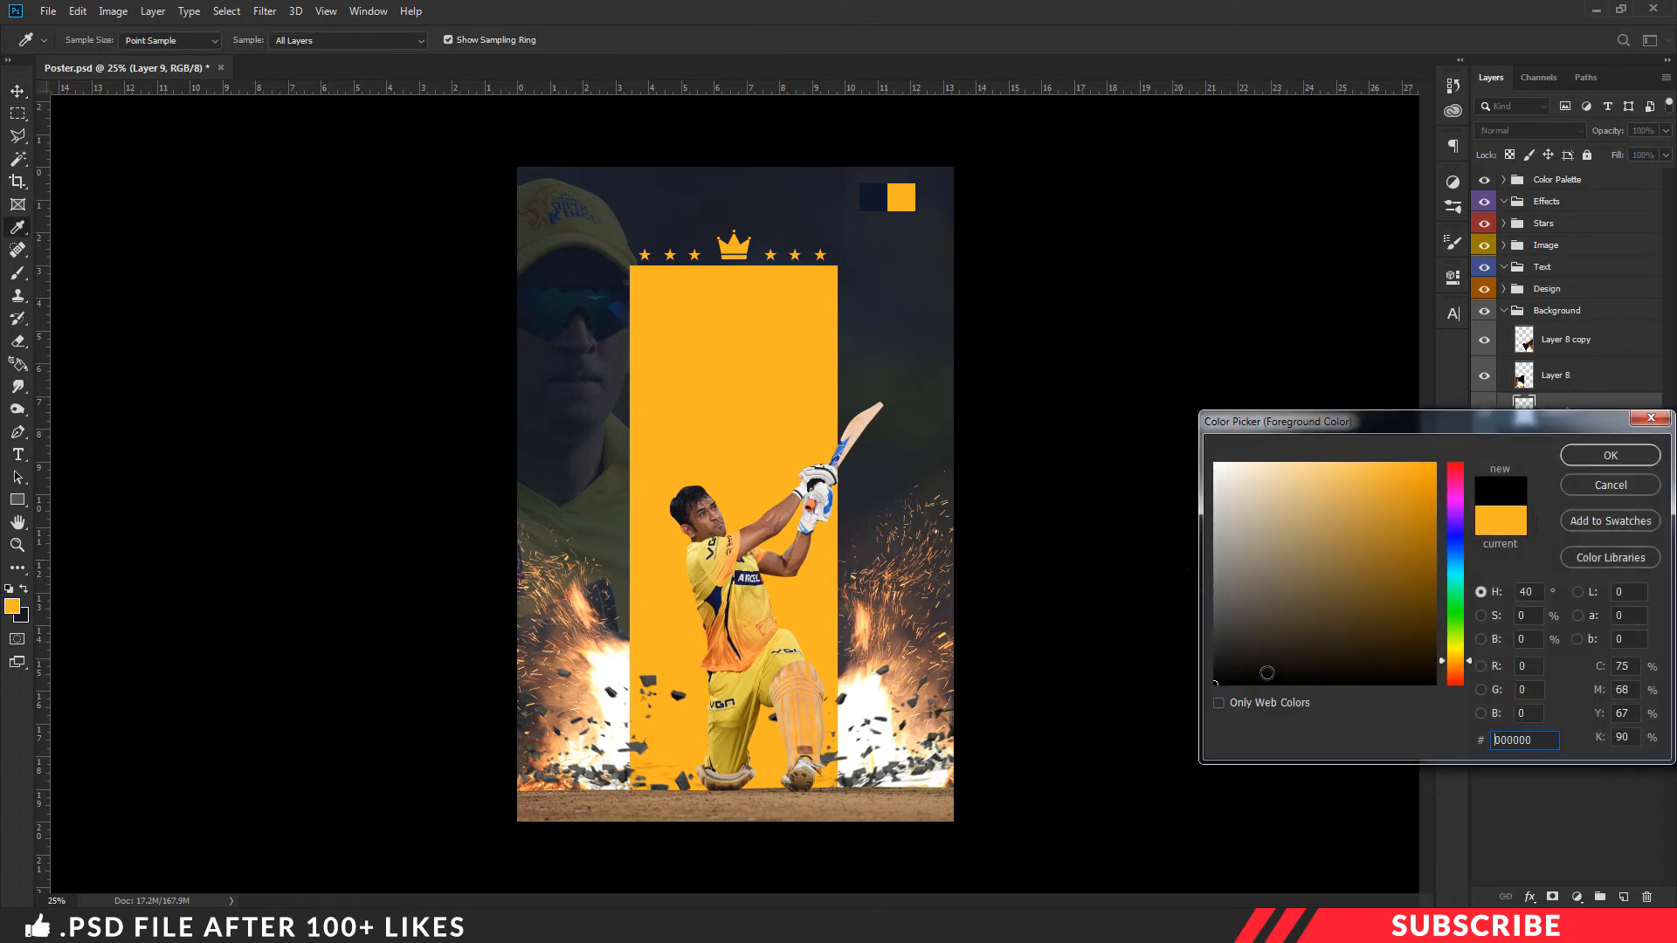
{"action": "left_click", "coordinate": [1608, 456]}
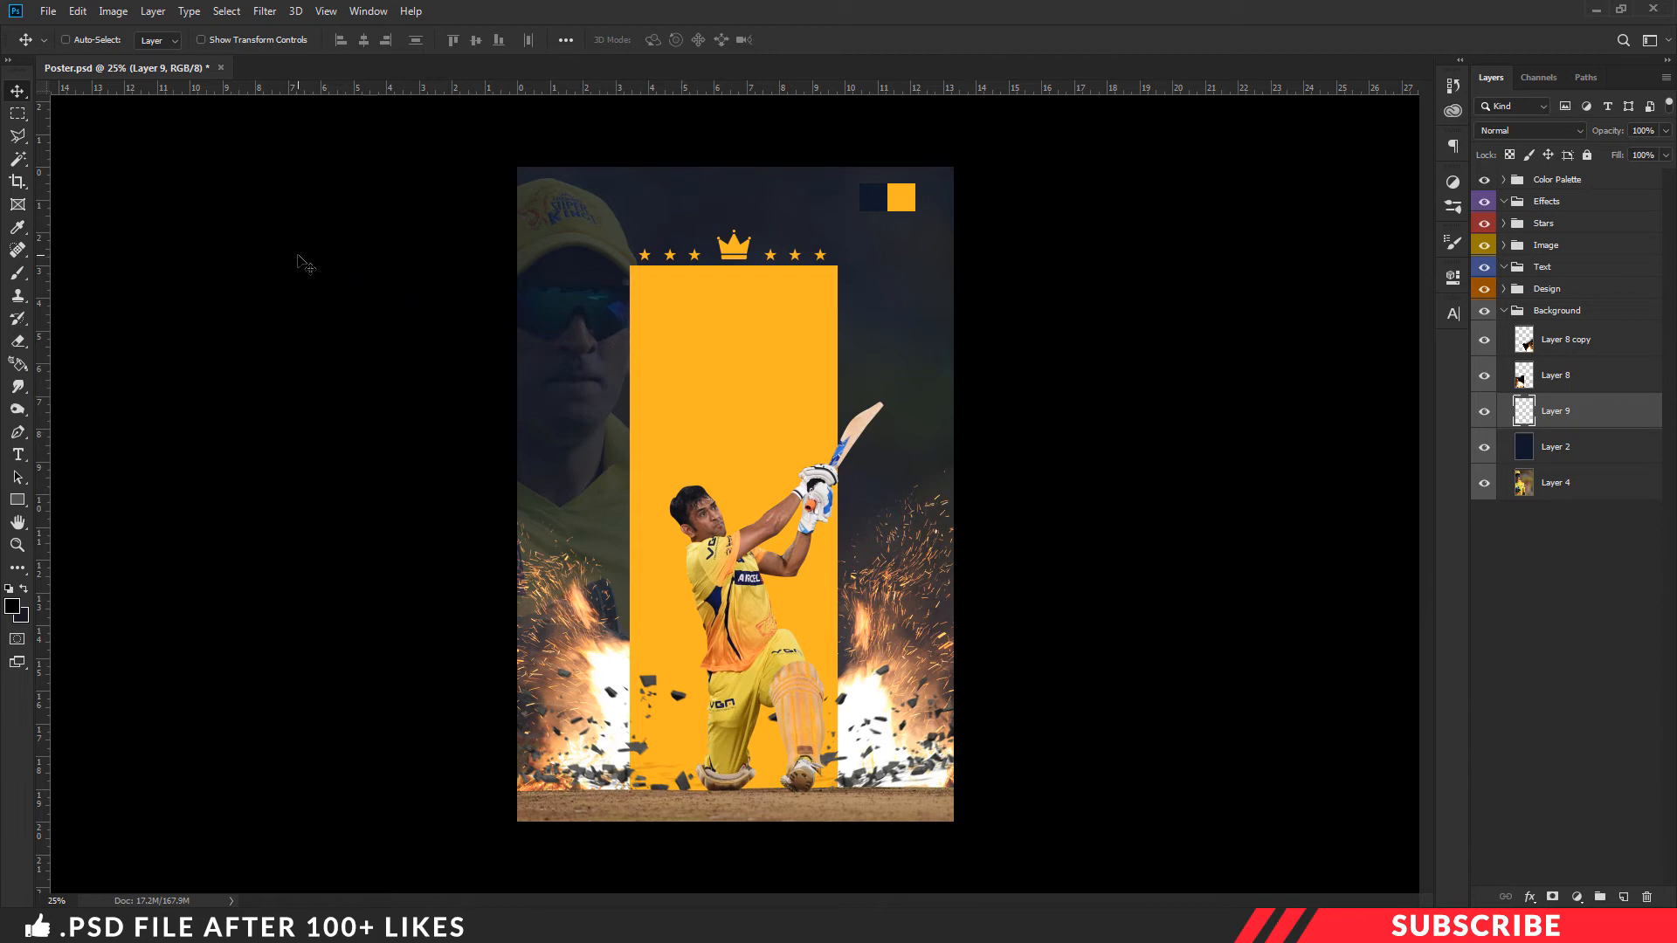
- Choose the Cloud6 brush from the Smoke Brush set and enlarge it to 1200 px
{"action": "key", "text": "b"}
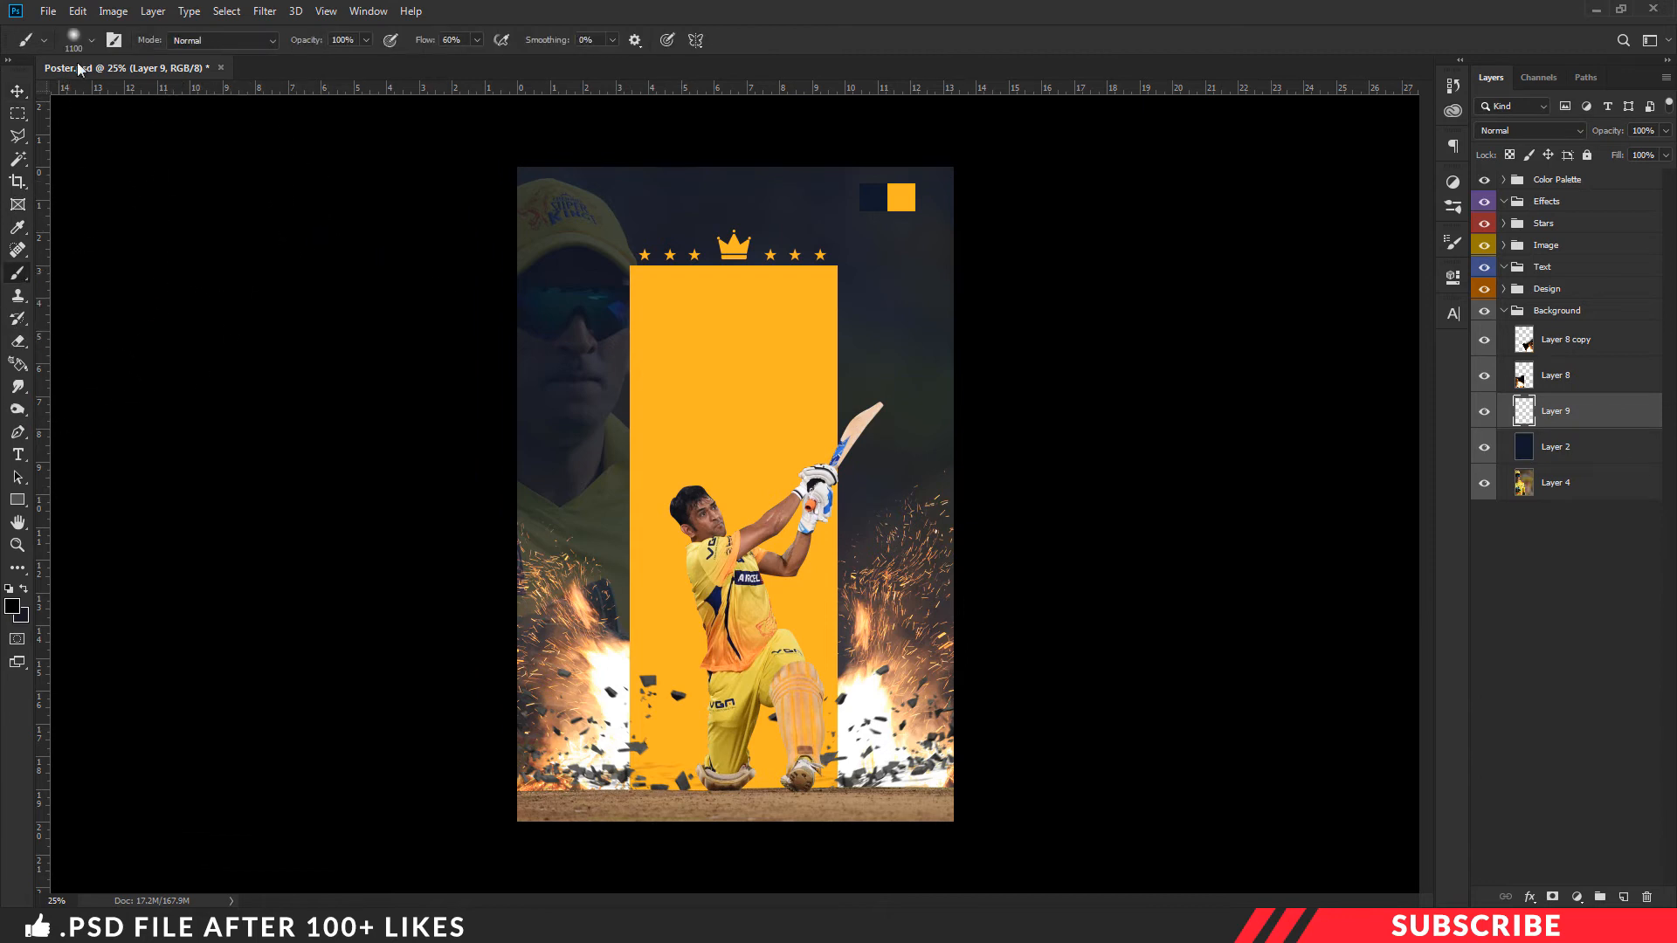
{"action": "left_click", "coordinate": [91, 40]}
{"action": "scroll", "coordinate": [232, 524], "scroll_direction": "down", "scroll_amount": 2}
{"action": "scroll", "coordinate": [232, 524], "scroll_direction": "down", "scroll_amount": 5}
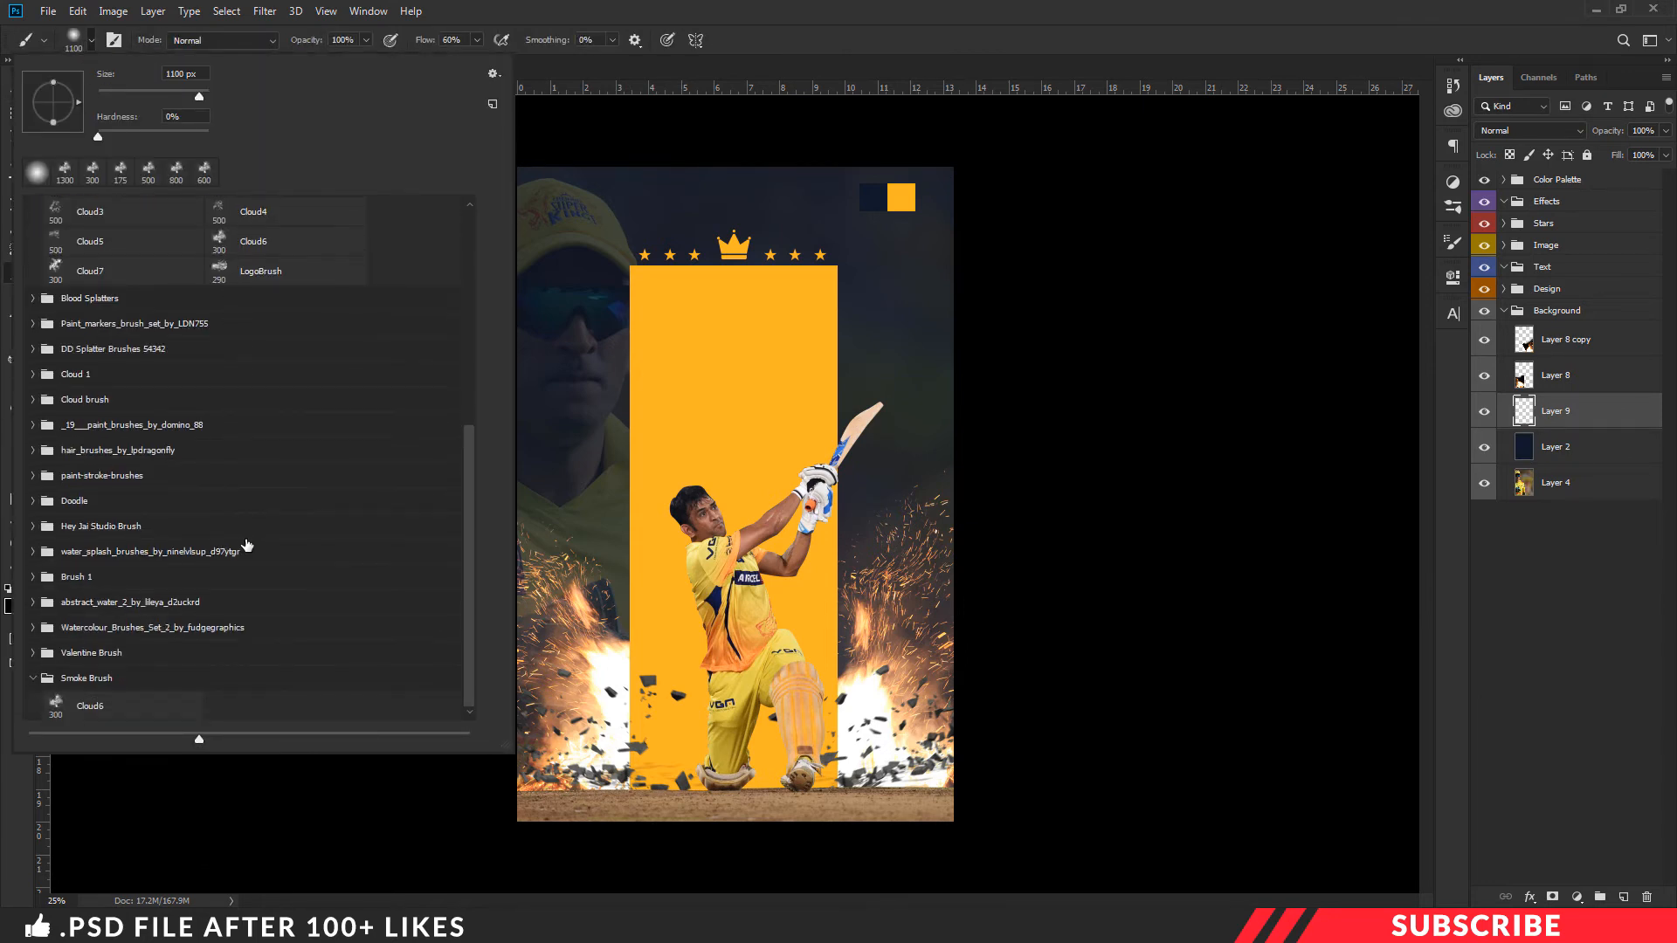
{"action": "left_click", "coordinate": [147, 707]}
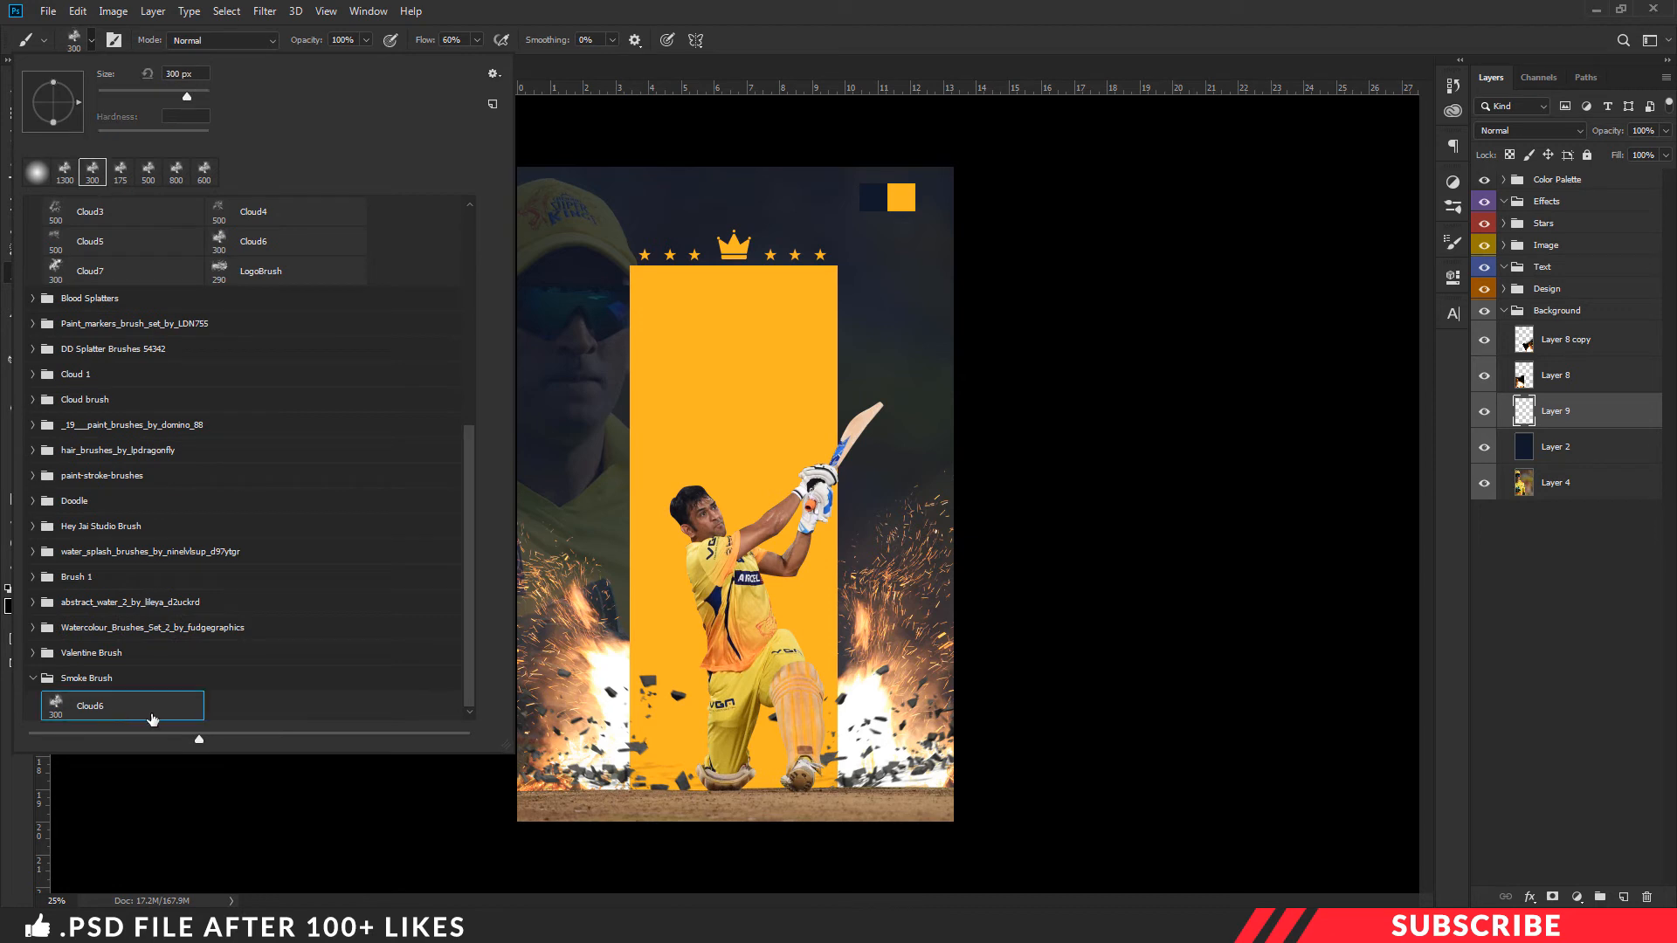
{"action": "left_click", "coordinate": [880, 39]}
{"action": "key", "text": "bracketright"}
{"action": "key", "text": "bracketright"}
{"action": "key", "text": "bracketright"}
{"action": "key", "text": "bracketright"}
{"action": "key", "text": "bracketright"}
{"action": "key", "text": "bracketright"}
{"action": "key", "text": "bracketright"}
{"action": "key", "text": "bracketright"}
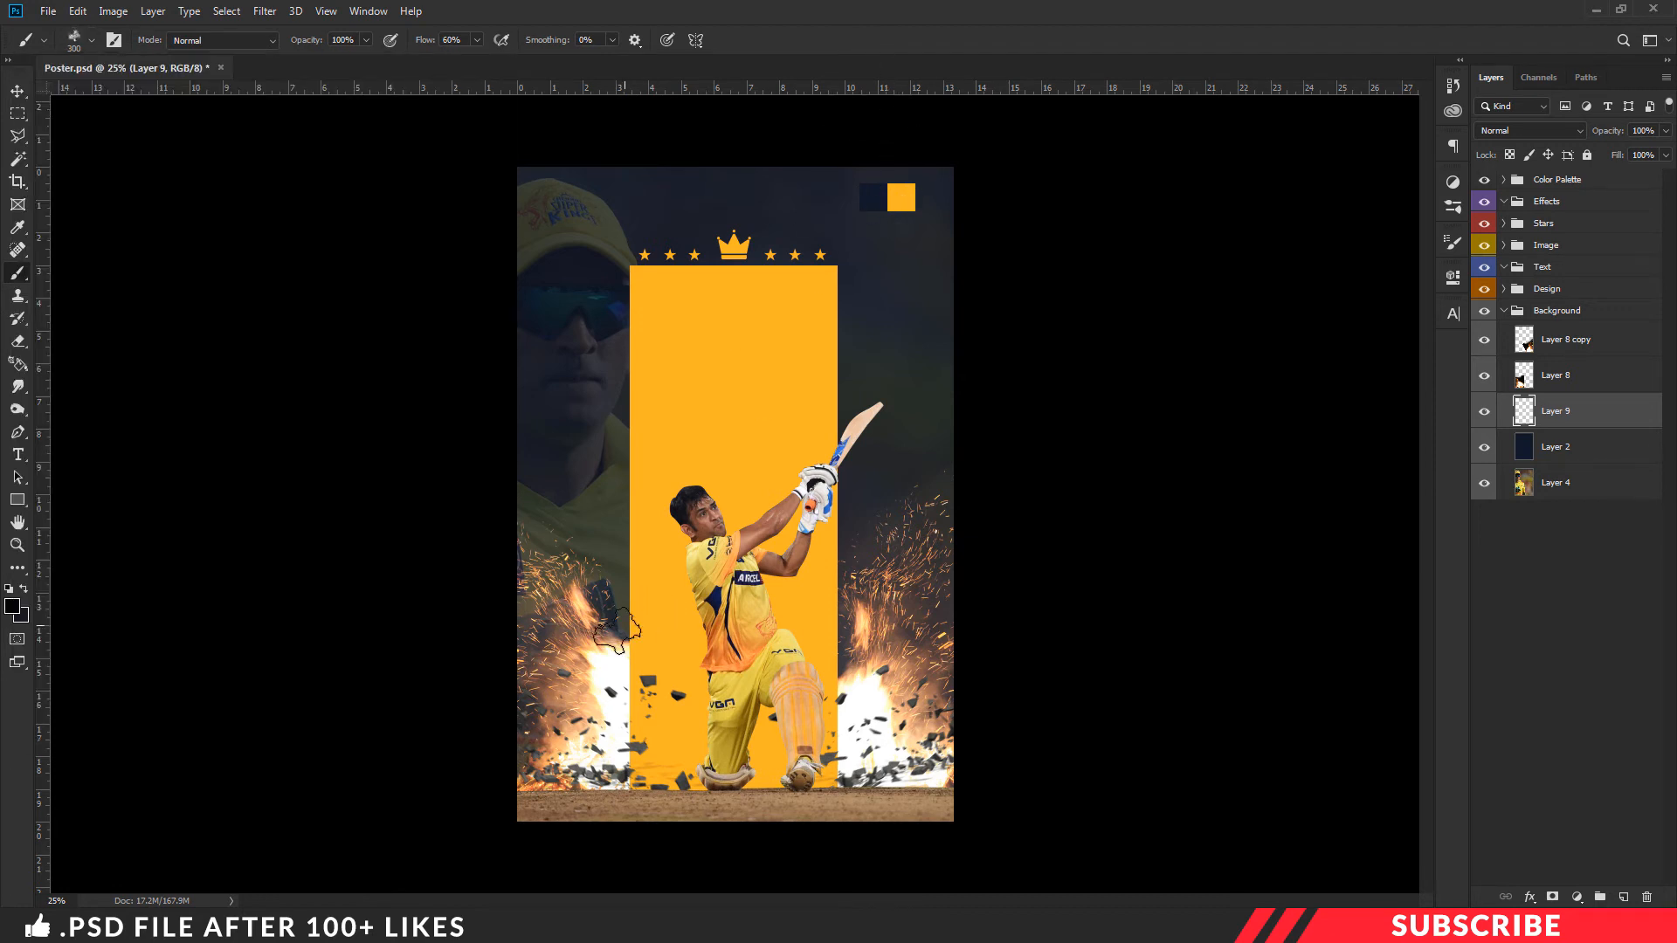
{"action": "key", "text": "bracketright"}
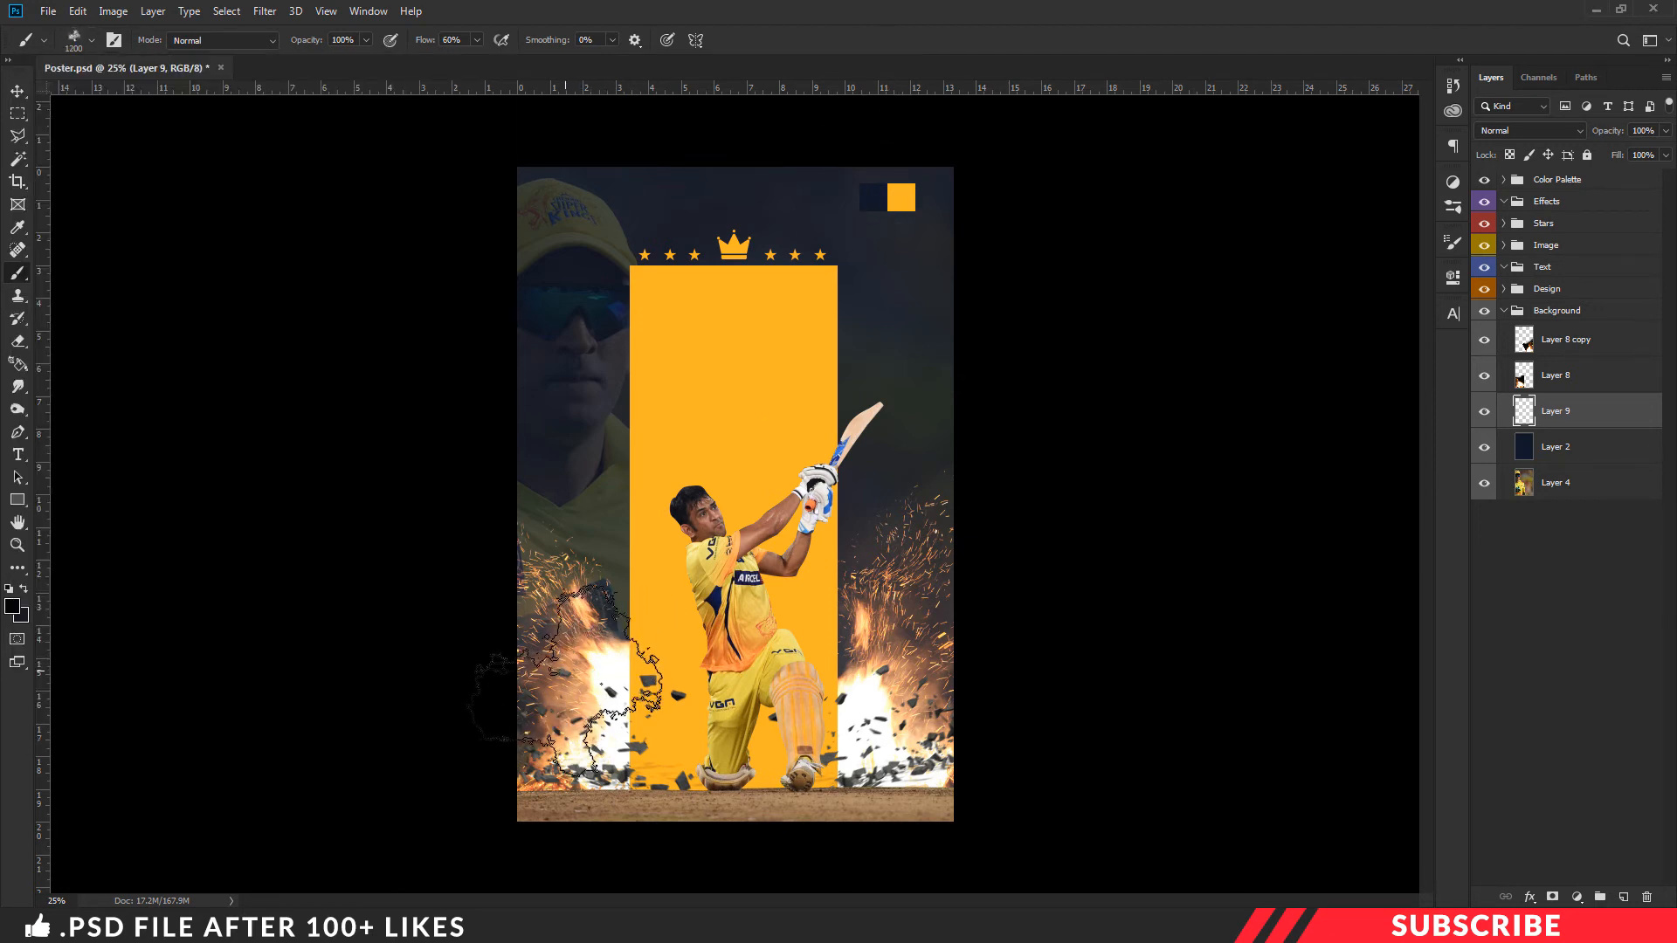
- Stamp black smoke behind the fire on both sides of the orange rectangle with a 1300 px brush, undoing one stray stamp
{"action": "left_click", "coordinate": [565, 670]}
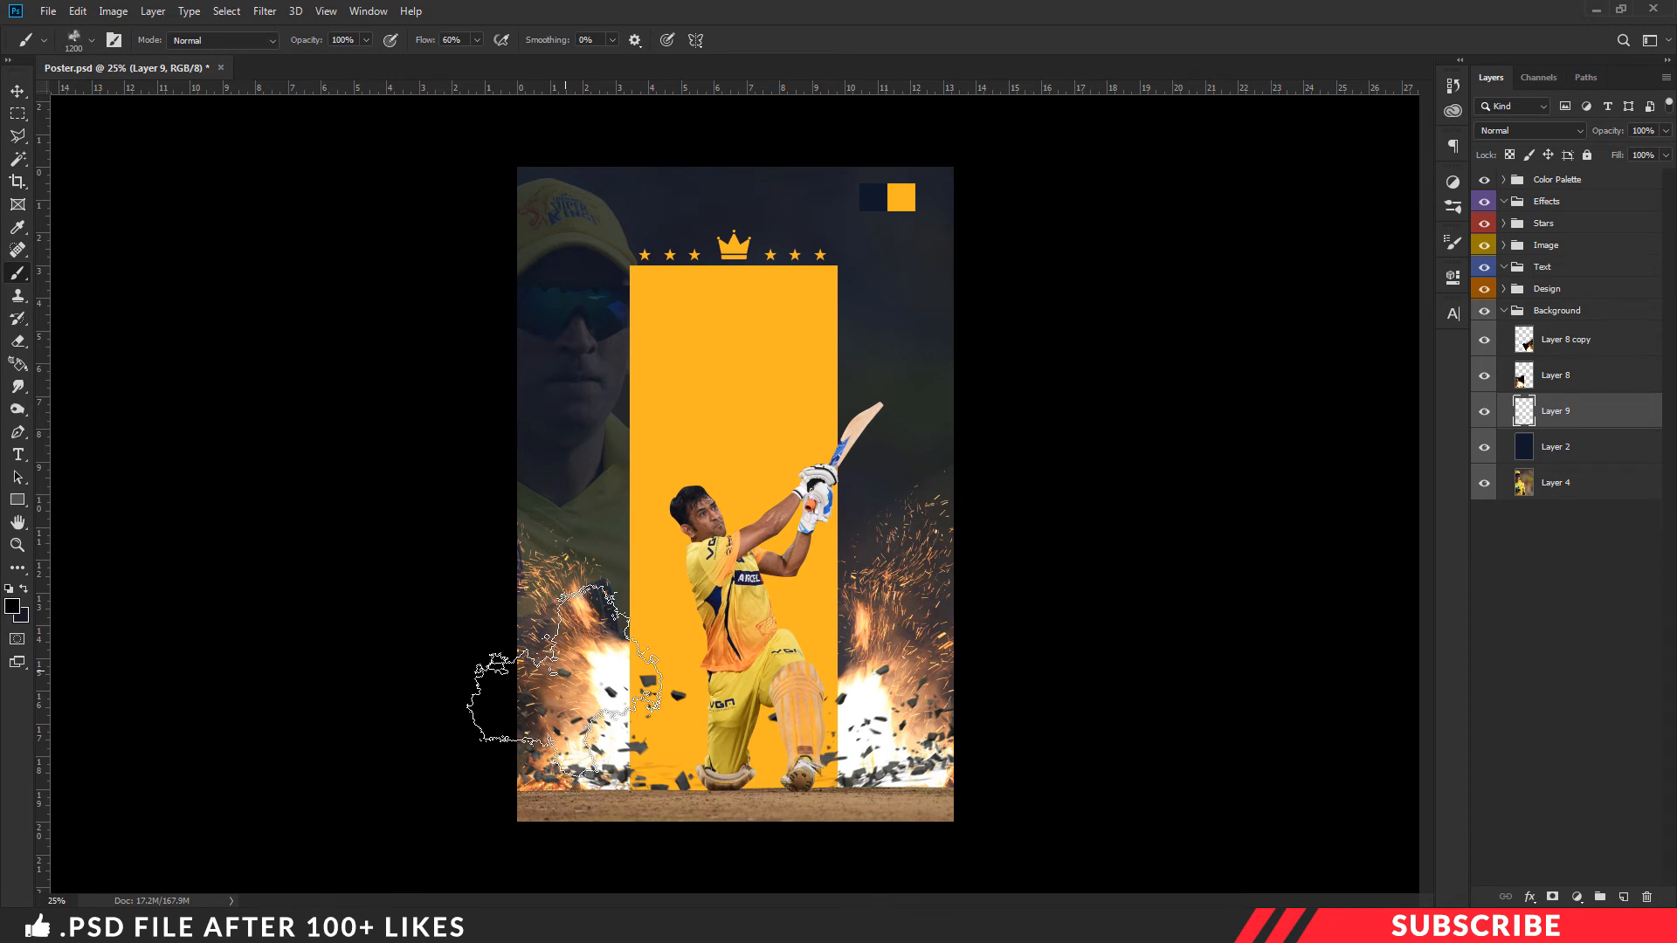
{"action": "key", "text": "bracketright"}
{"action": "left_click", "coordinate": [538, 667]}
{"action": "left_click", "coordinate": [851, 664]}
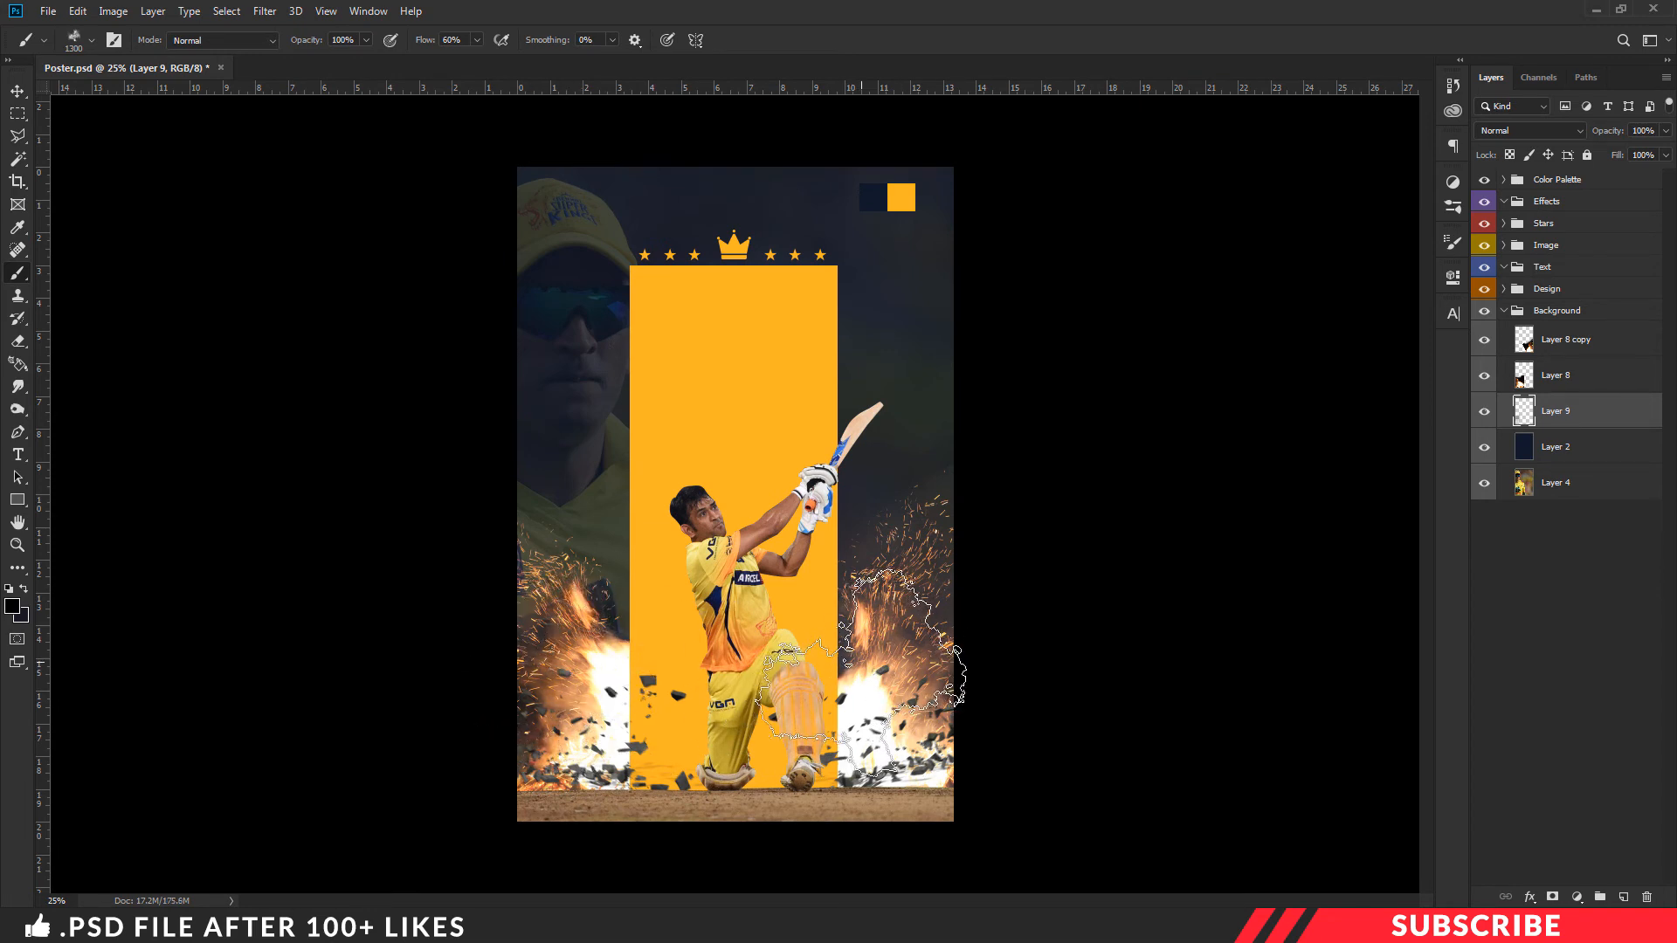
{"action": "left_click", "coordinate": [854, 630]}
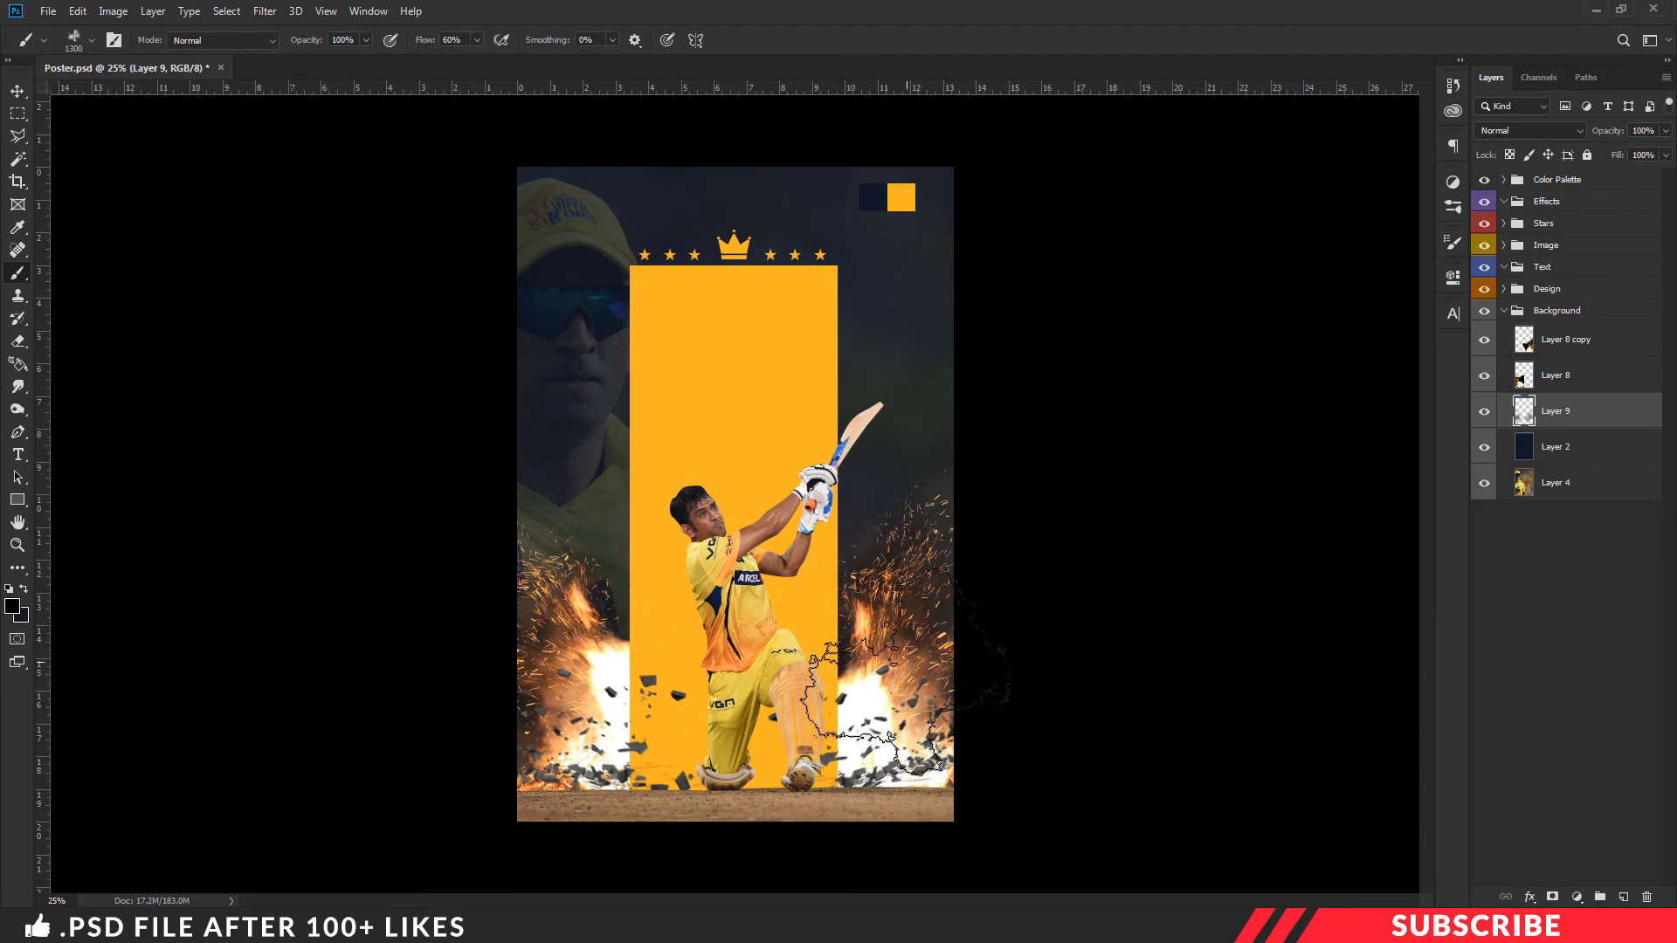
{"action": "key", "text": "ctrl+z"}
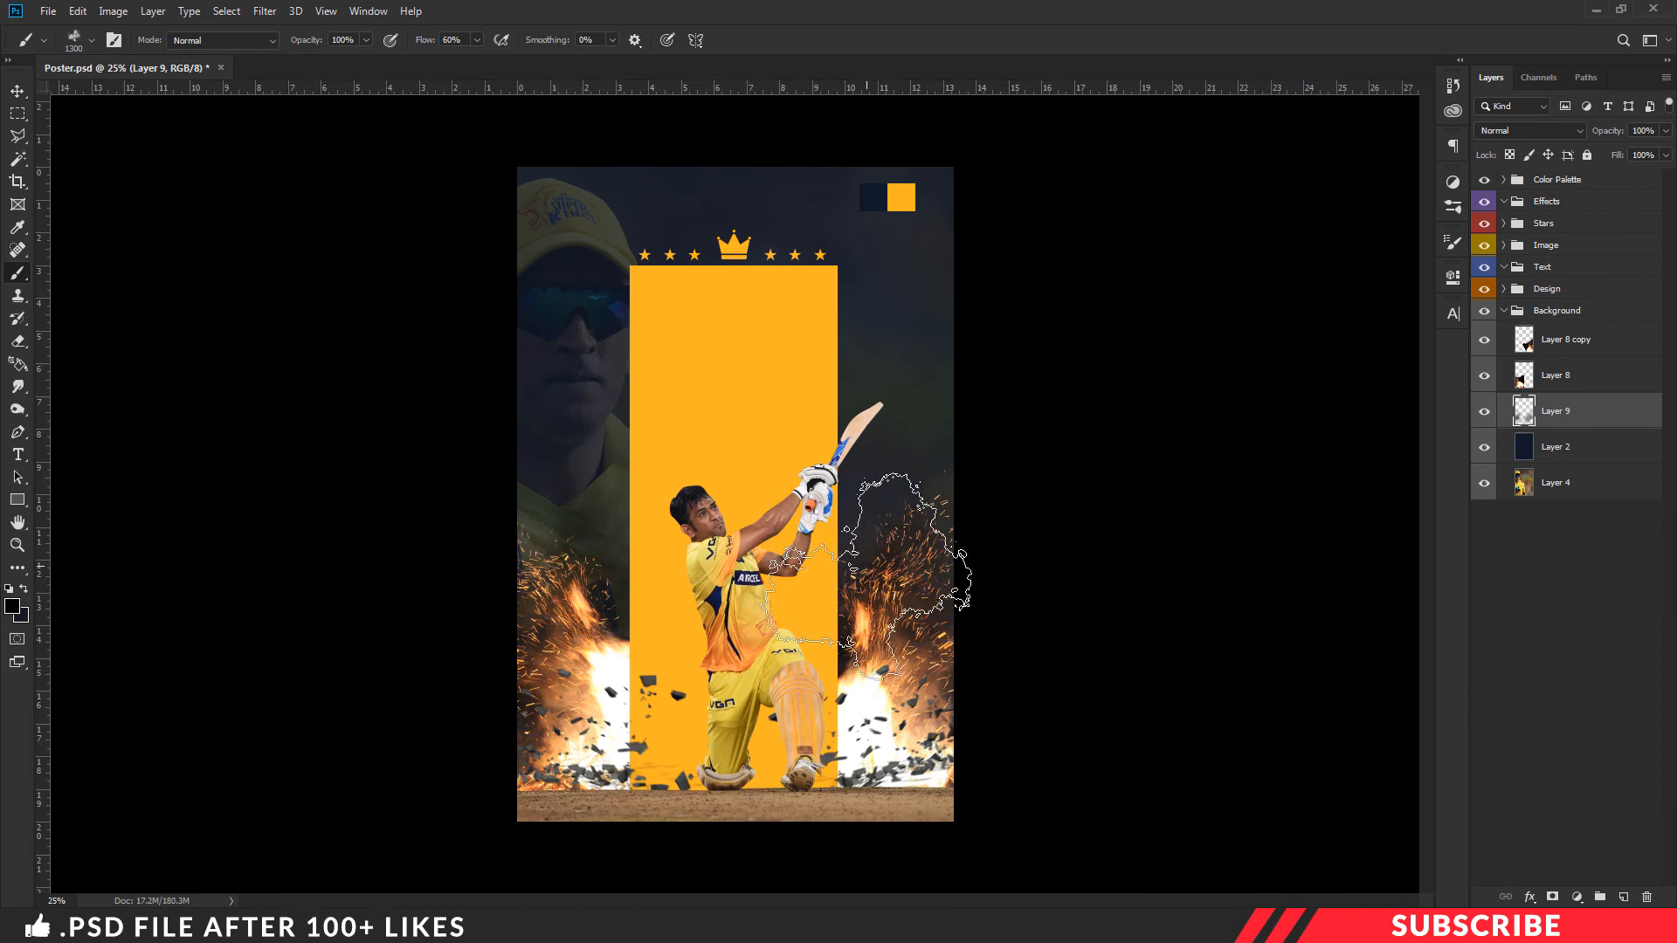
{"action": "key", "text": "v"}
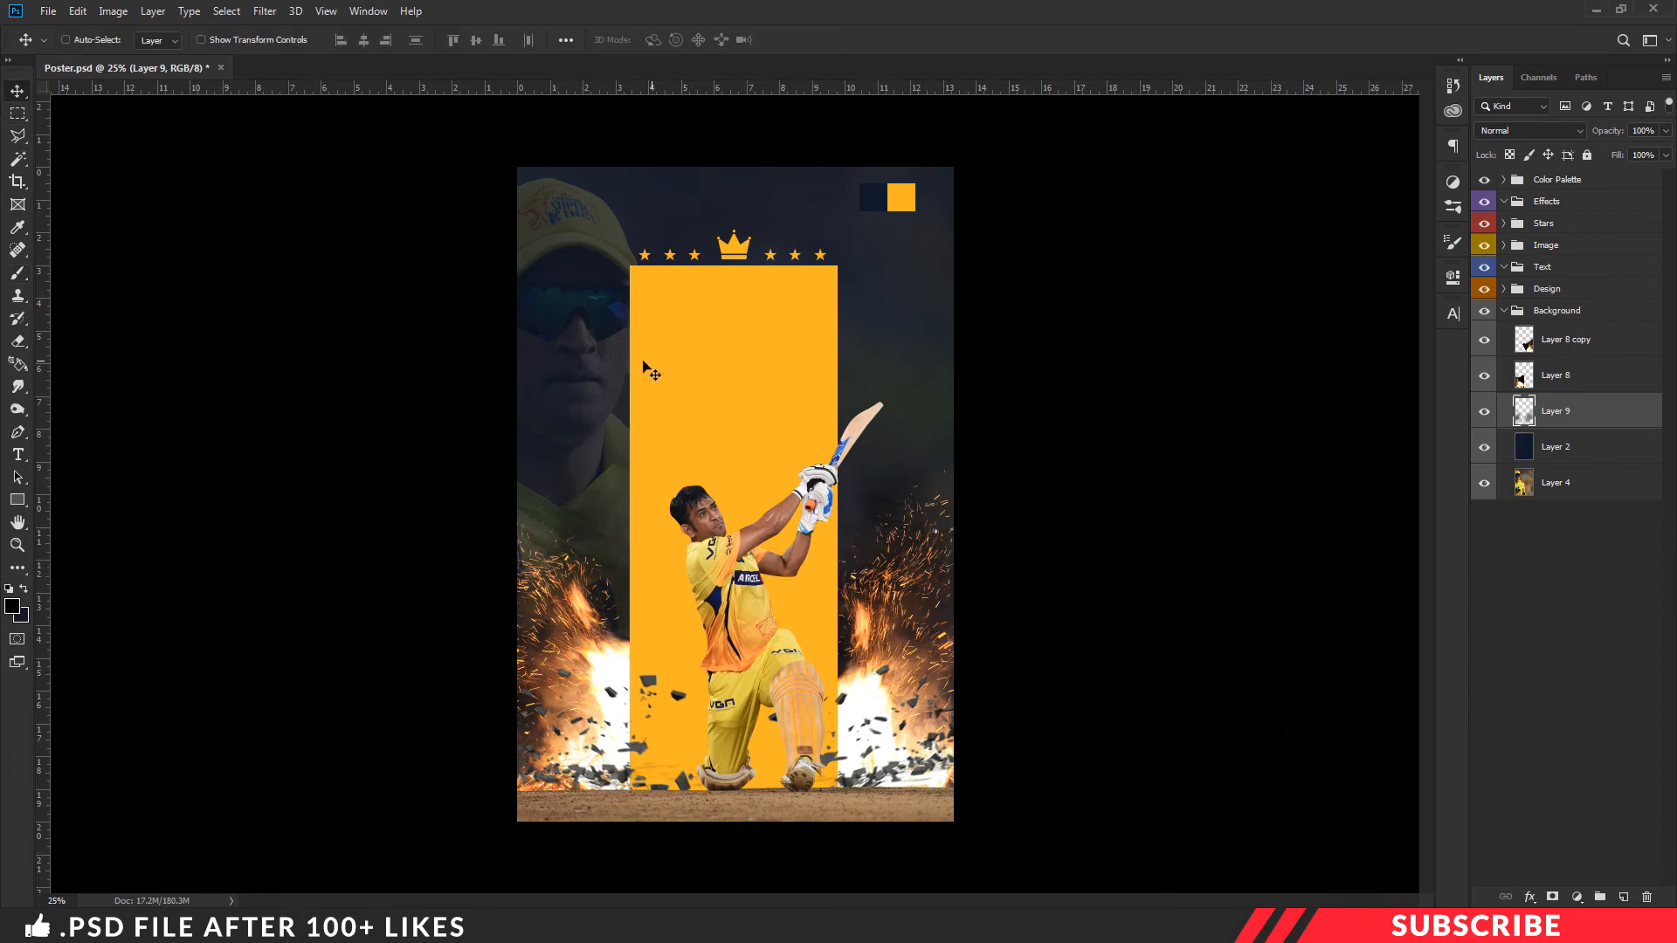
- Collapse the Background group, add a new layer in the Text group, and set the foreground colour to white (ffffff)
{"action": "left_click", "coordinate": [1503, 312]}
{"action": "left_click", "coordinate": [1546, 272]}
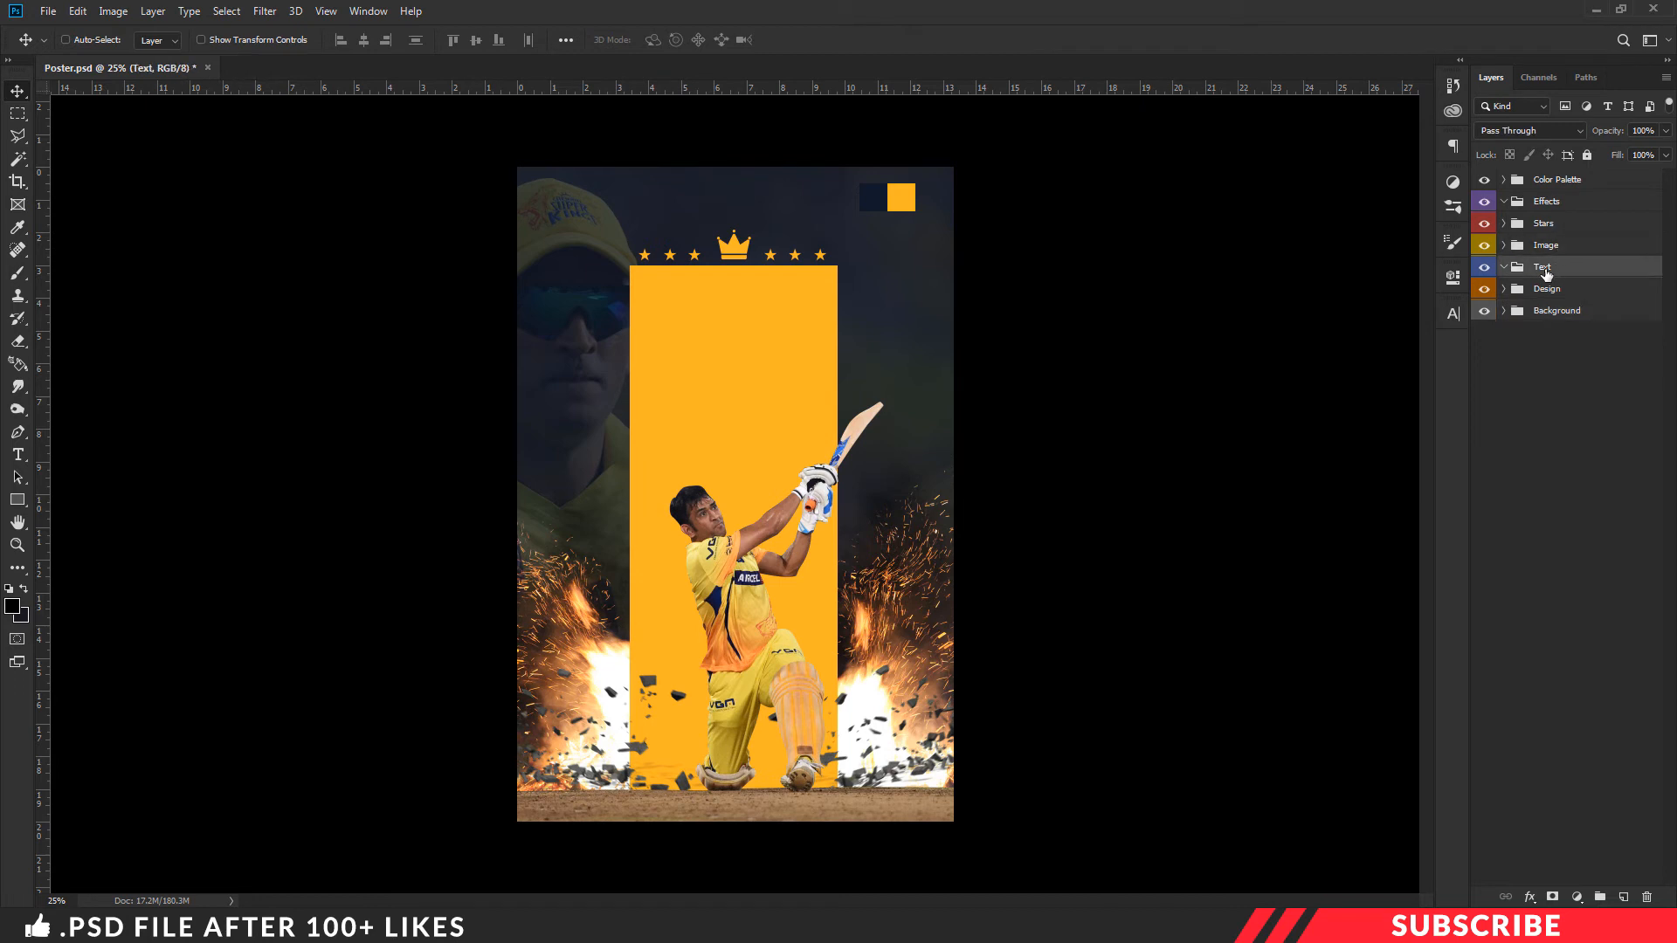
{"action": "left_click", "coordinate": [1624, 895]}
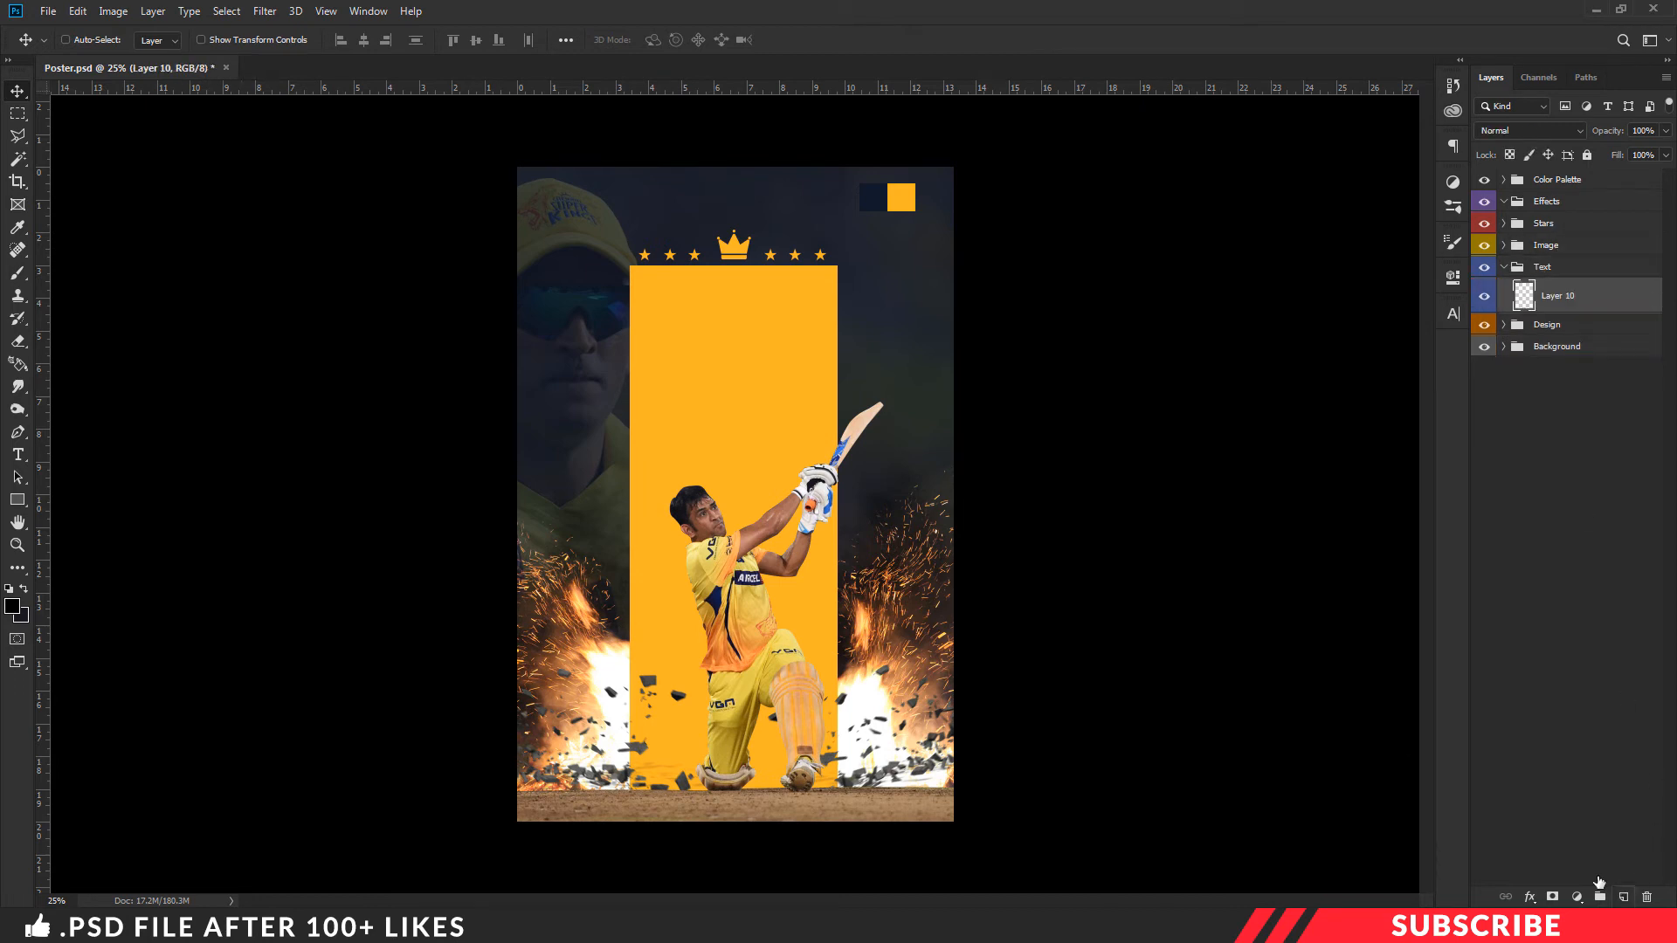
{"action": "left_click", "coordinate": [12, 606]}
{"action": "left_click", "coordinate": [1216, 465]}
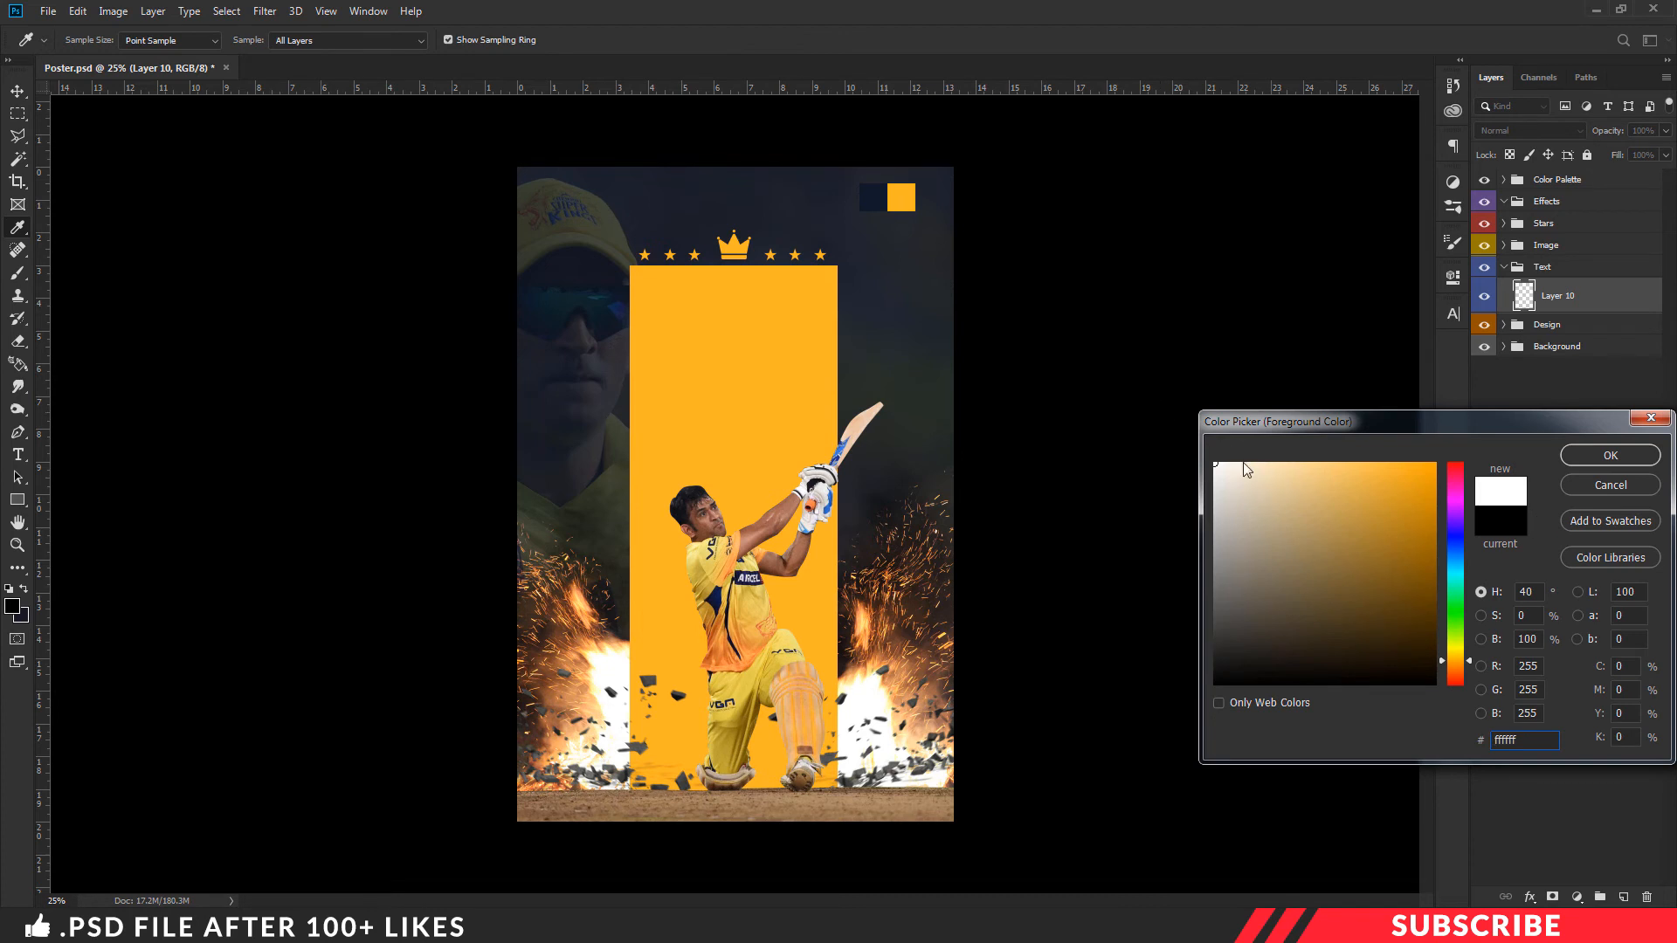
{"action": "left_click", "coordinate": [1610, 456]}
- Add the text "Thala" in 227 pt Flashing Regular over the upper part of the orange rectangle
{"action": "key", "text": "t"}
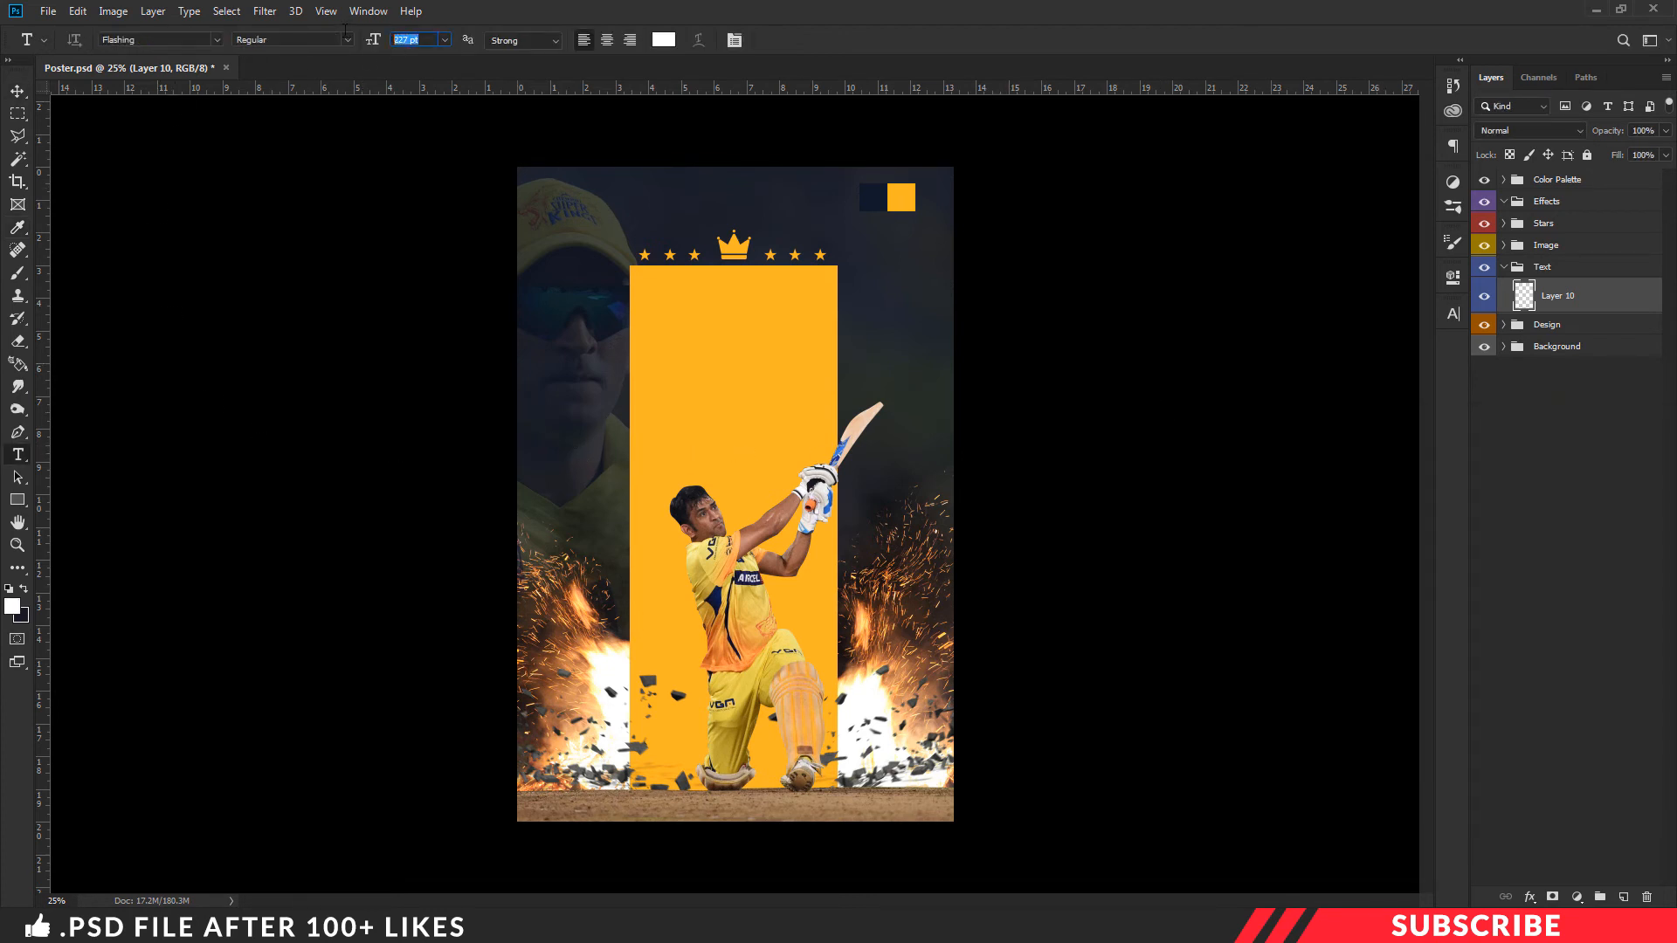
{"action": "left_click", "coordinate": [635, 385]}
{"action": "type", "text": "Thala"}
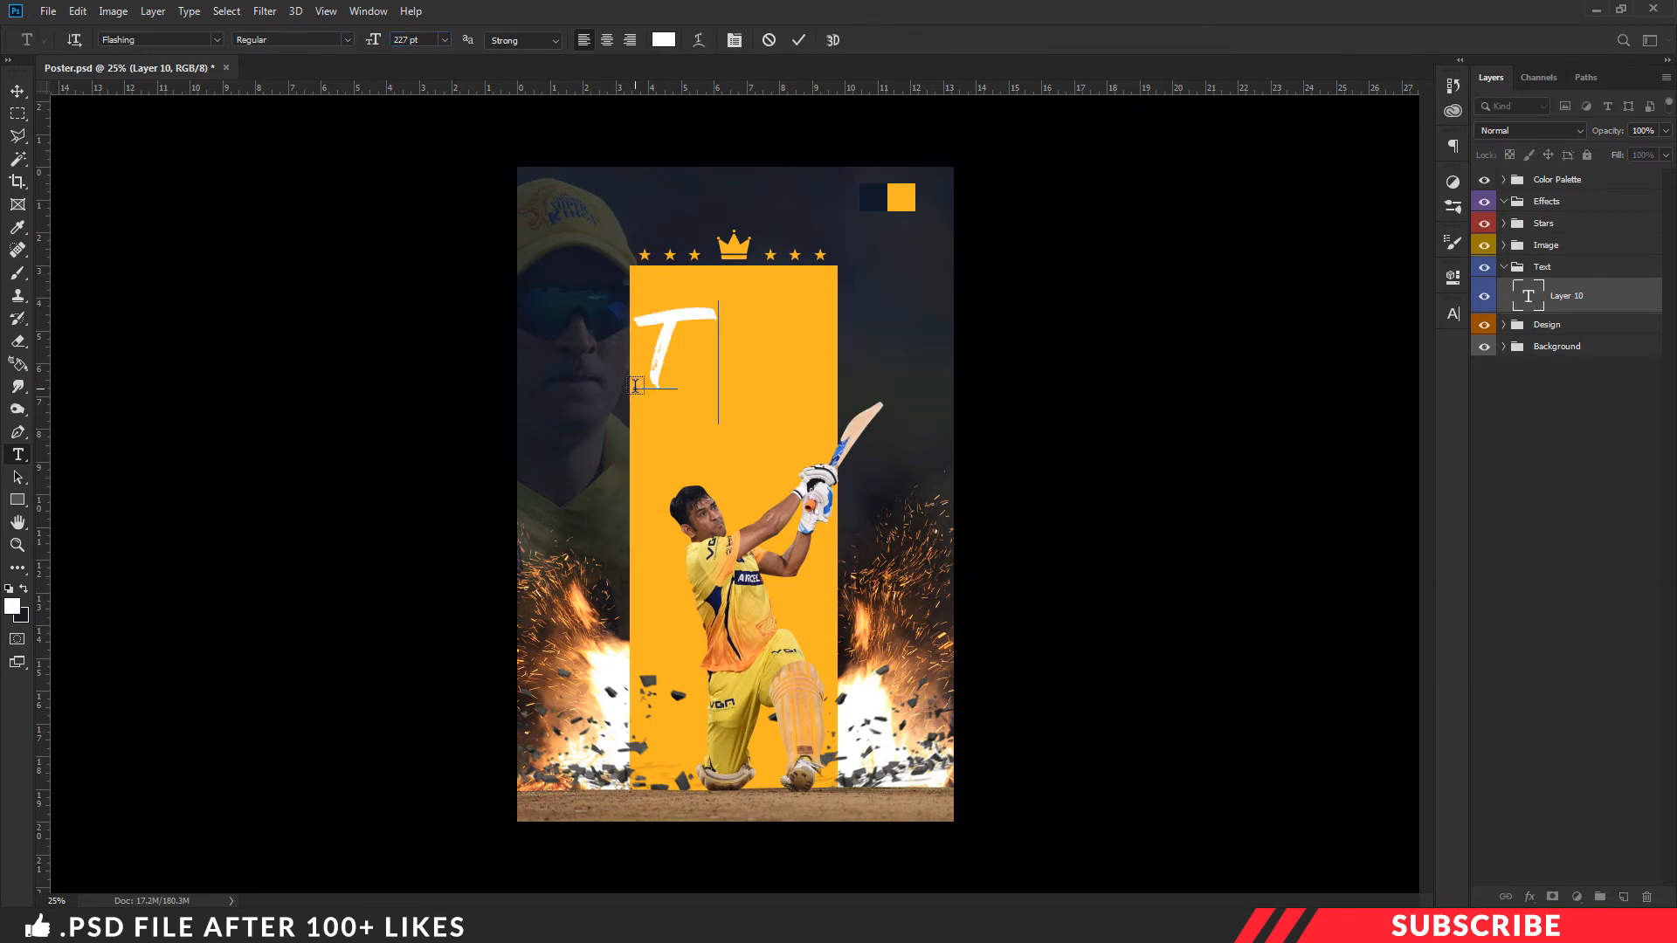
{"action": "key", "text": "ctrl+Return"}
{"action": "key", "text": "v"}
- Place a copy of the "Thala" text lower and to the right, change its wording to "Dhoni", and collapse the Text group
{"action": "left_click_drag", "start_coordinate": [722, 387], "coordinate": [796, 433]}
{"action": "key", "text": "t"}
{"action": "double_click", "coordinate": [750, 432]}
{"action": "type", "text": "Dhoni"}
{"action": "key", "text": "ctrl+Return"}
{"action": "key", "text": "v"}
{"action": "left_click", "coordinate": [1503, 267]}
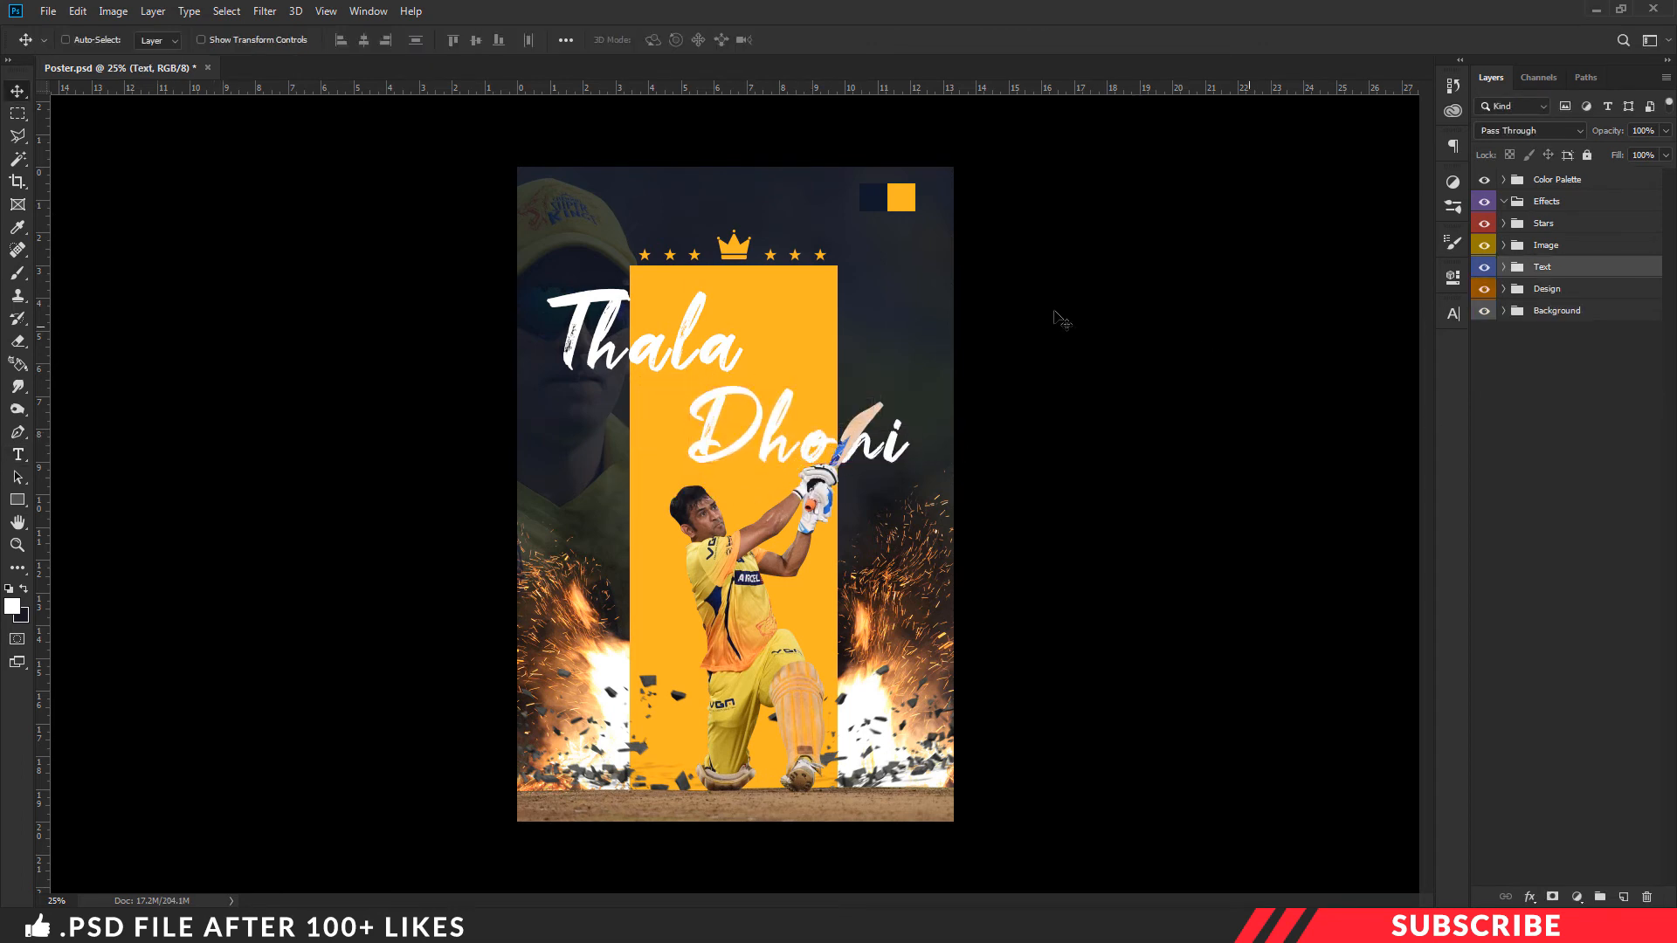
- Hide the Color Palette group and open the Image-5 file from the Project File folder in Photoshop
{"action": "left_click", "coordinate": [1482, 180]}
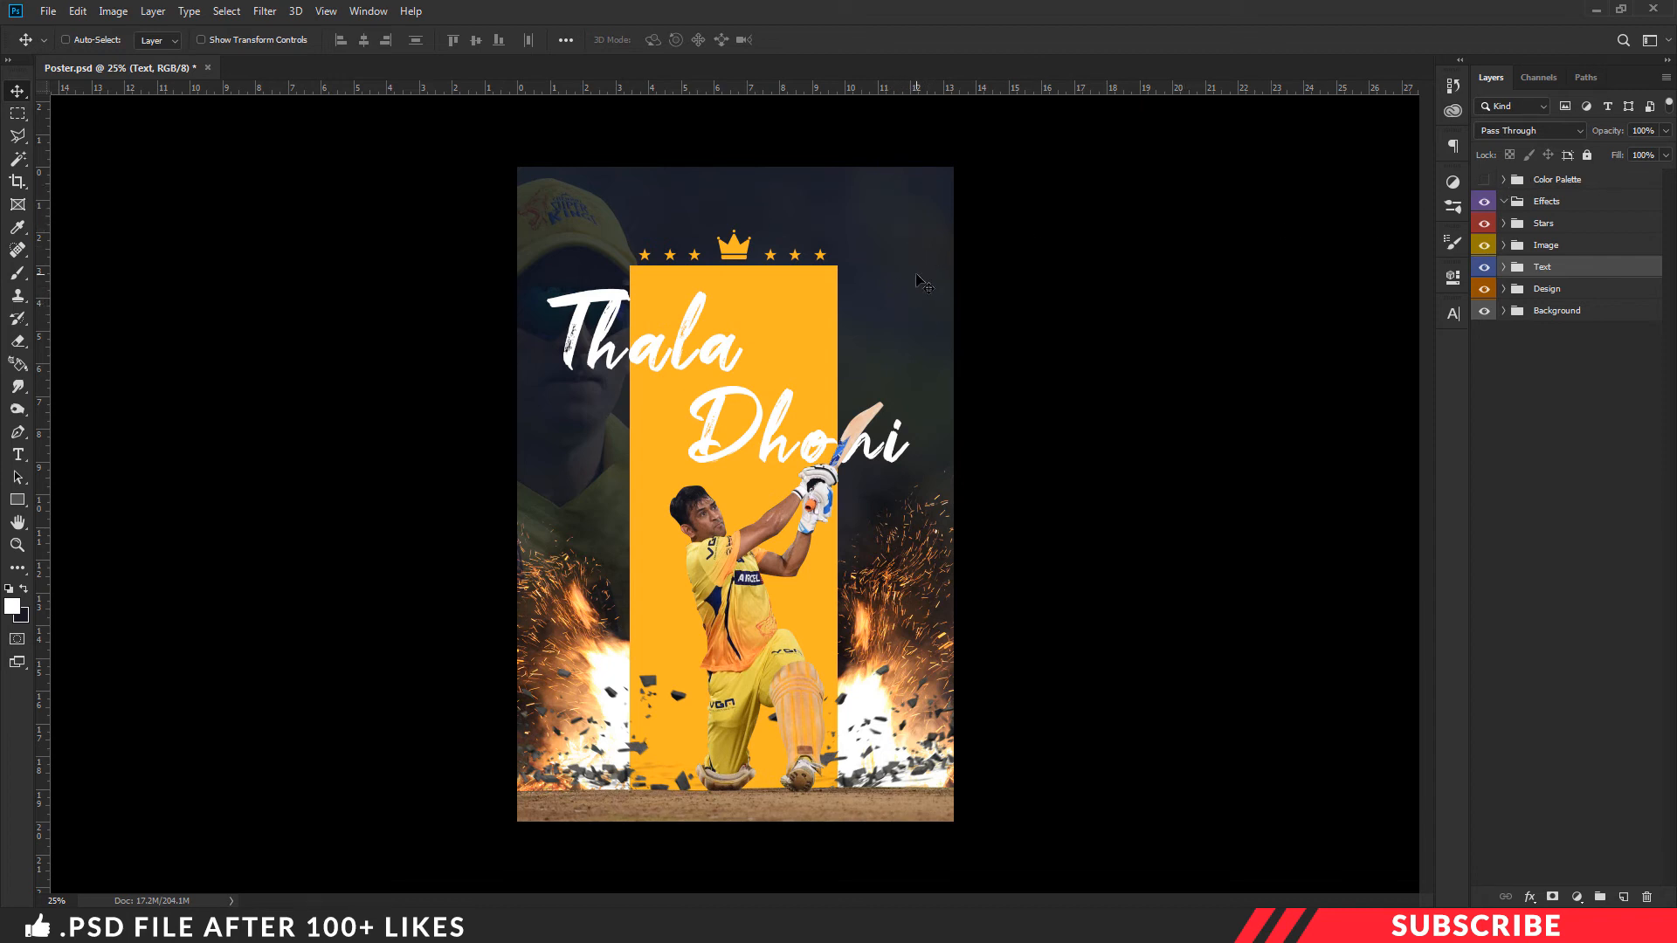
{"action": "key", "text": "alt+Tab"}
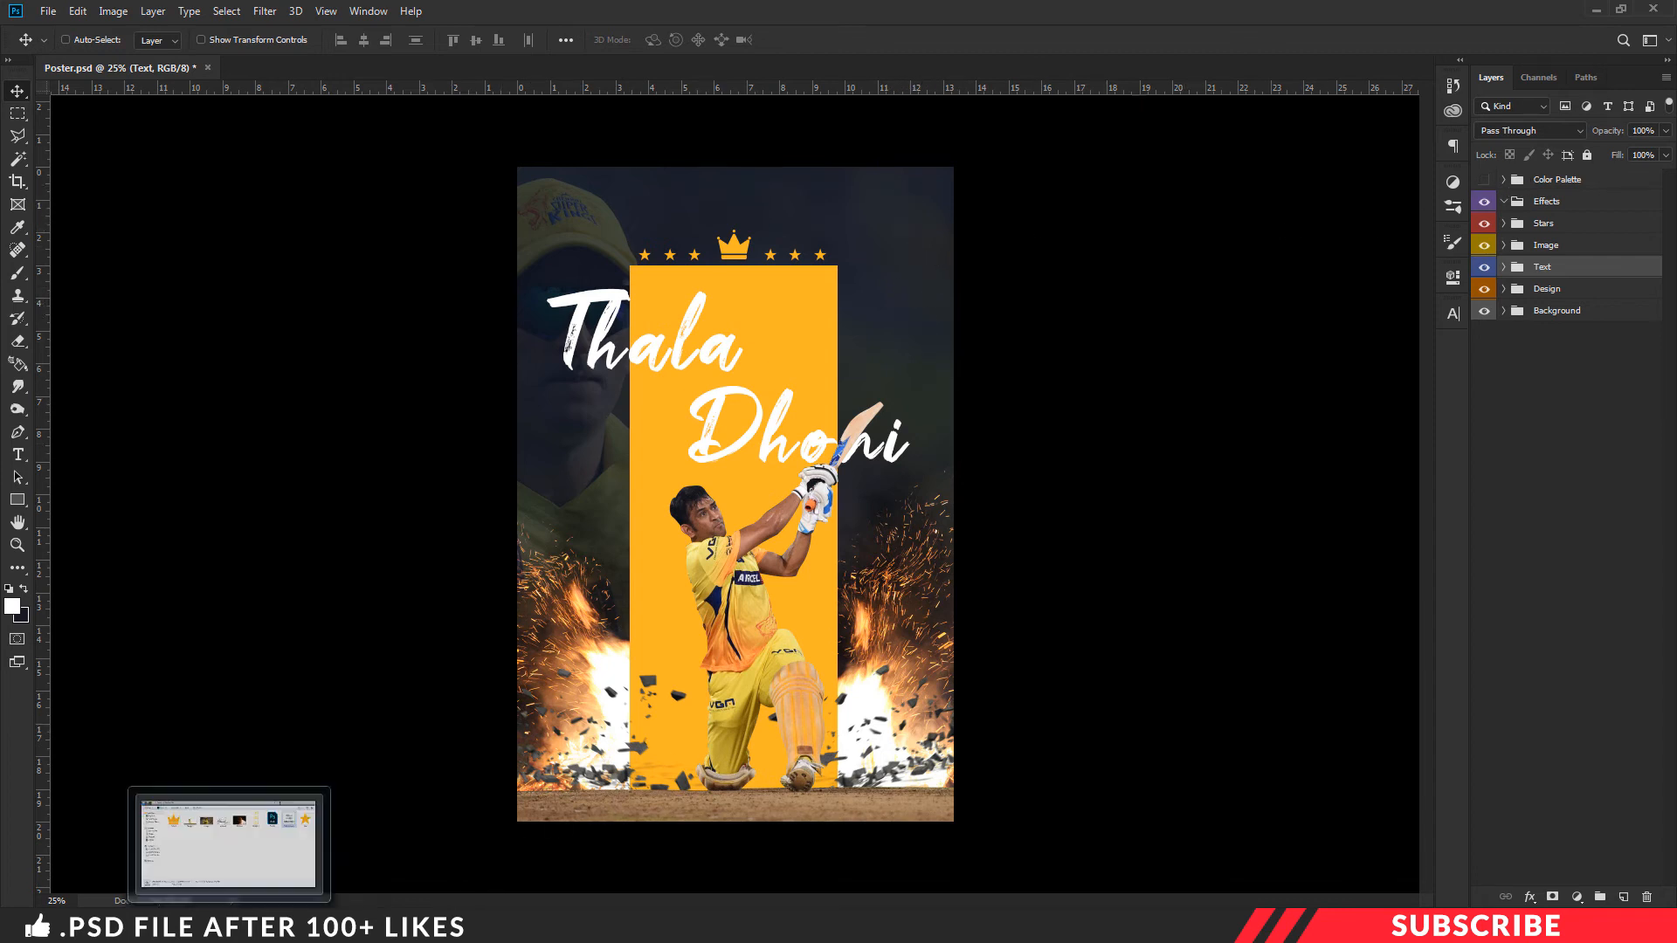
{"action": "left_click", "coordinate": [887, 328]}
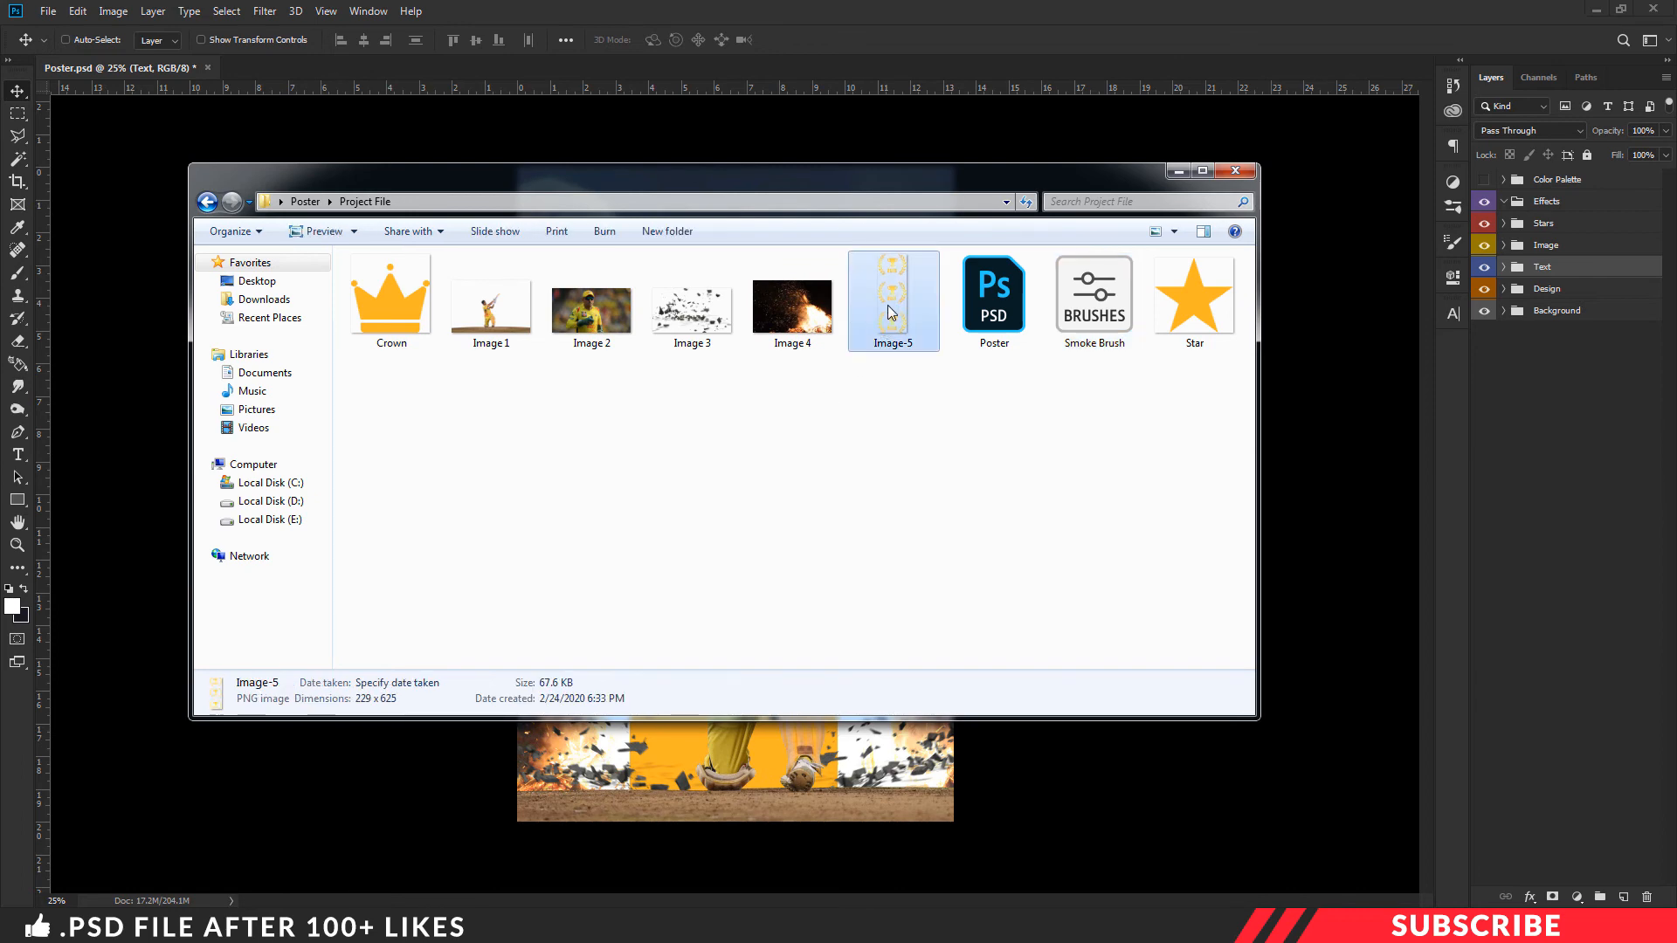
{"action": "right_click", "coordinate": [889, 313]}
{"action": "mouse_move", "coordinate": [935, 520]}
{"action": "left_click", "coordinate": [1179, 521]}
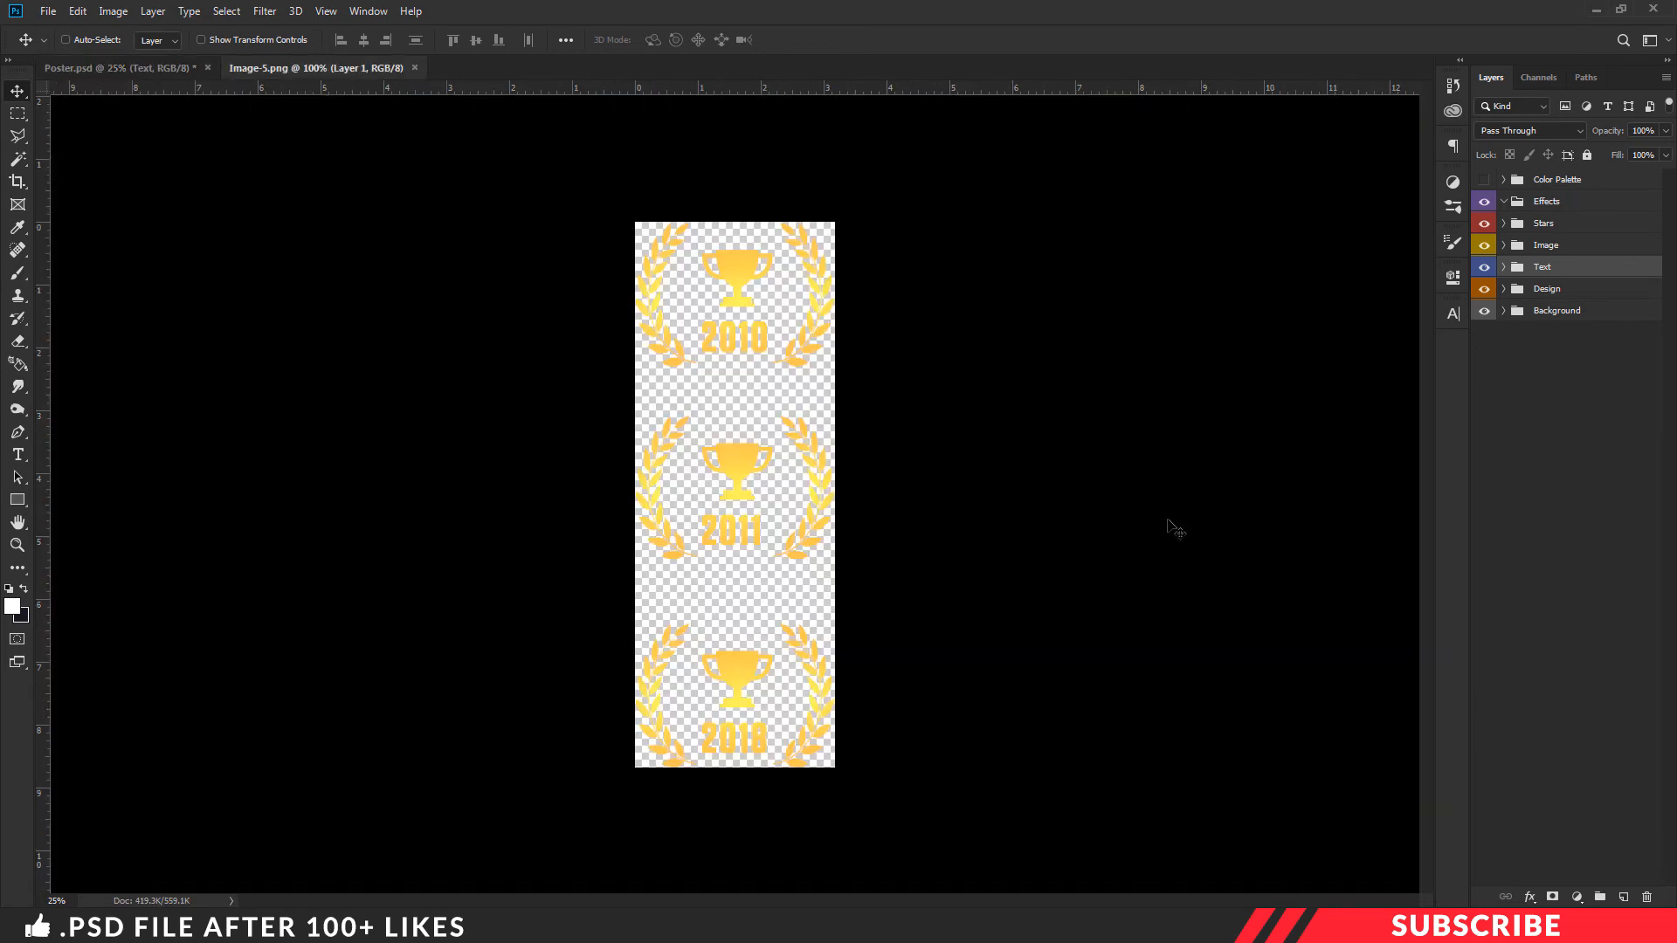
- Float the Image-5 document, copy its trophy badges onto the poster, and close the source image
{"action": "left_click_drag", "start_coordinate": [400, 70], "coordinate": [382, 152]}
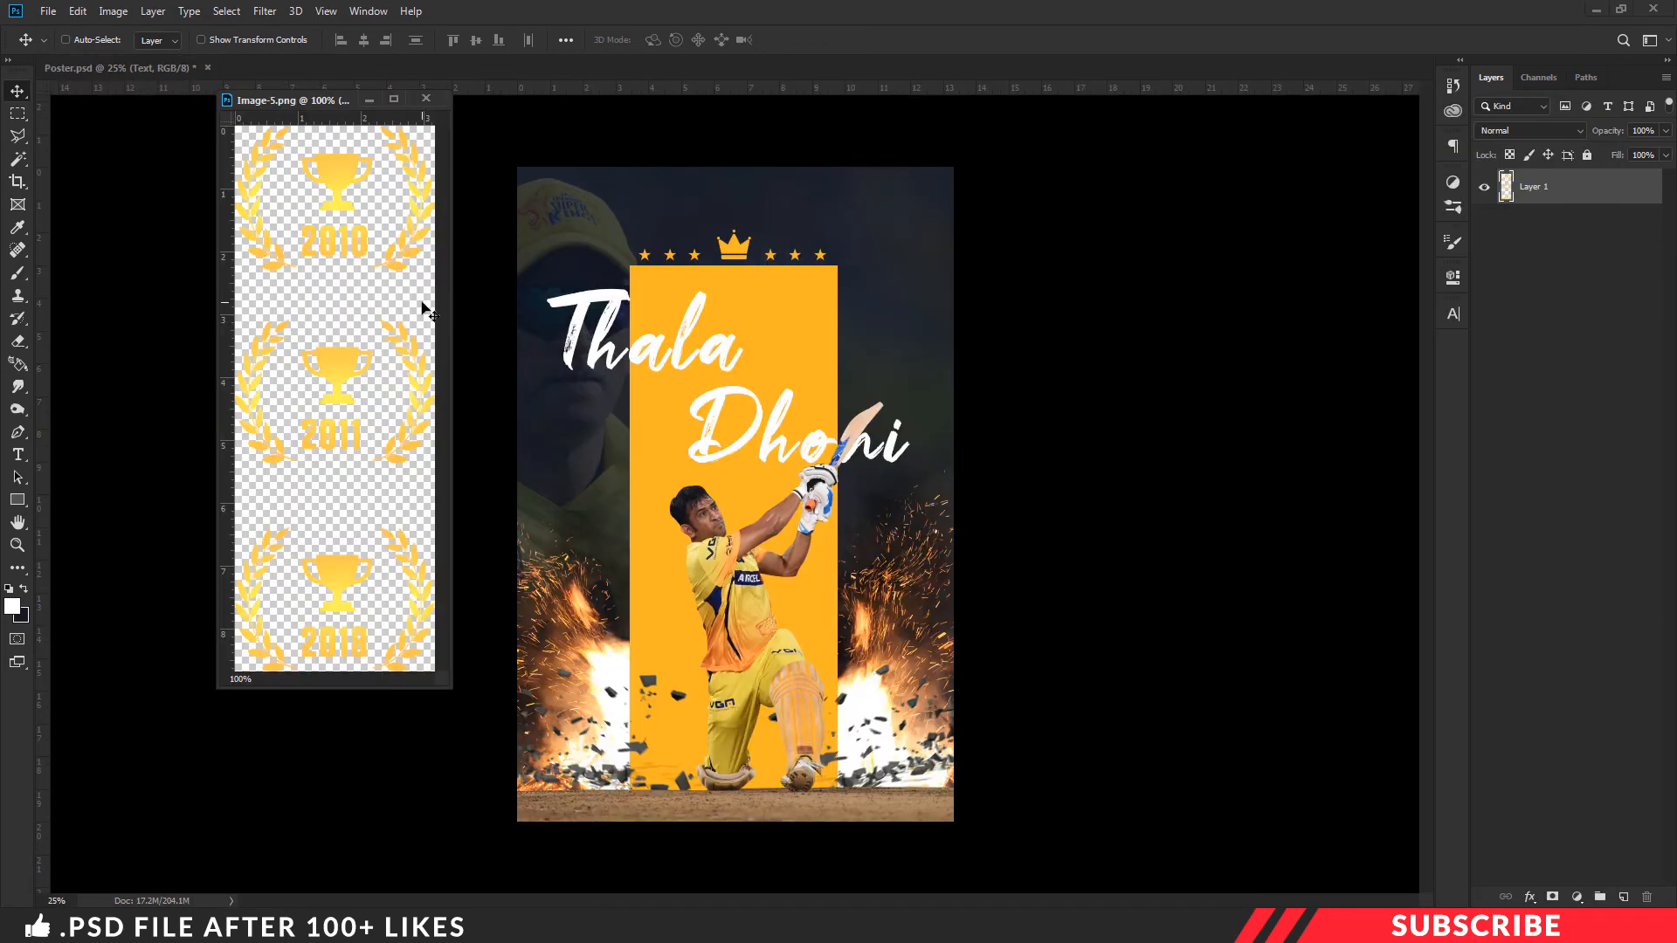
{"action": "left_click_drag", "start_coordinate": [423, 310], "coordinate": [851, 300]}
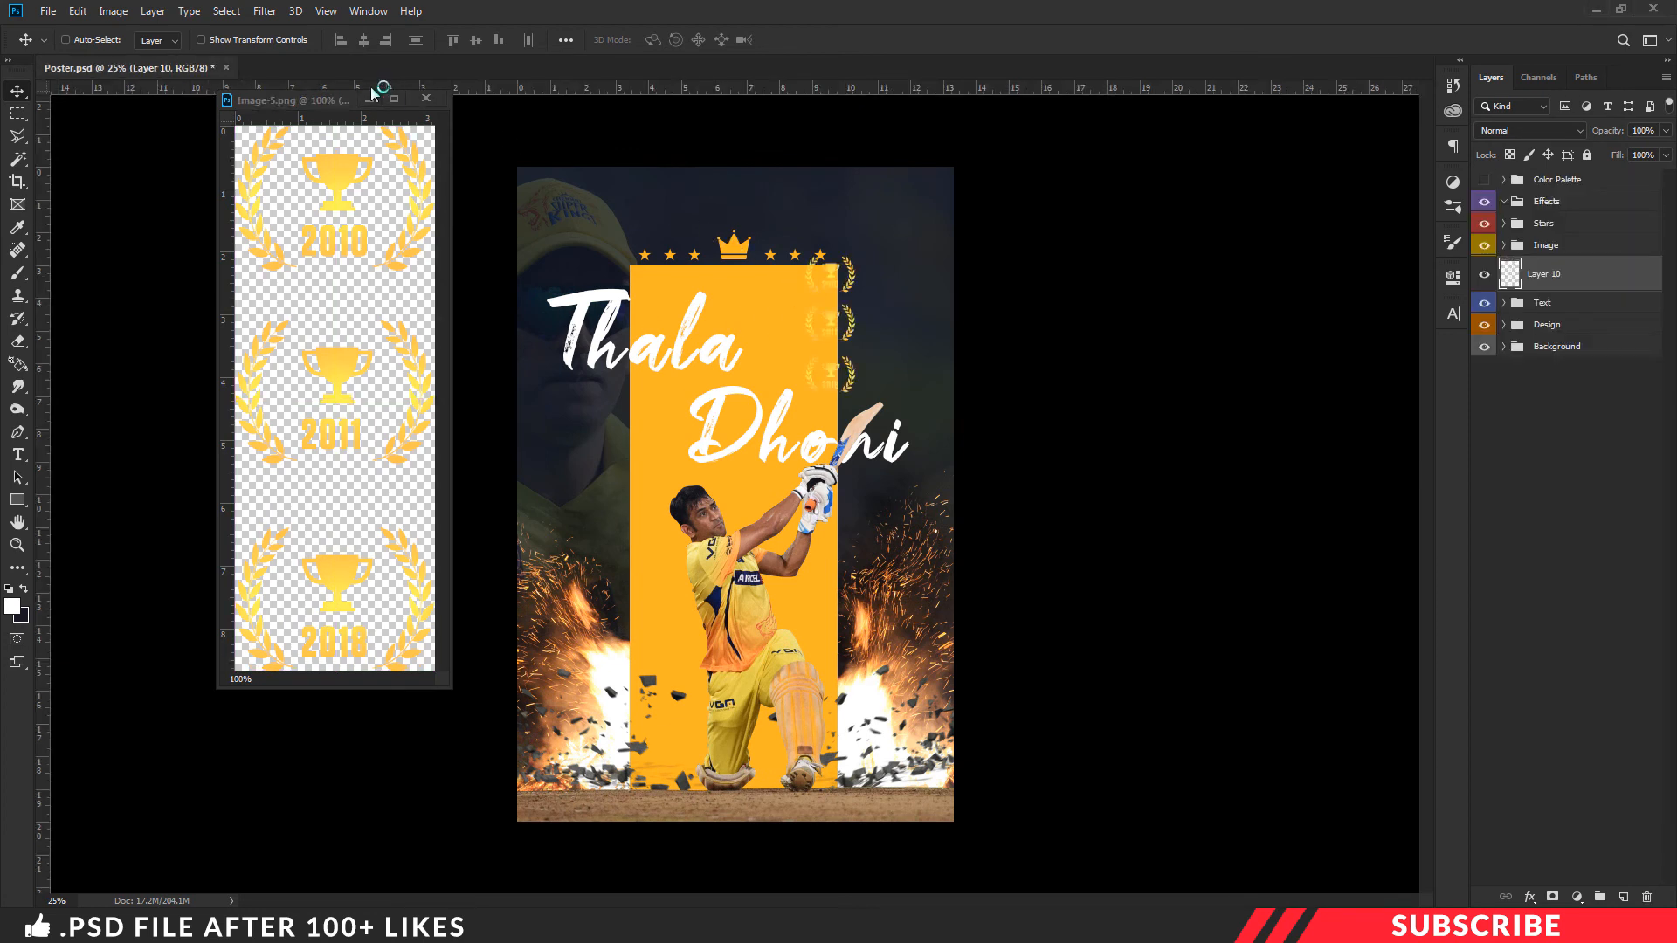
{"action": "left_click", "coordinate": [426, 97]}
- Move the trophy layer into the Image group, position the badges in the poster's upper right corner, and collapse the group
{"action": "left_click_drag", "start_coordinate": [1575, 270], "coordinate": [1511, 259]}
{"action": "left_click", "coordinate": [1504, 246]}
{"action": "left_click", "coordinate": [1558, 274]}
{"action": "left_click_drag", "start_coordinate": [837, 344], "coordinate": [924, 262]}
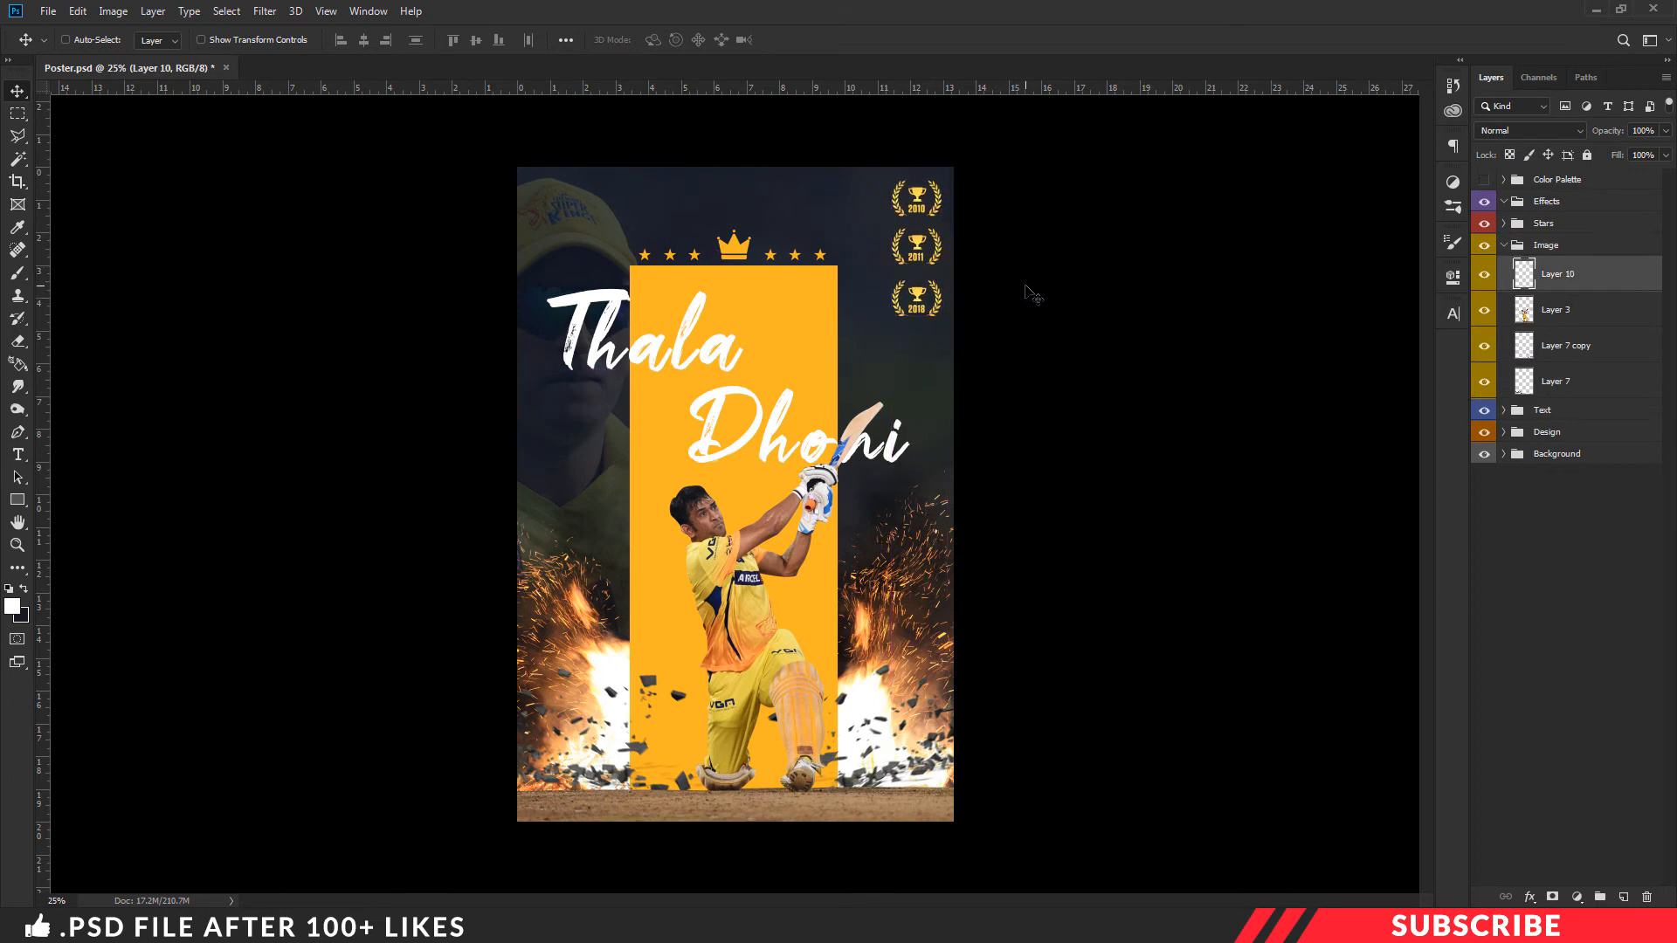
{"action": "key", "text": "shift+Down"}
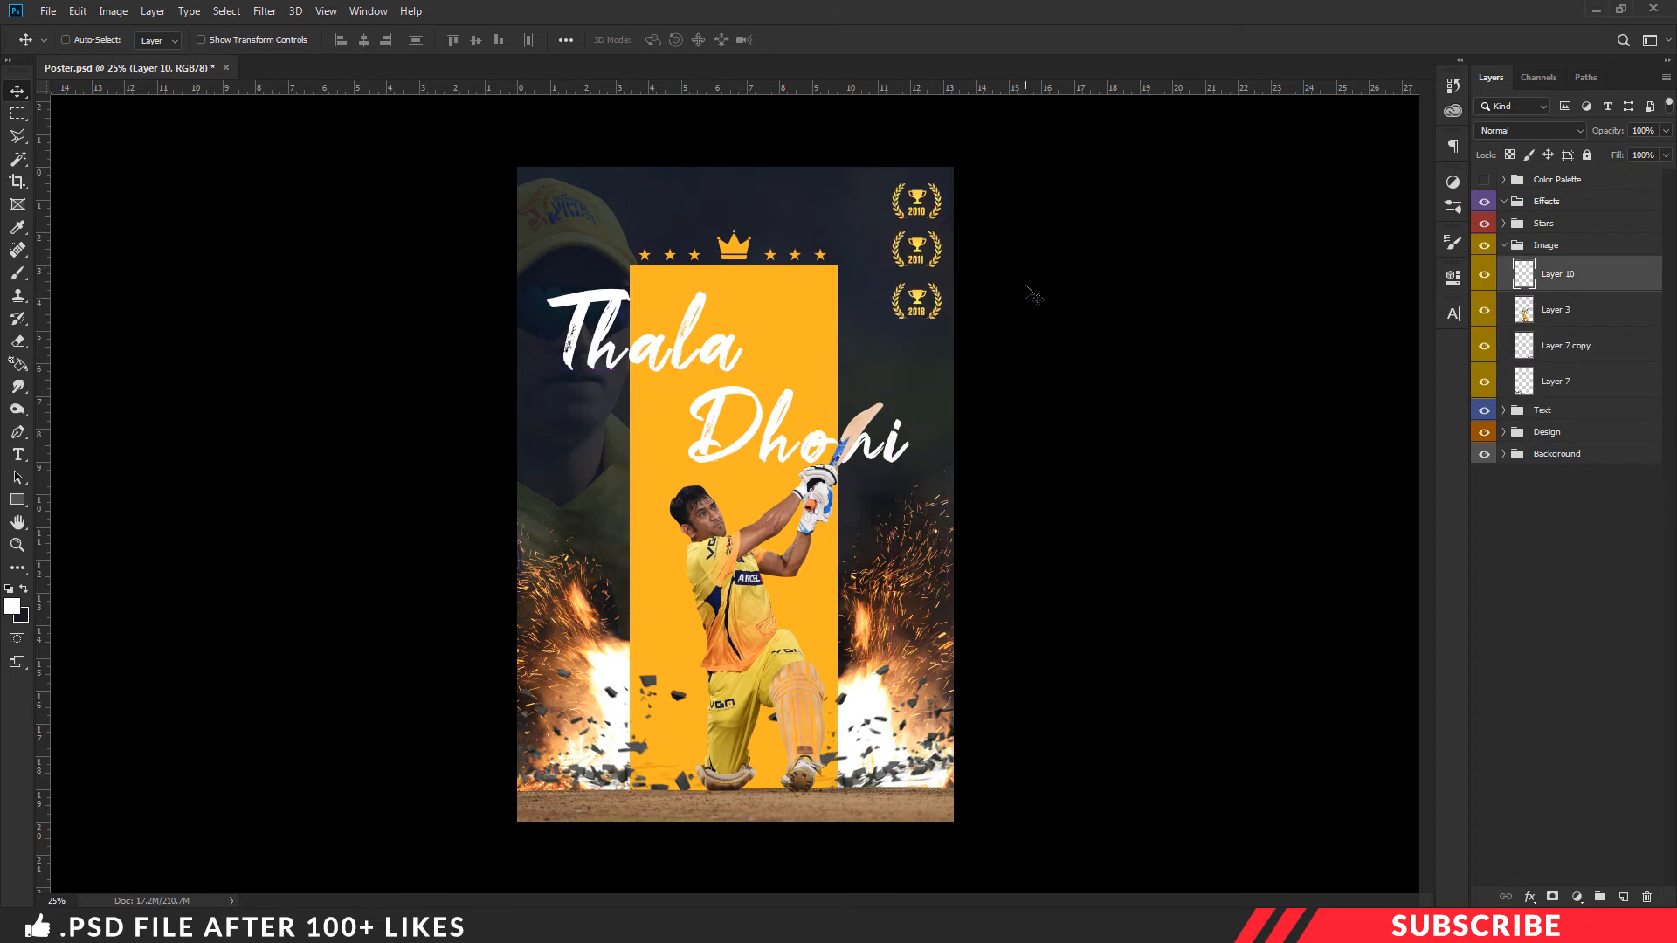
{"action": "left_click", "coordinate": [1504, 246]}
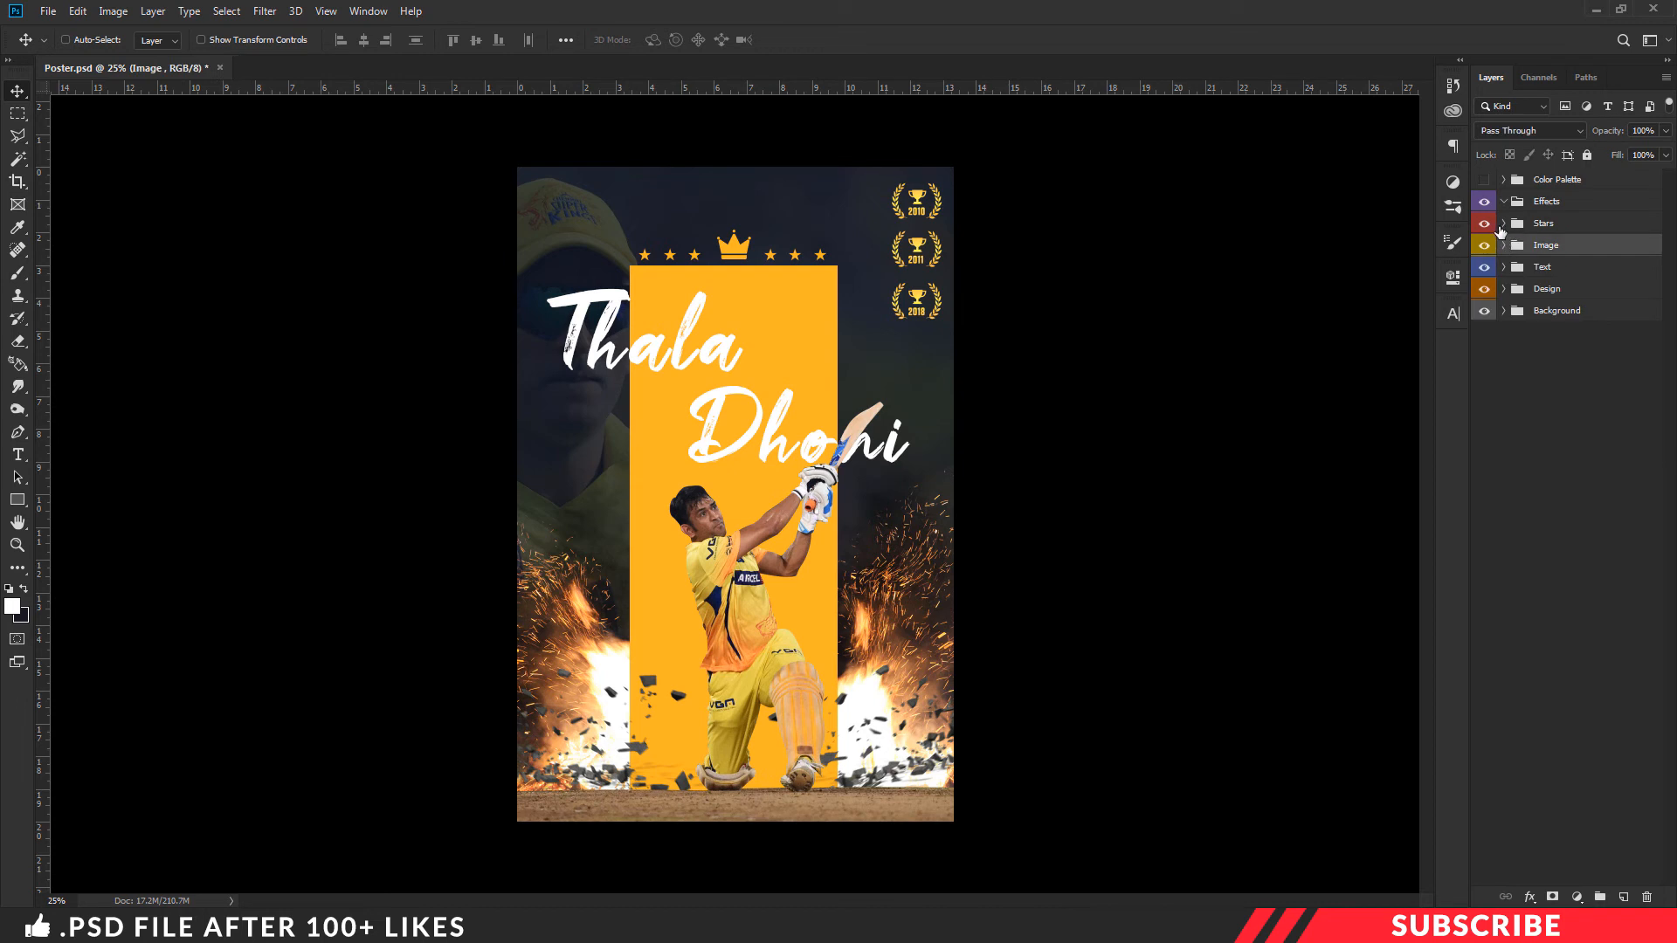
- Add a new layer inside the Effects group and set the foreground colour to dark amber #886013, based on the poster's yellow panel
{"action": "left_click", "coordinate": [1552, 203]}
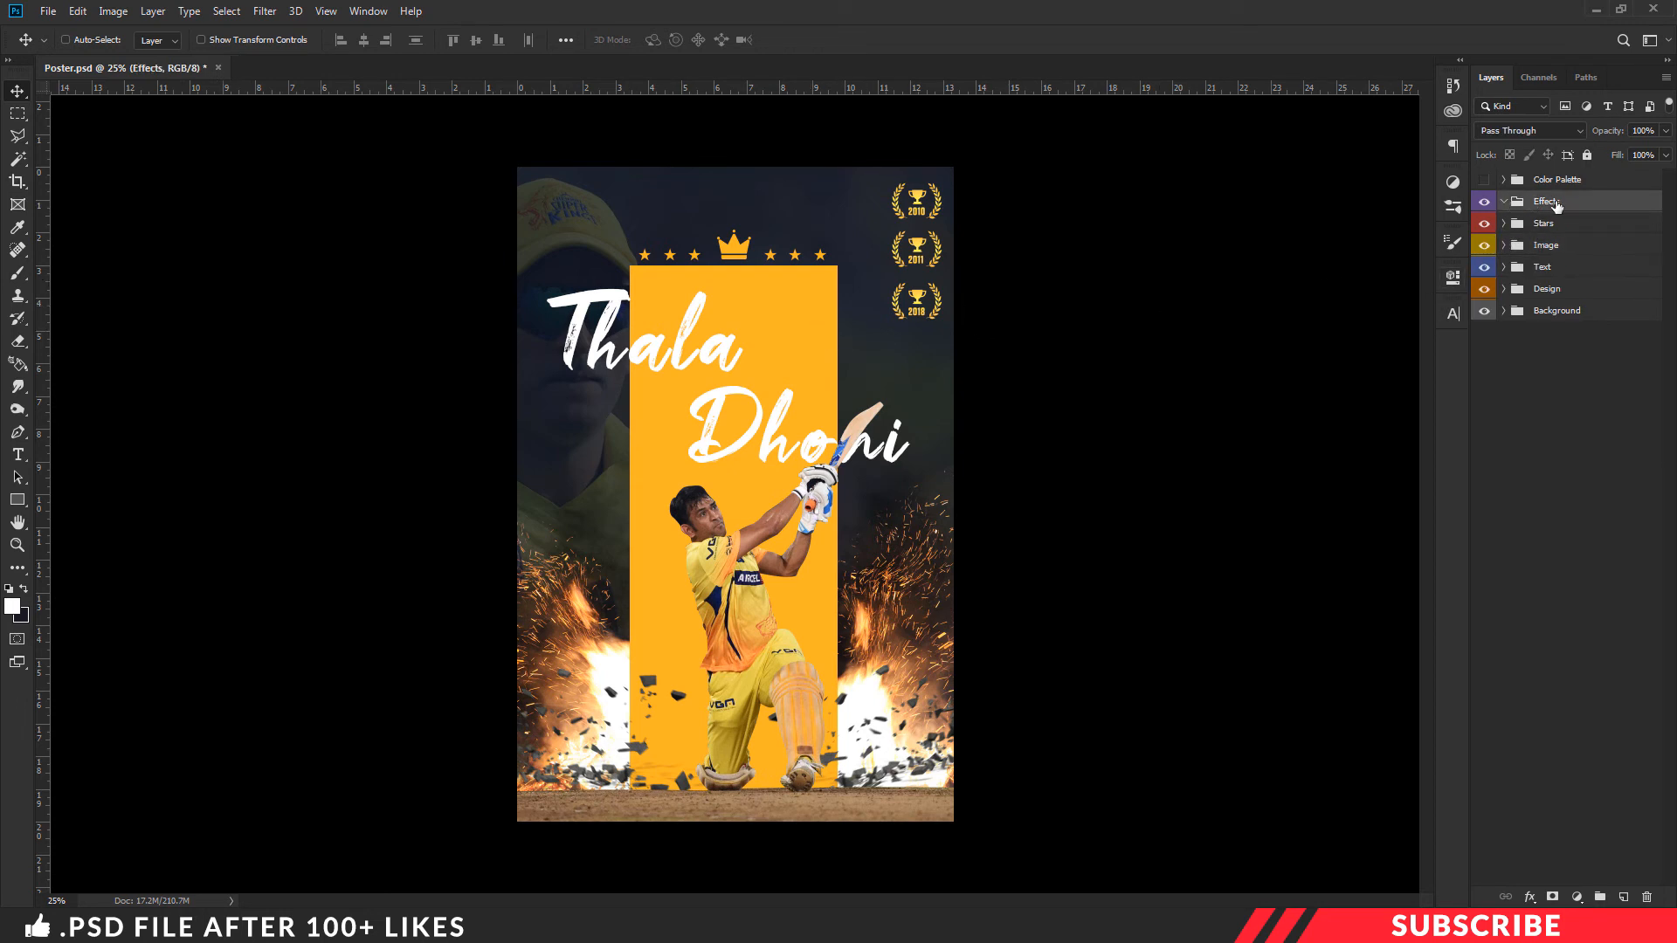
{"action": "left_click", "coordinate": [1623, 900]}
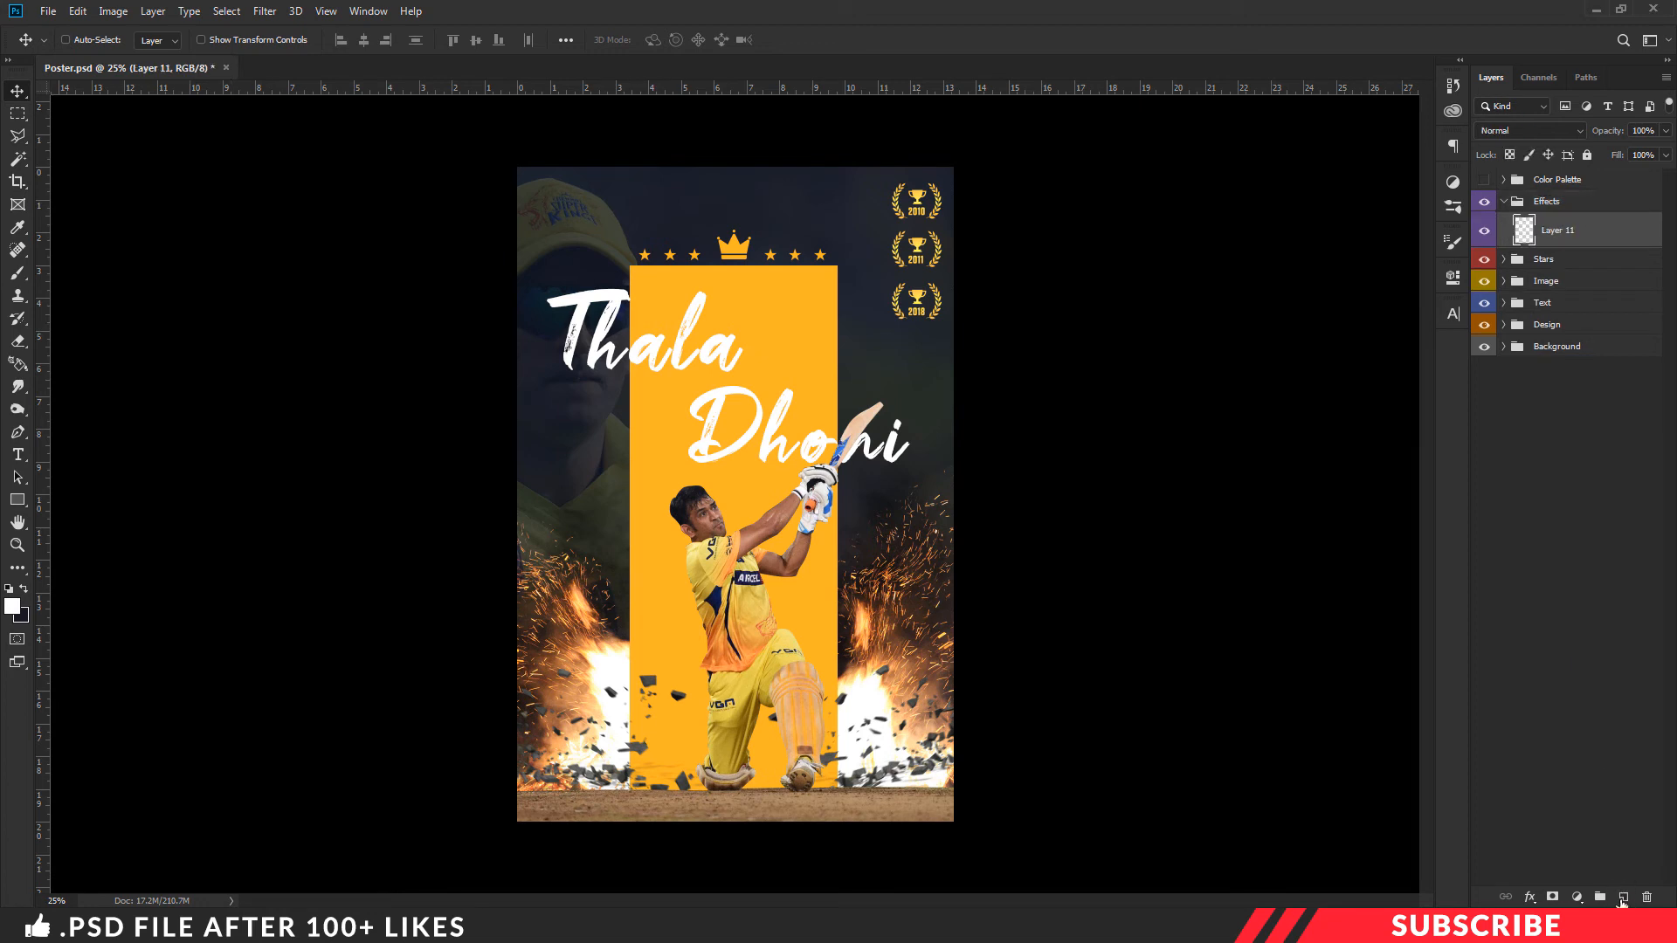
{"action": "left_click", "coordinate": [12, 605]}
{"action": "left_click", "coordinate": [812, 344]}
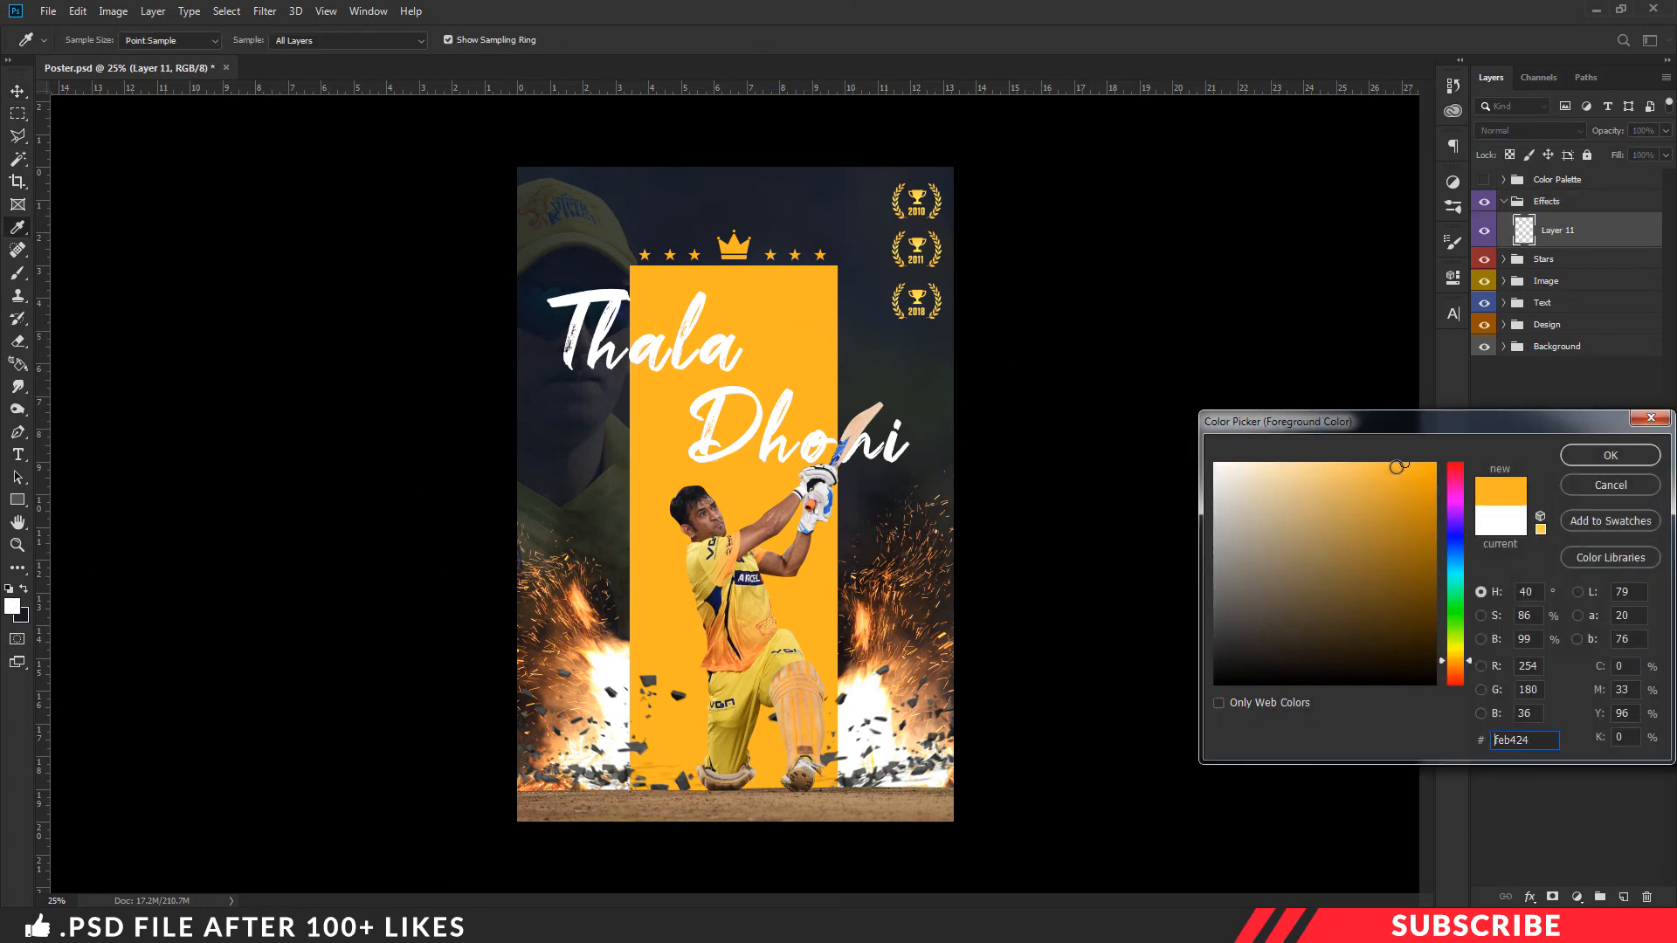
{"action": "left_click_drag", "start_coordinate": [1402, 464], "coordinate": [1401, 557]}
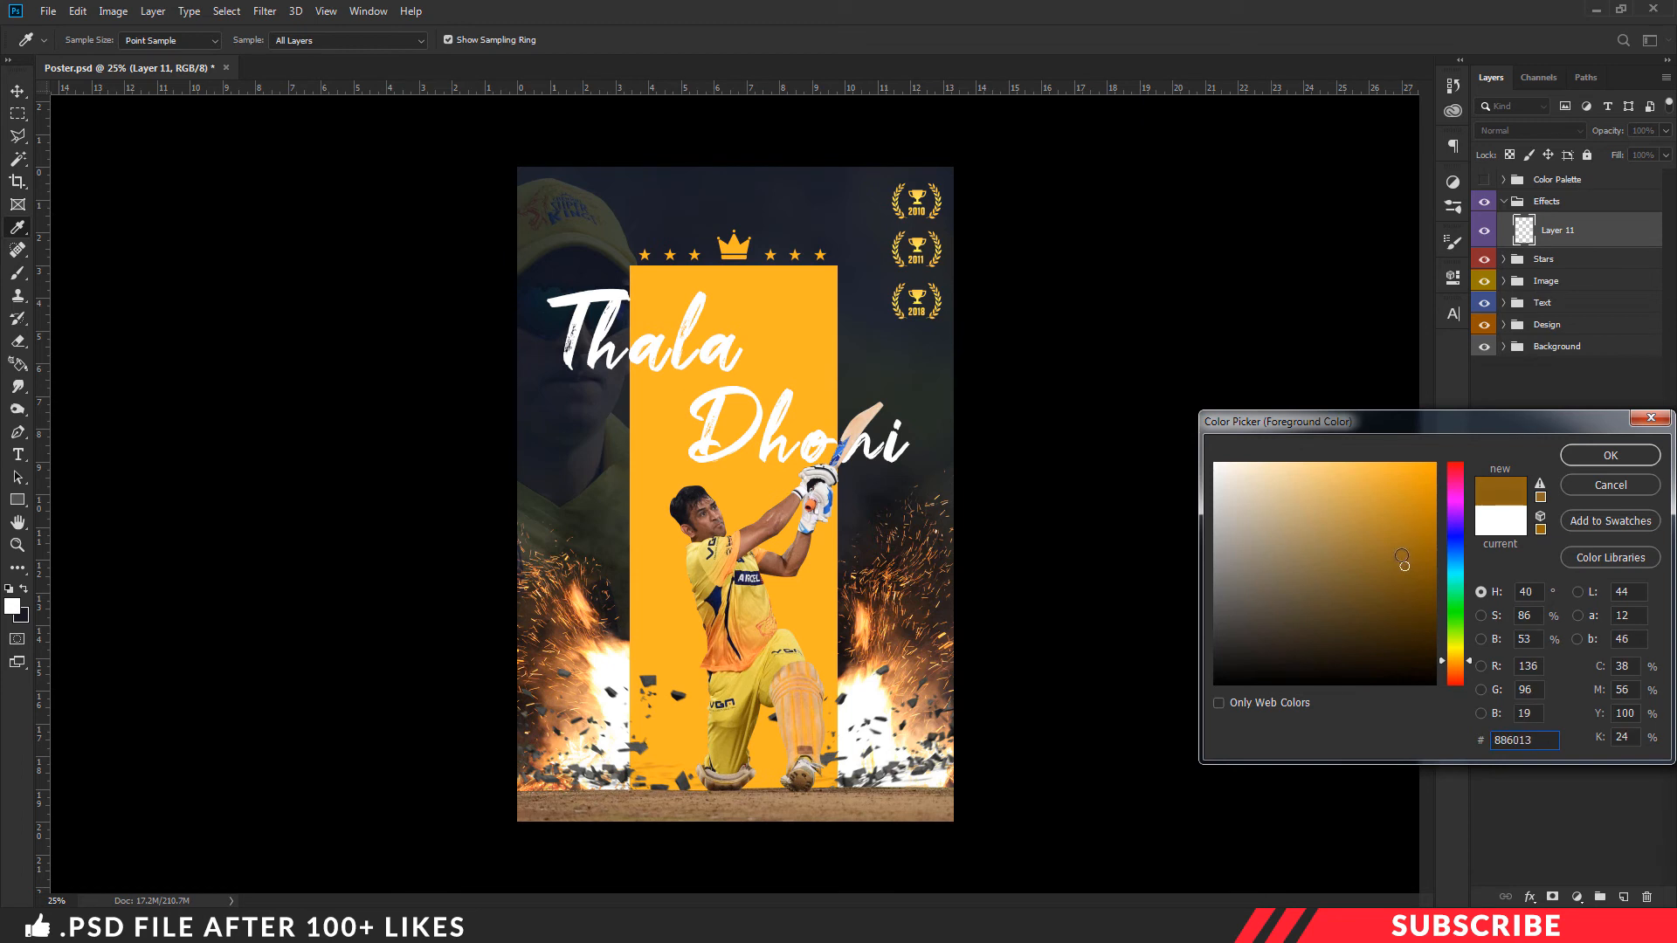
{"action": "left_click", "coordinate": [1586, 457]}
{"action": "key", "text": "v"}
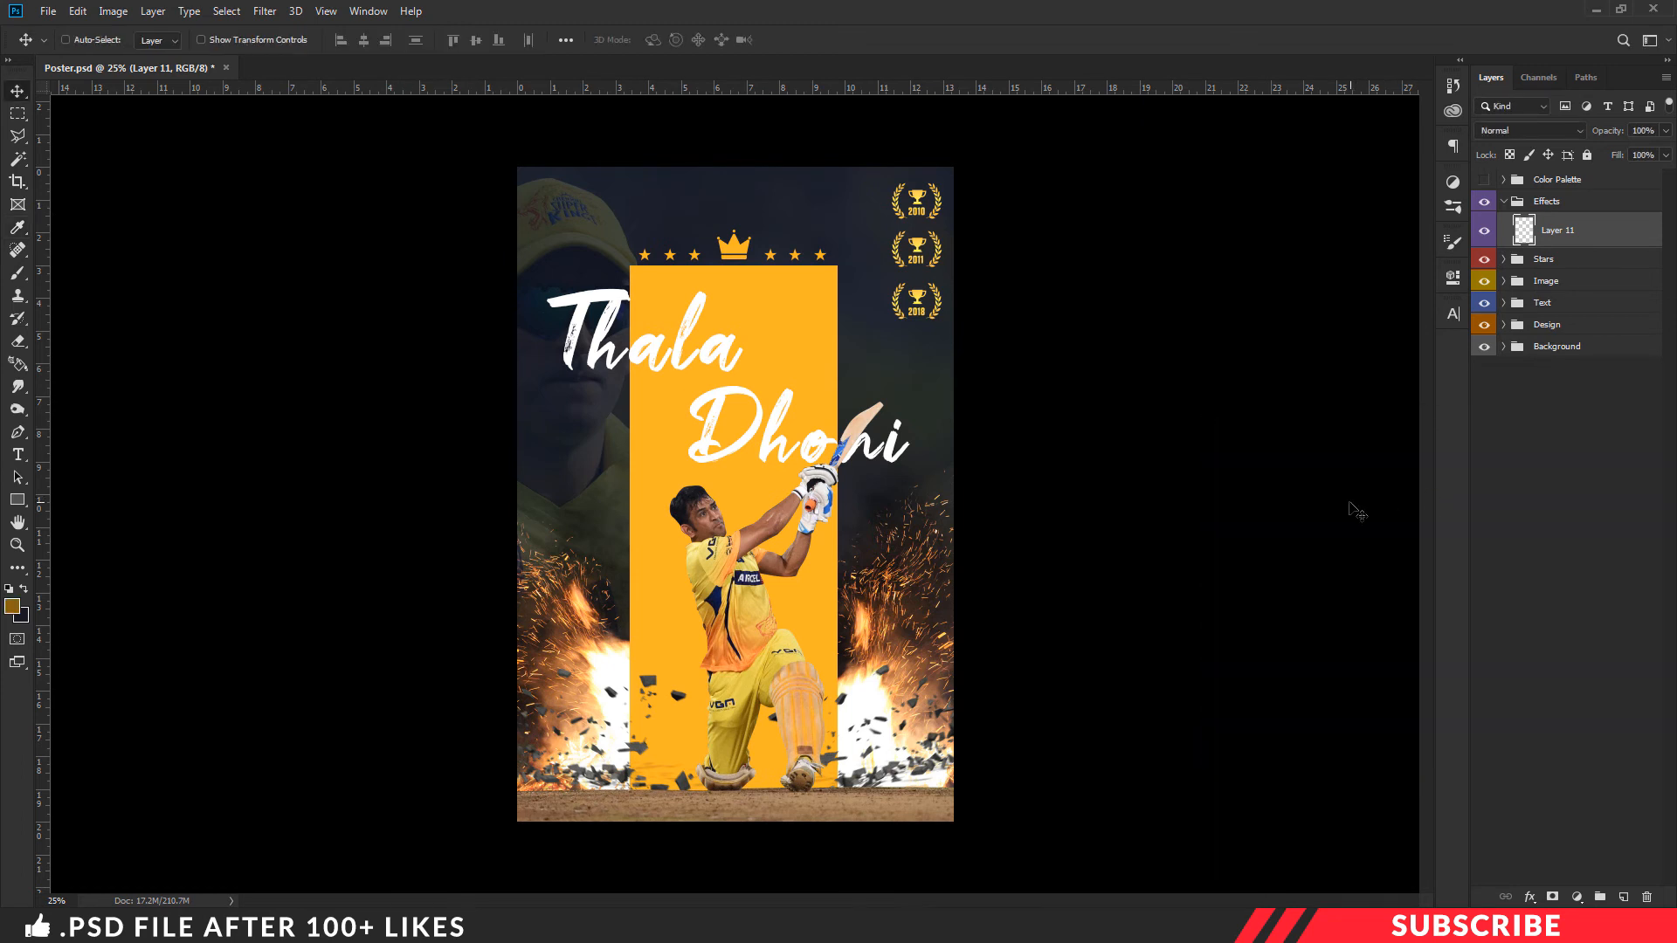
- Set the new layer's blend mode to Color Dodge and choose a soft round pressure brush from General Brushes
{"action": "left_click", "coordinate": [1533, 130]}
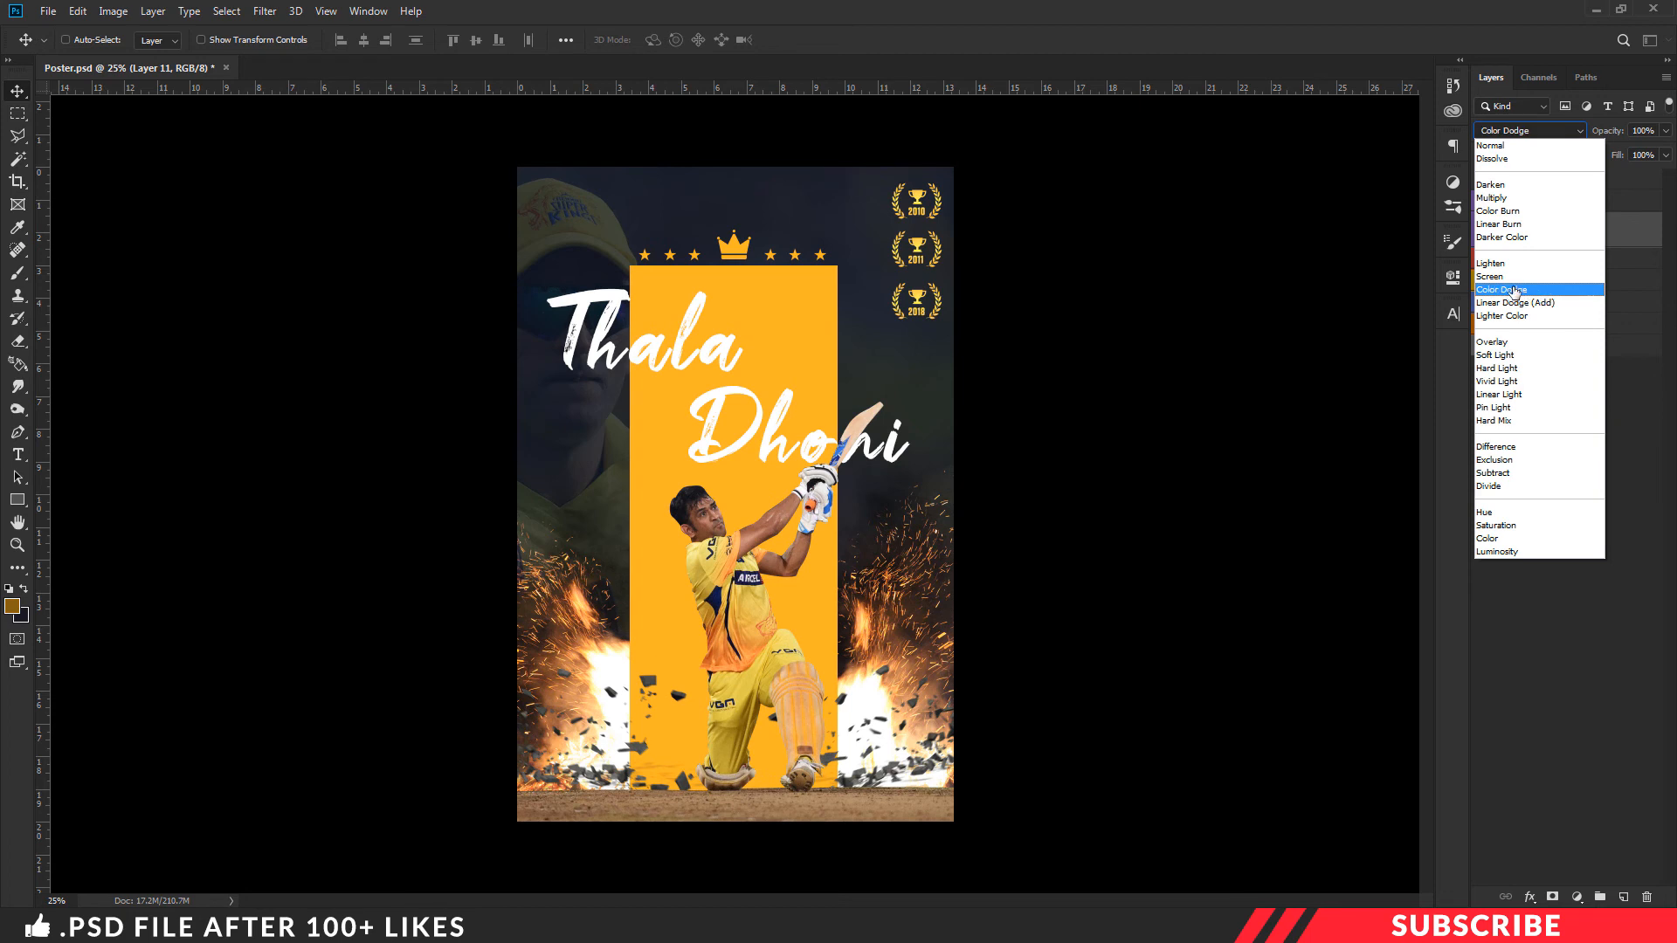
{"action": "left_click", "coordinate": [1508, 293]}
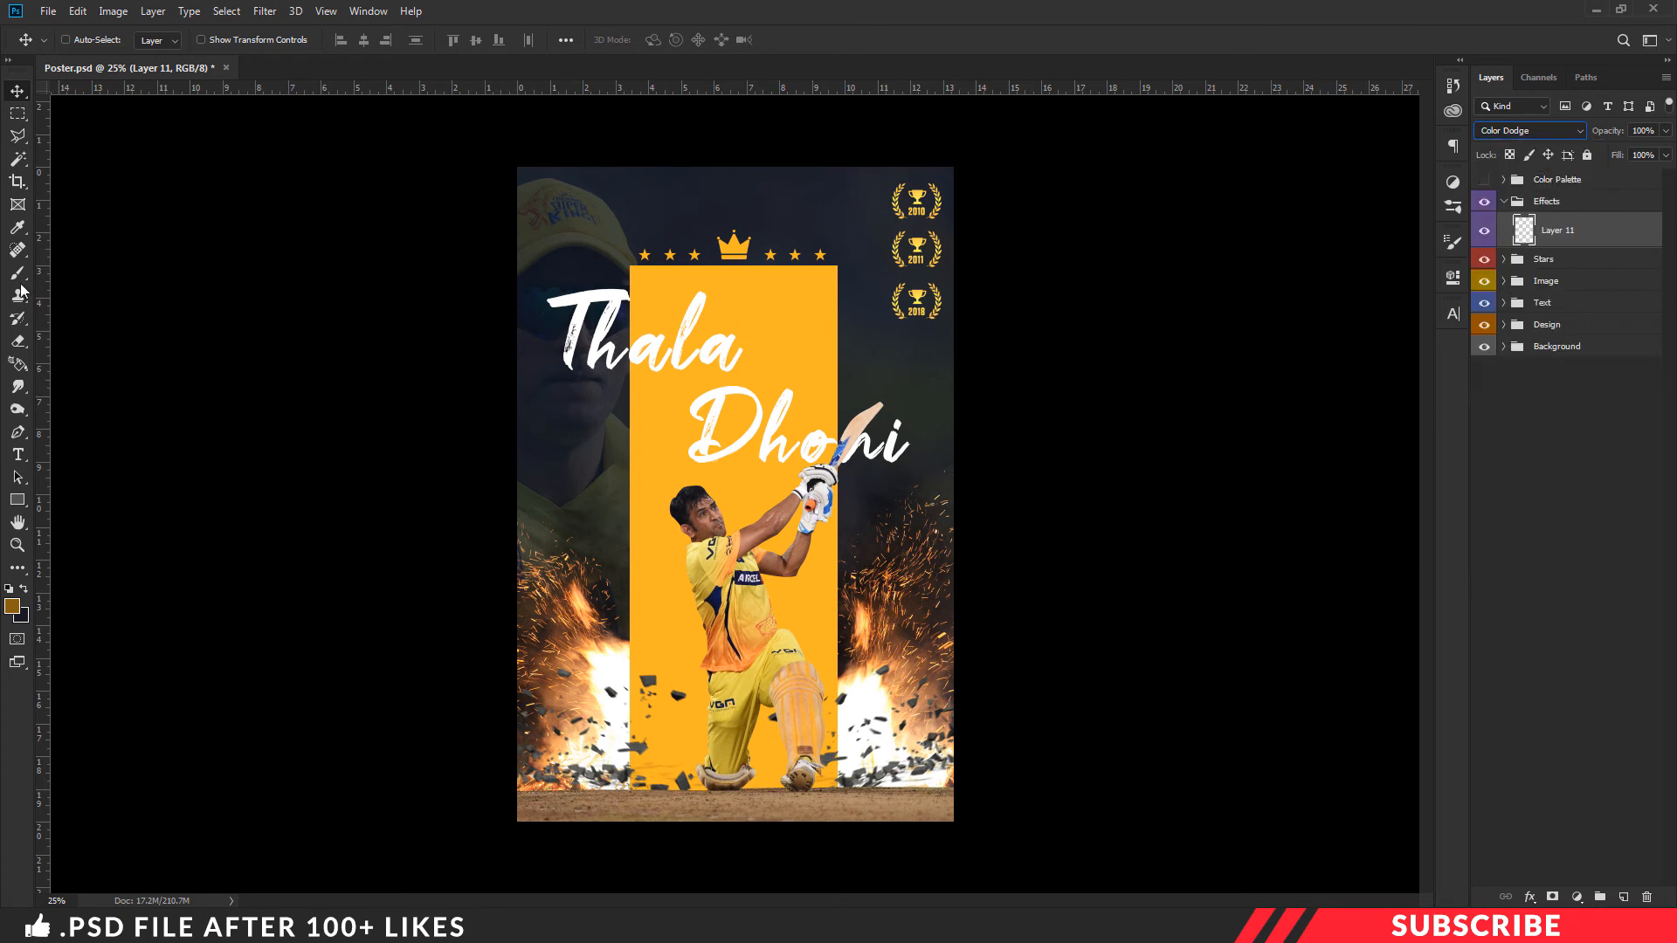
{"action": "left_click_drag", "start_coordinate": [17, 273], "coordinate": [69, 274]}
{"action": "left_click", "coordinate": [100, 276]}
{"action": "left_click", "coordinate": [85, 41]}
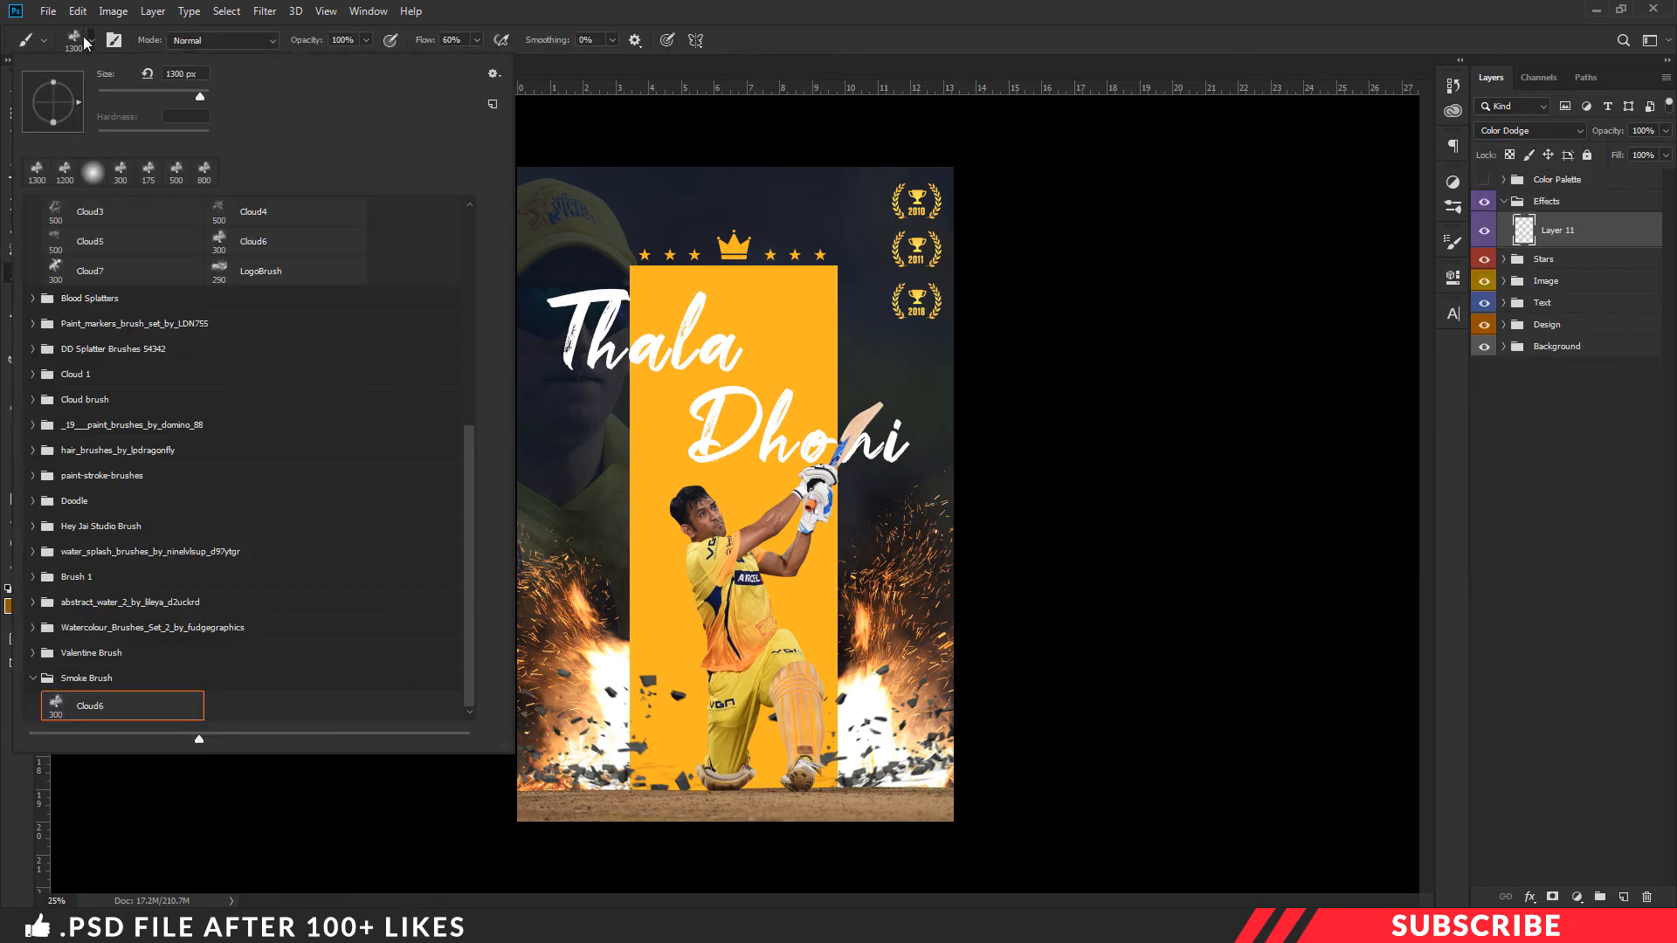
{"action": "scroll", "coordinate": [103, 370], "scroll_direction": "up", "scroll_amount": 10}
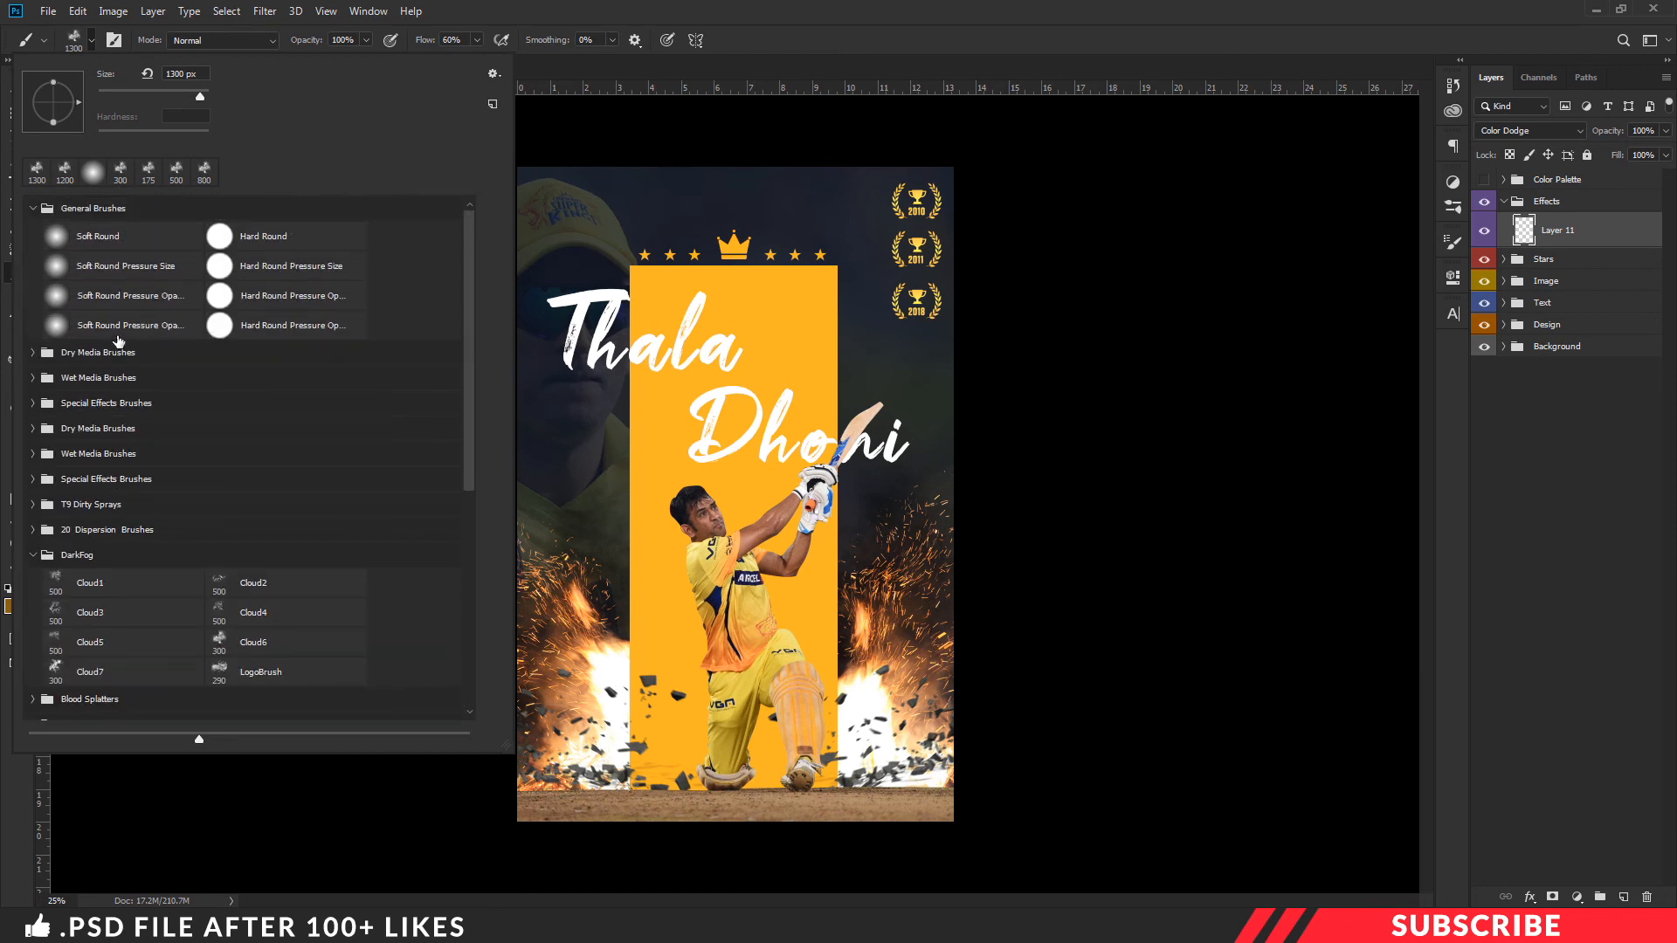
{"action": "left_click", "coordinate": [94, 327]}
{"action": "left_click", "coordinate": [797, 31]}
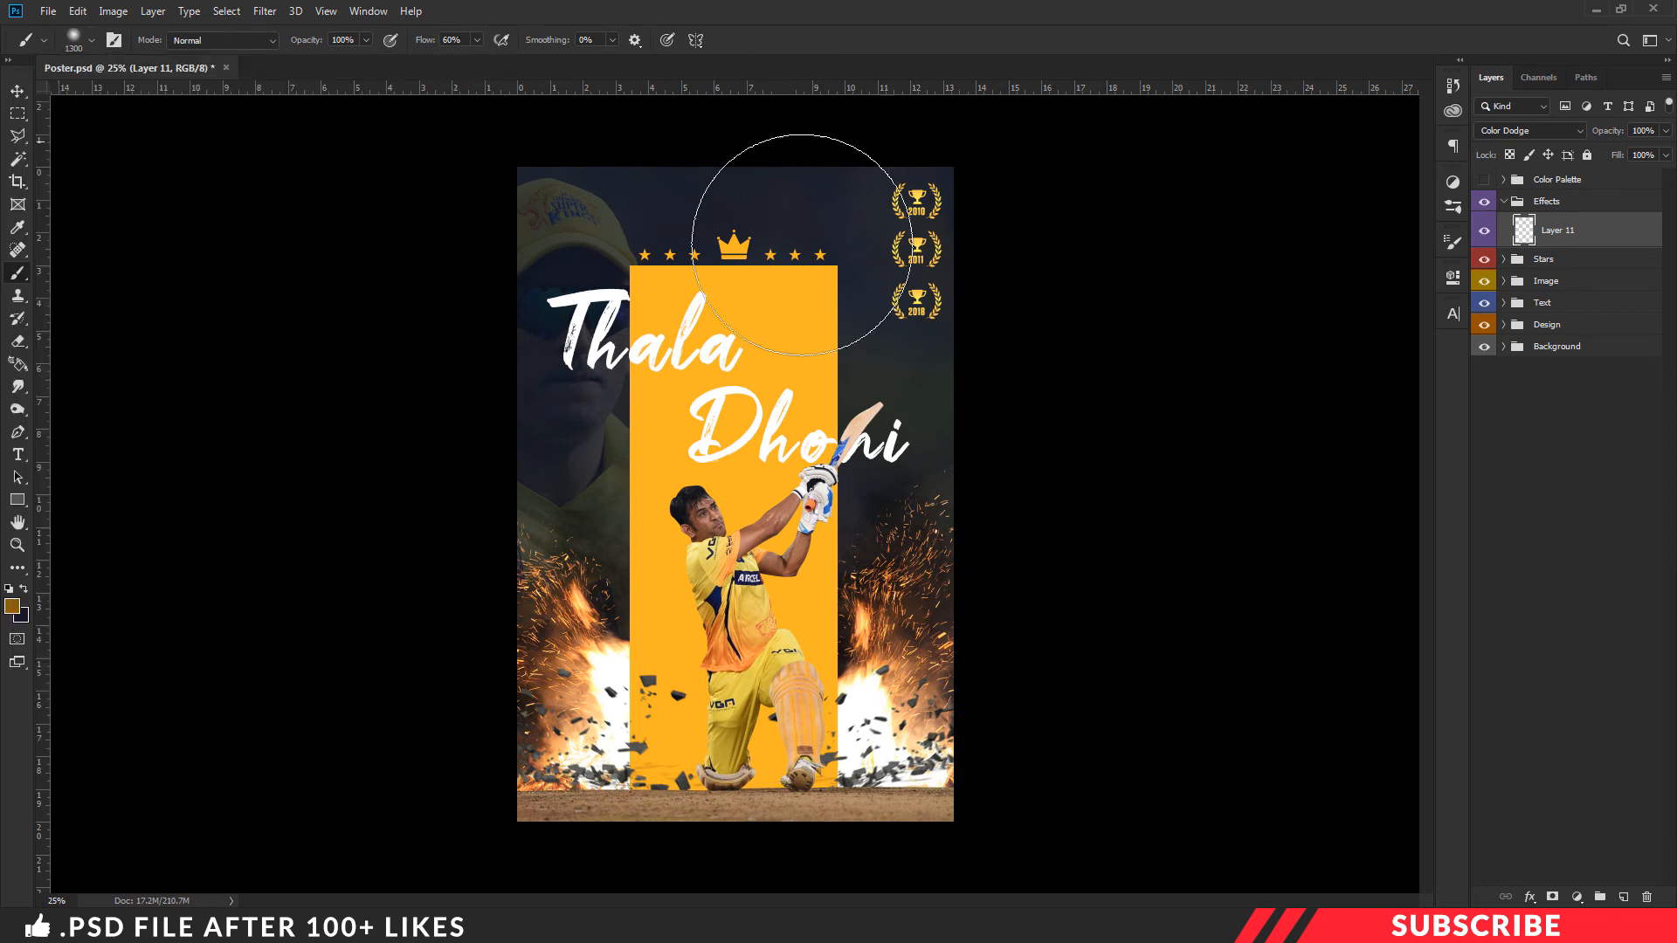
- Paint a 1200 px glow in the upper part of the yellow panel and set the layer's opacity to 89%
{"action": "key", "text": "shift+0"}
{"action": "key", "text": "bracketleft"}
{"action": "left_click", "coordinate": [732, 351]}
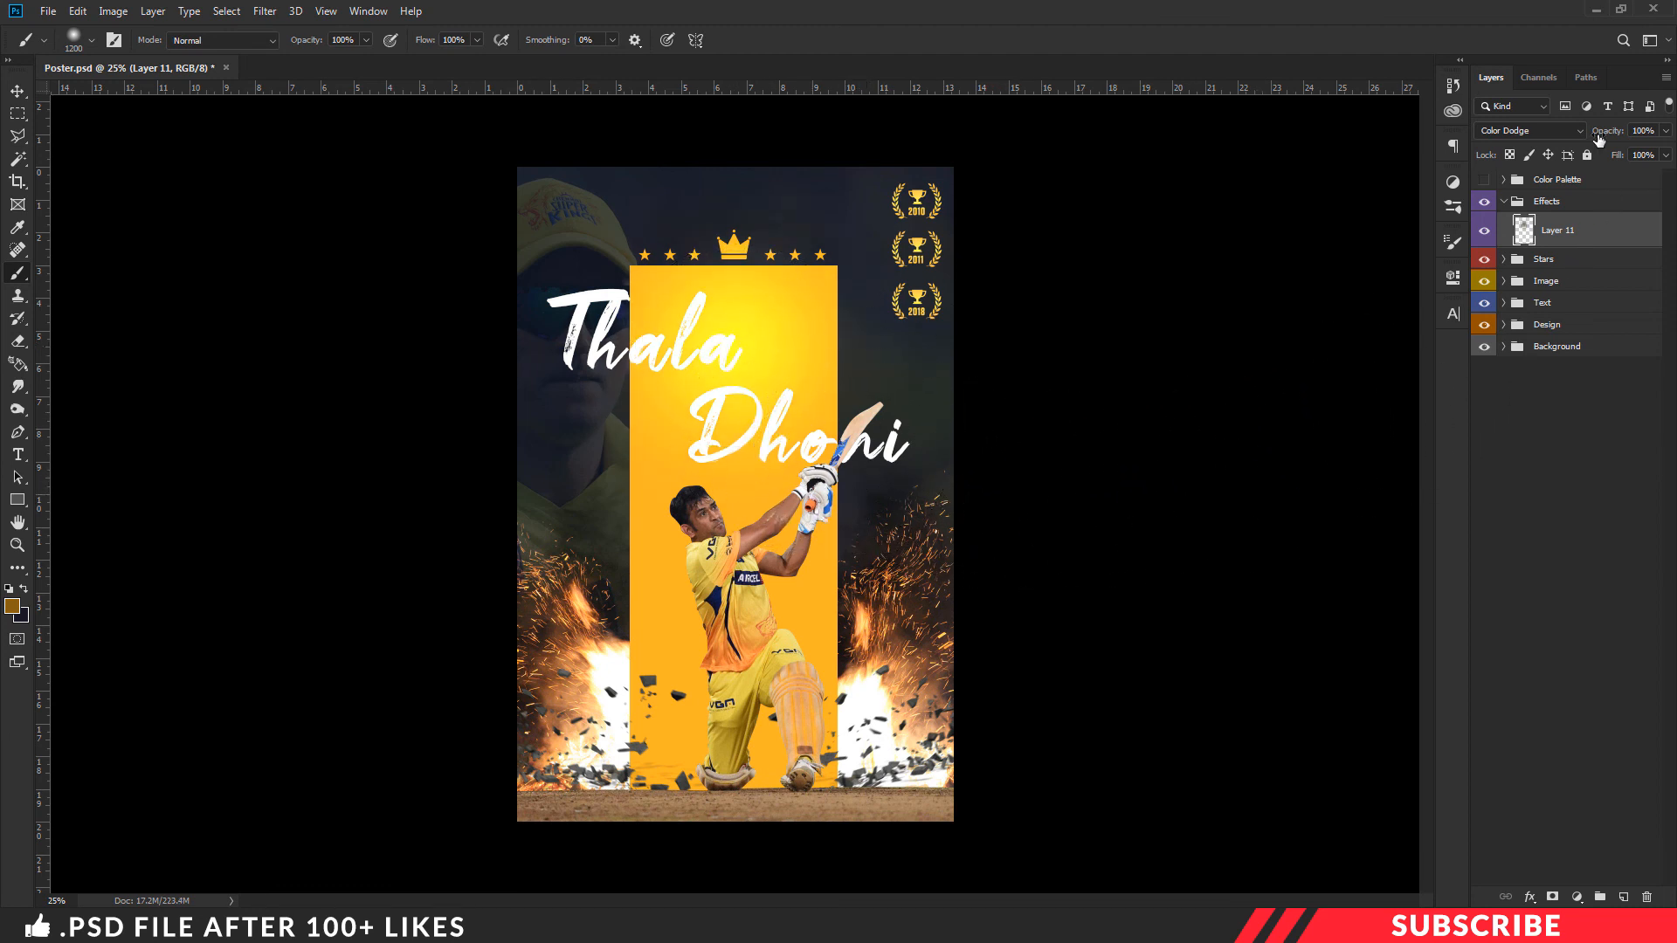
{"action": "mouse_move", "coordinate": [1611, 135]}
{"action": "left_mouse_down"}
{"action": "mouse_move", "coordinate": [1597, 135]}
{"action": "mouse_move", "coordinate": [1621, 136]}
{"action": "left_mouse_up"}
{"action": "left_click", "coordinate": [17, 91]}
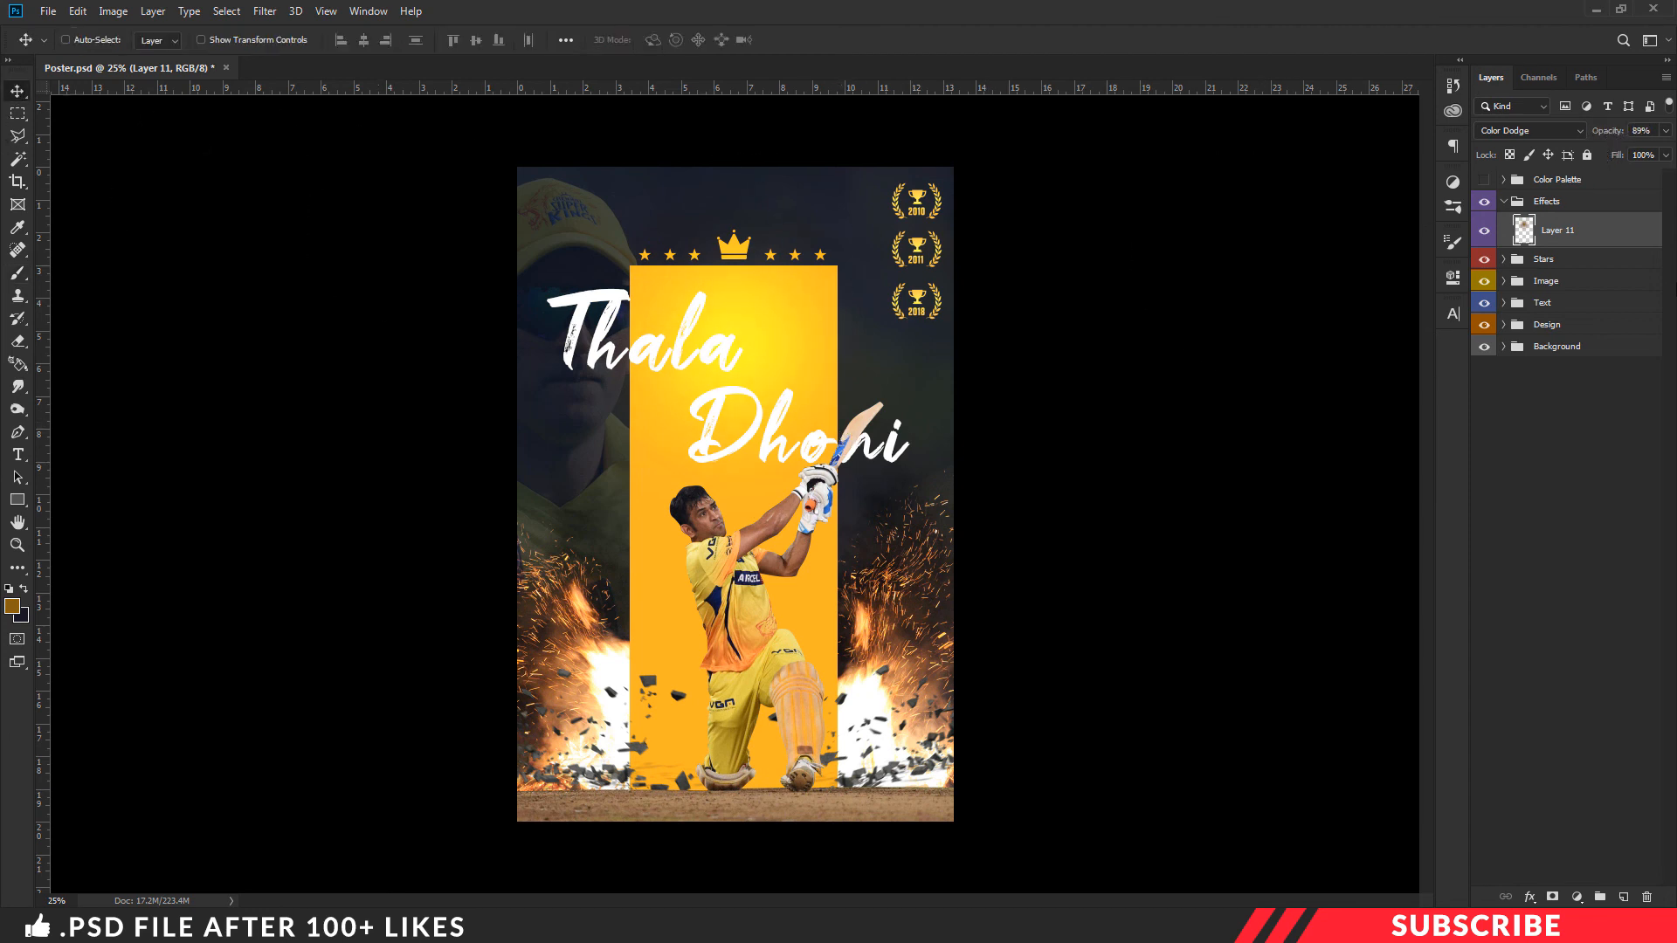
- Collapse the Effects group, stamp all visible layers into a new layer above it, and open that layer in the Camera Raw Filter
{"action": "left_click", "coordinate": [1504, 202]}
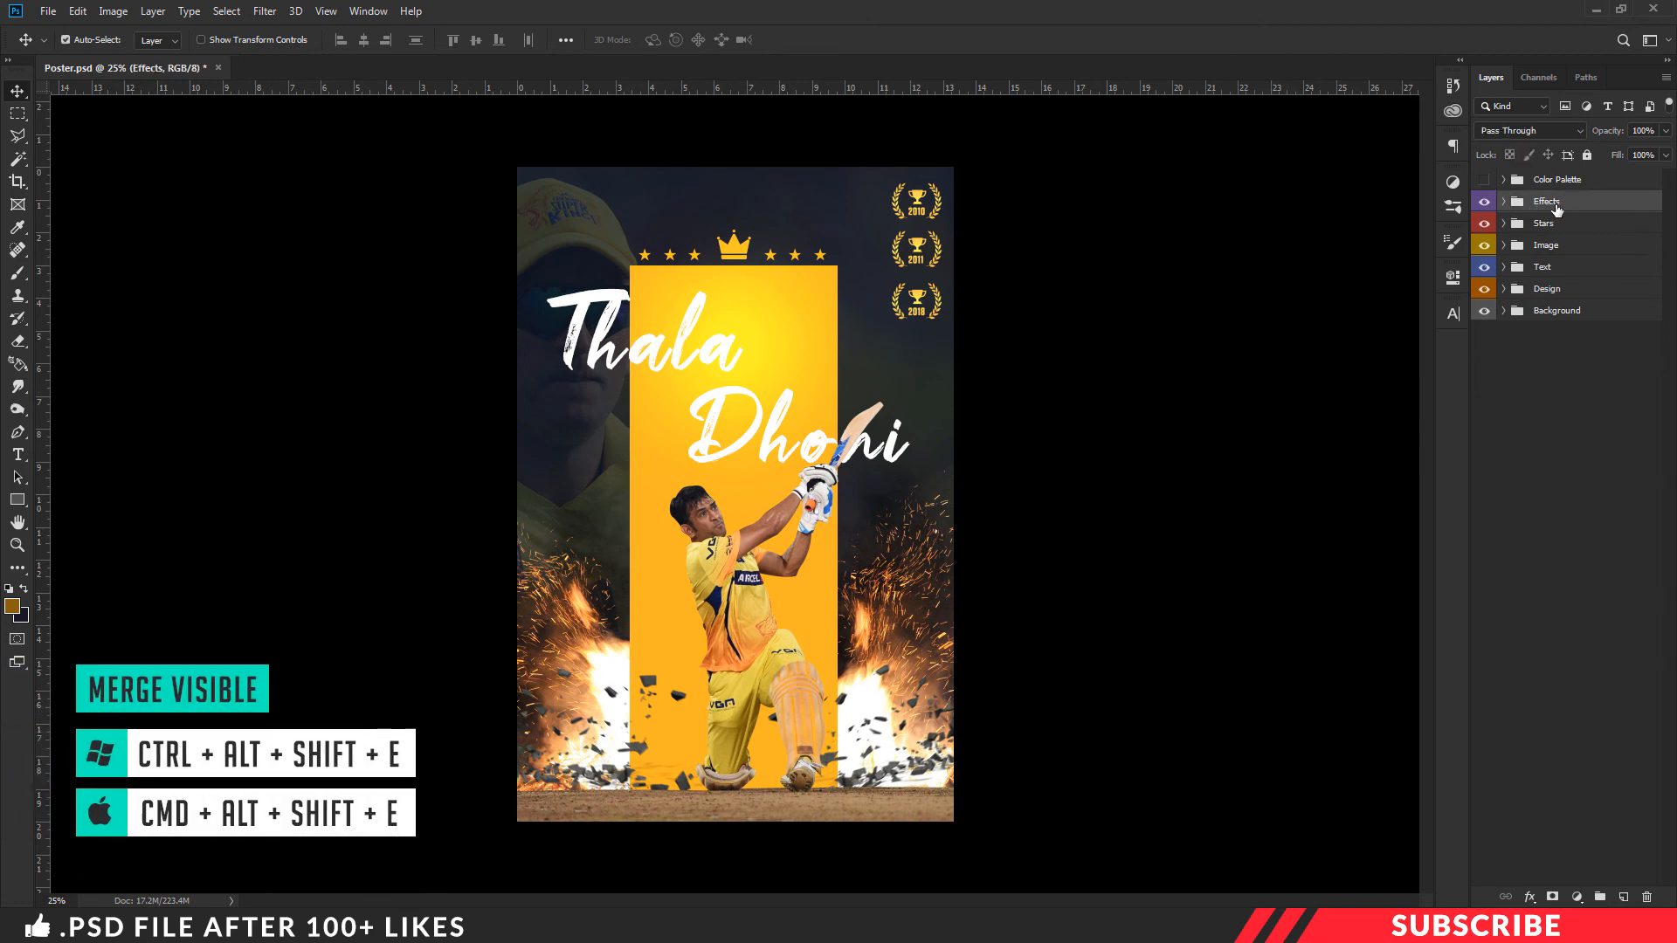
{"action": "key", "text": "ctrl+alt+shift+e"}
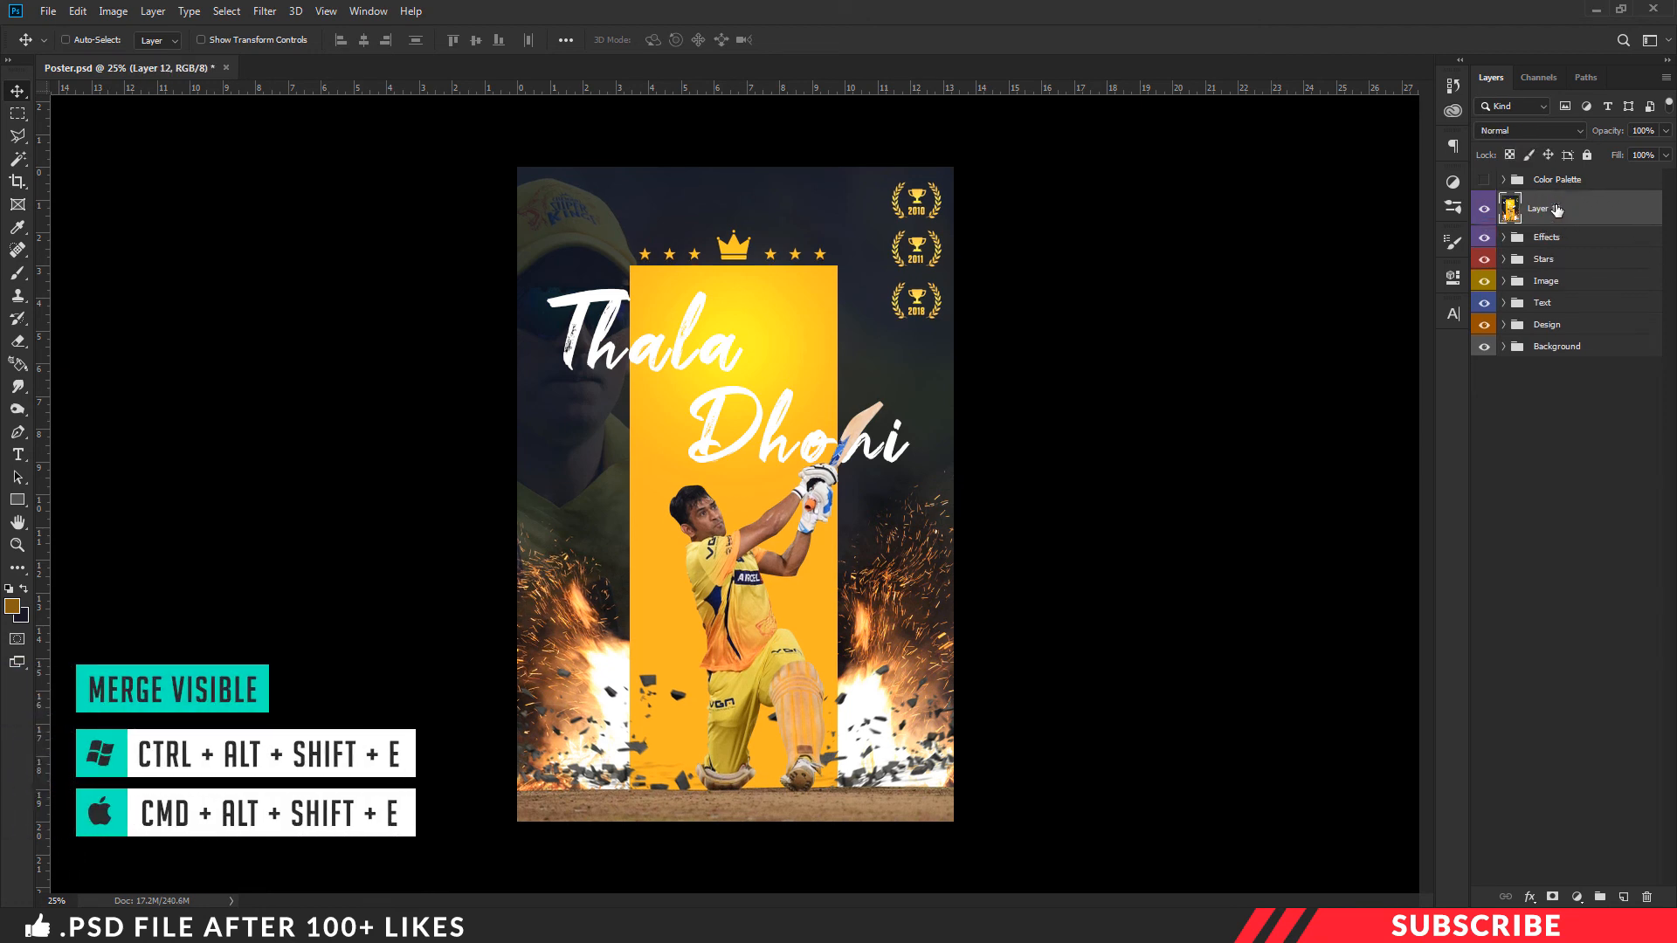
{"action": "left_click", "coordinate": [264, 11]}
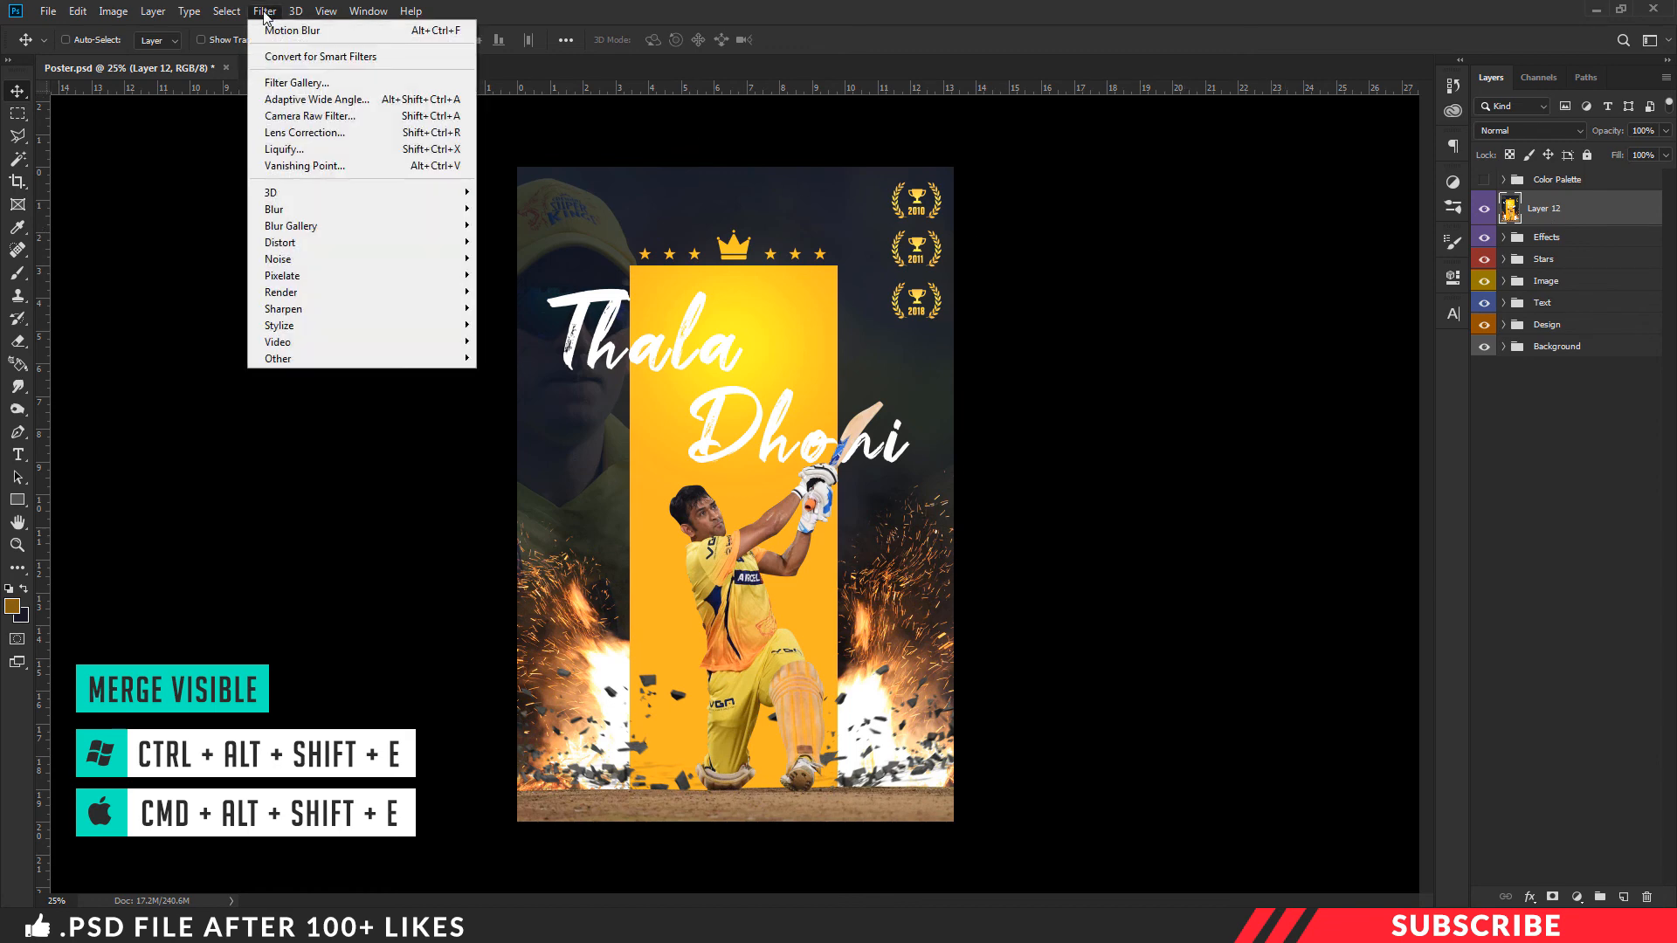
{"action": "left_click", "coordinate": [330, 122]}
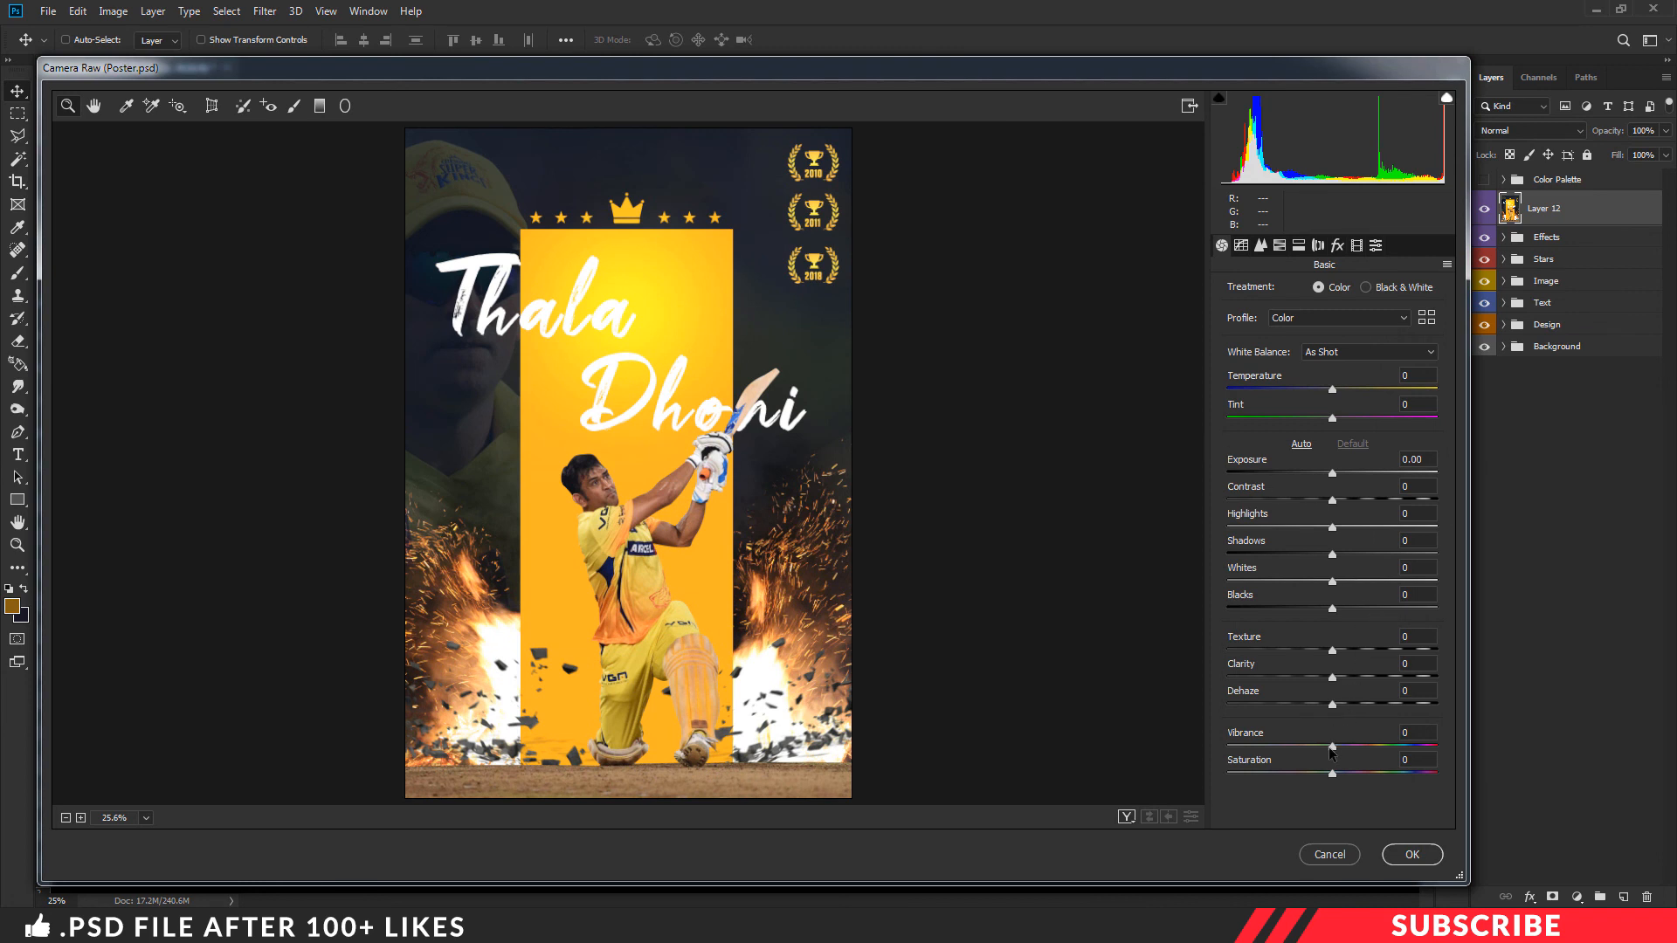
- Raise Vibrance to +8 and Saturation to +5, and lower the Blacks slightly
{"action": "left_click_drag", "start_coordinate": [1336, 753], "coordinate": [1344, 773]}
{"action": "left_click", "coordinate": [1338, 773]}
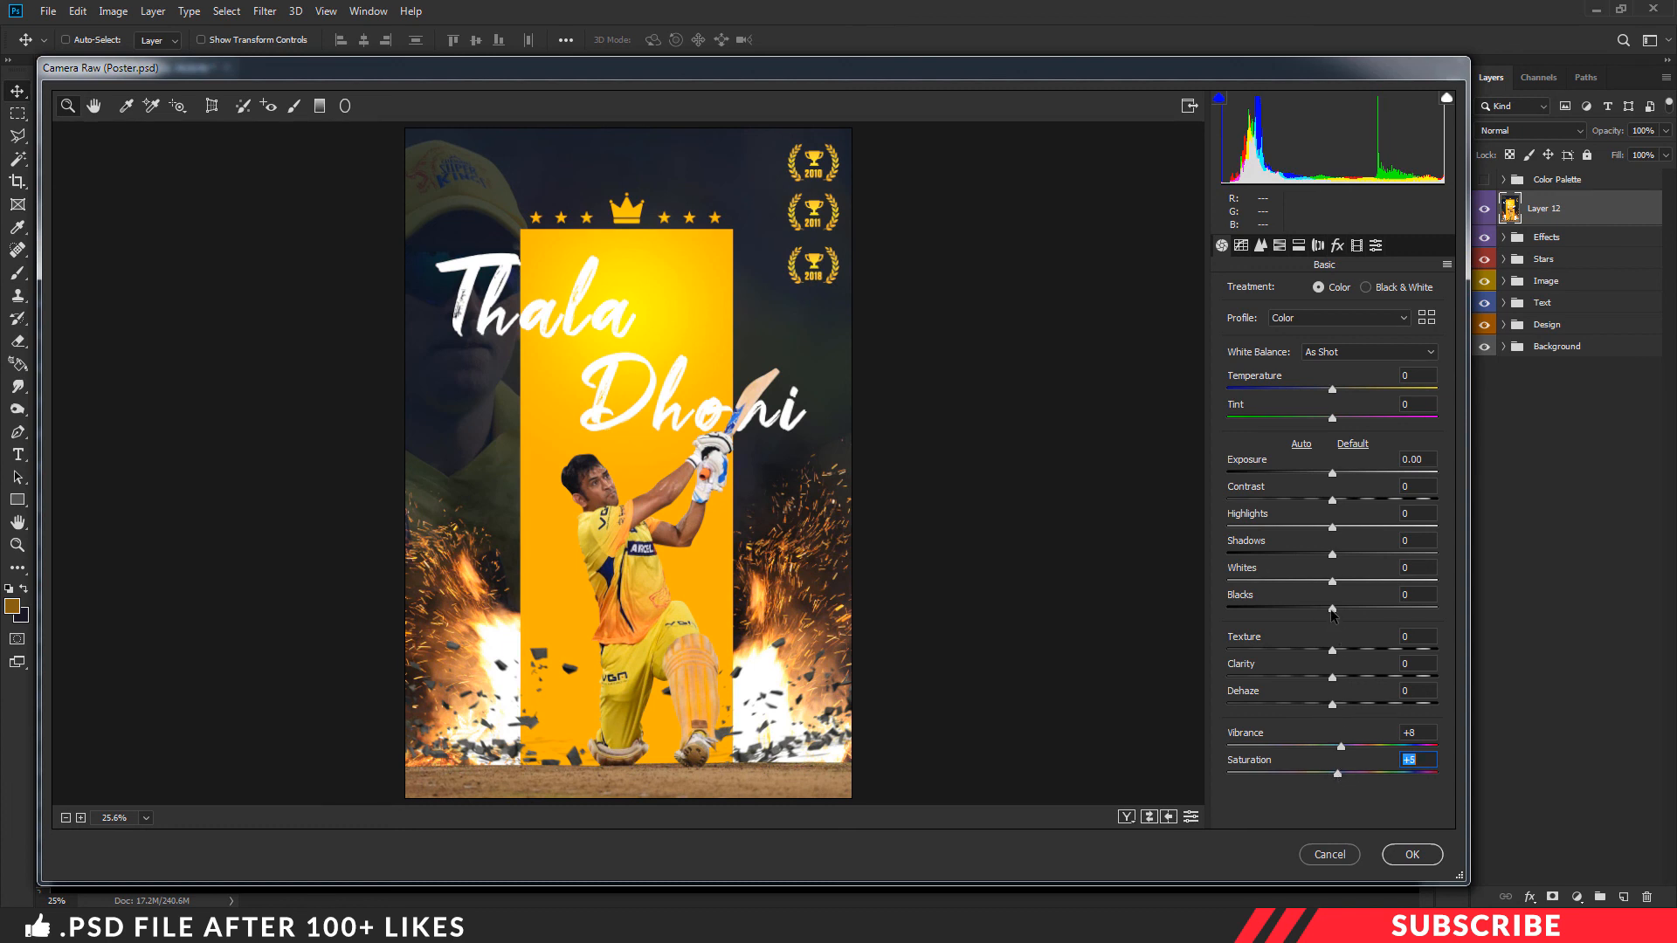
{"action": "left_click_drag", "start_coordinate": [1332, 609], "coordinate": [1321, 616]}
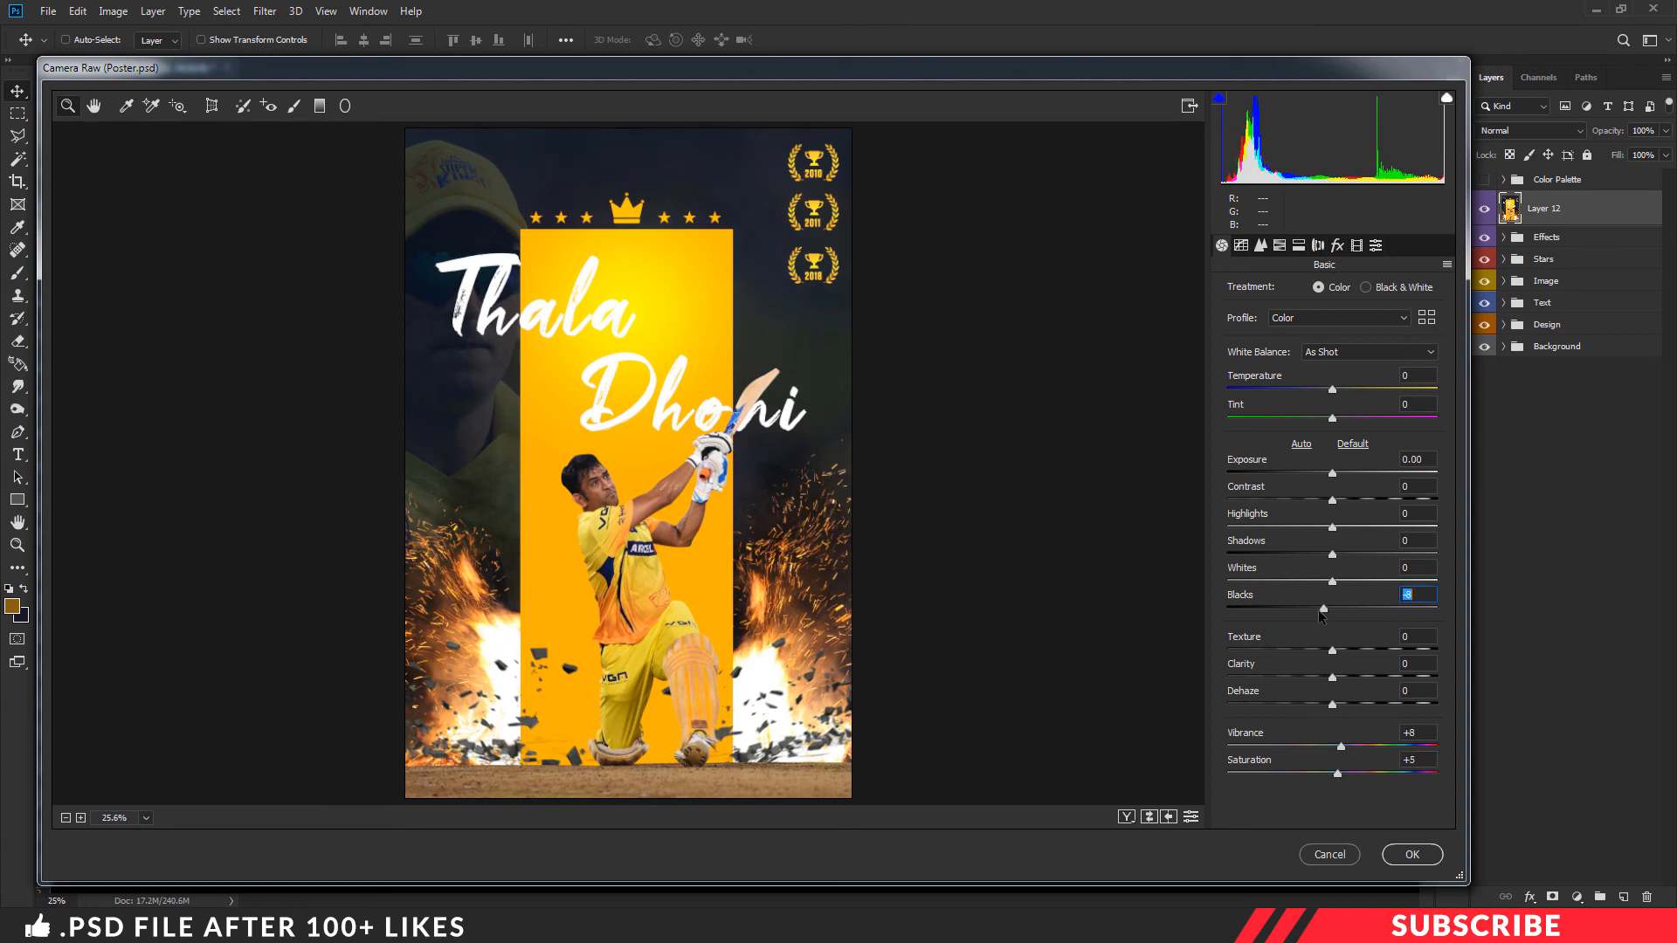
- Apply the Medium vignetting preset and the Light sharpening preset to the merged poster
{"action": "left_click", "coordinate": [1376, 246]}
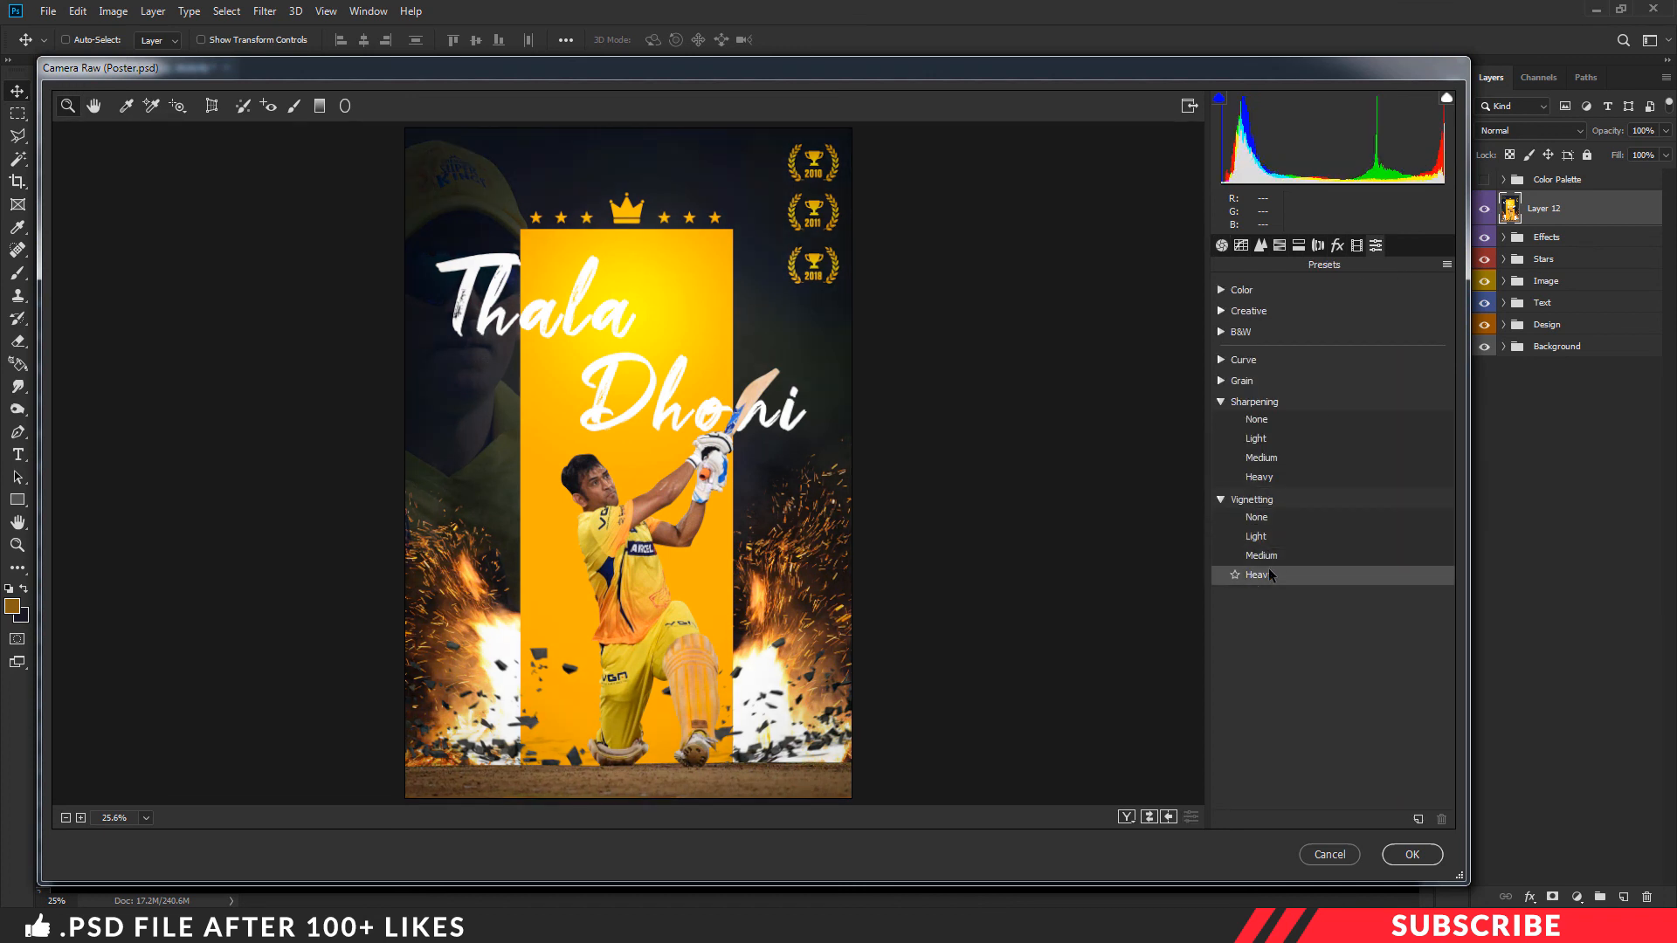
{"action": "left_click", "coordinate": [1275, 557]}
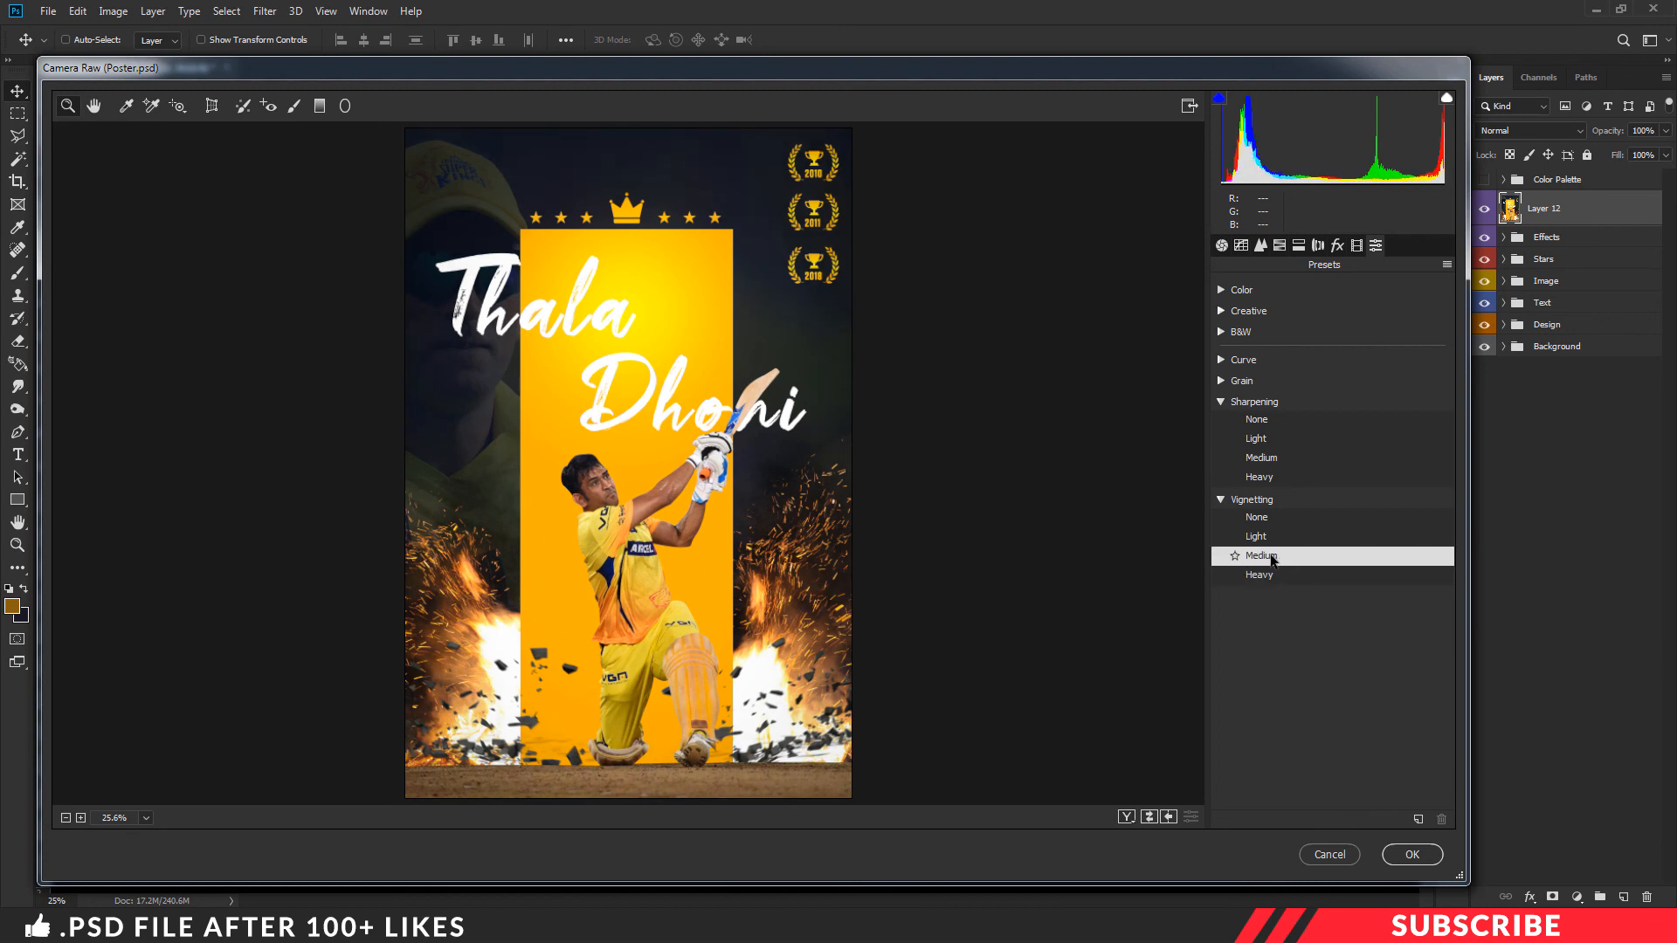
{"action": "left_click", "coordinate": [1267, 444]}
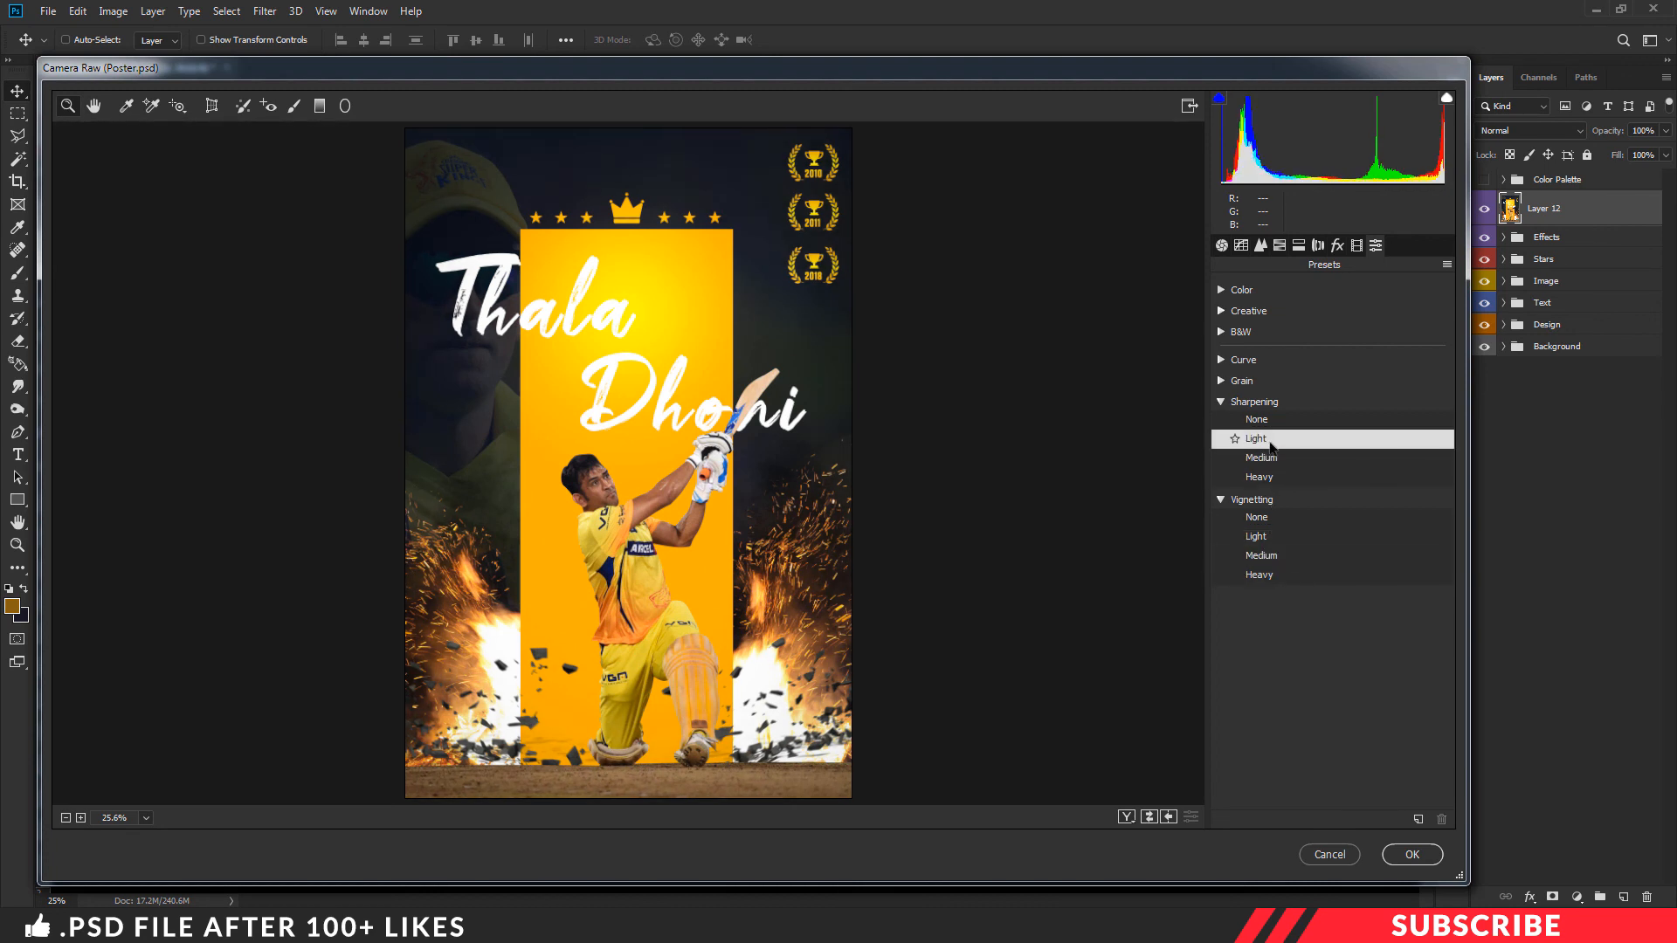